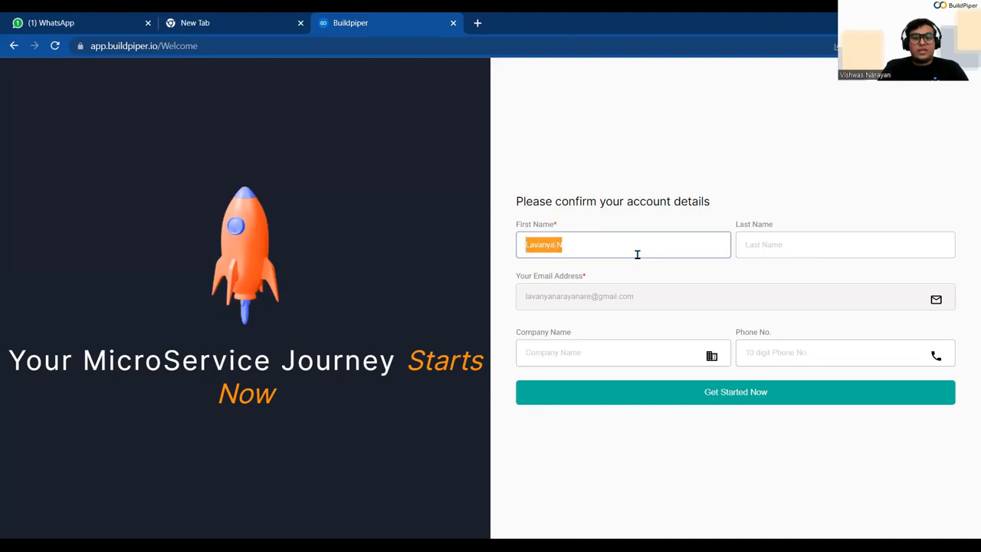
- Replace the prefilled first name with the user's first name and add their last name
{"action": "key", "text": "BackSpace"}
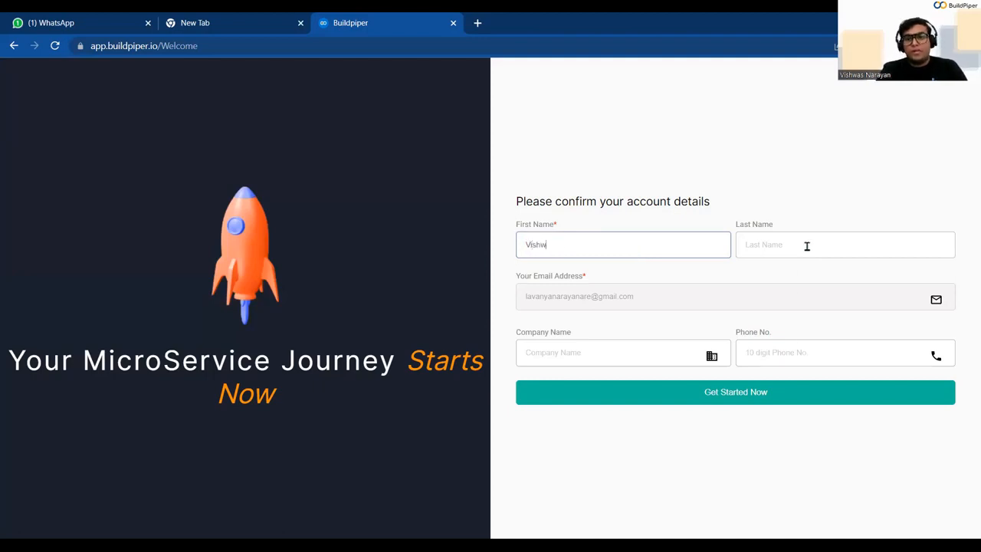
{"action": "left_click", "coordinate": [807, 246]}
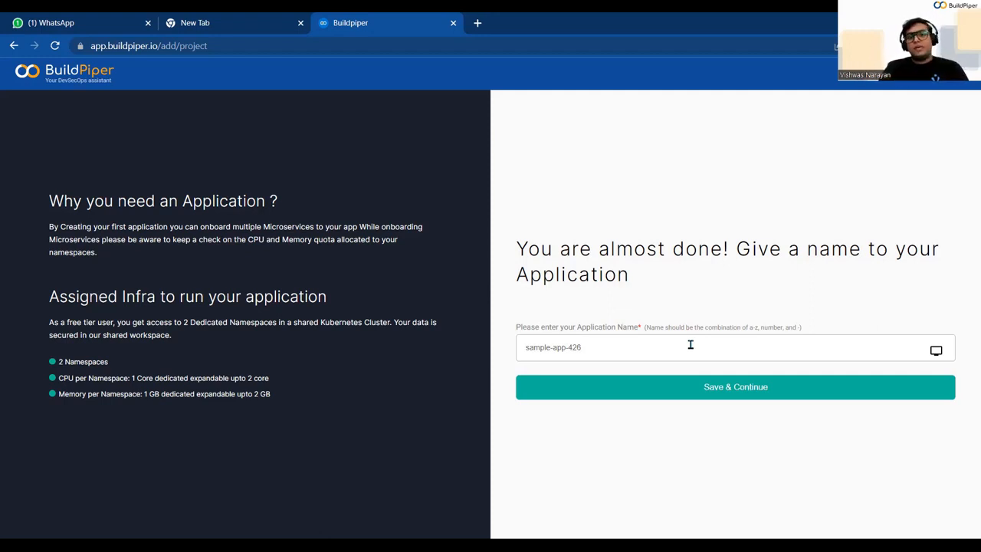
- Keep 'sample-app-426' as the application name and save it
{"action": "double_click", "coordinate": [690, 345]}
{"action": "left_click", "coordinate": [689, 345]}
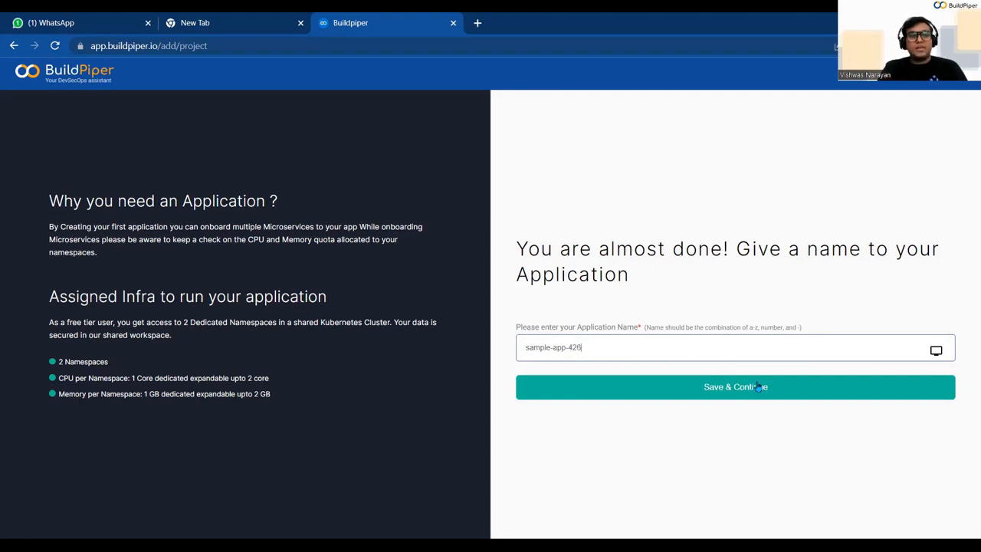
{"action": "left_click", "coordinate": [757, 387]}
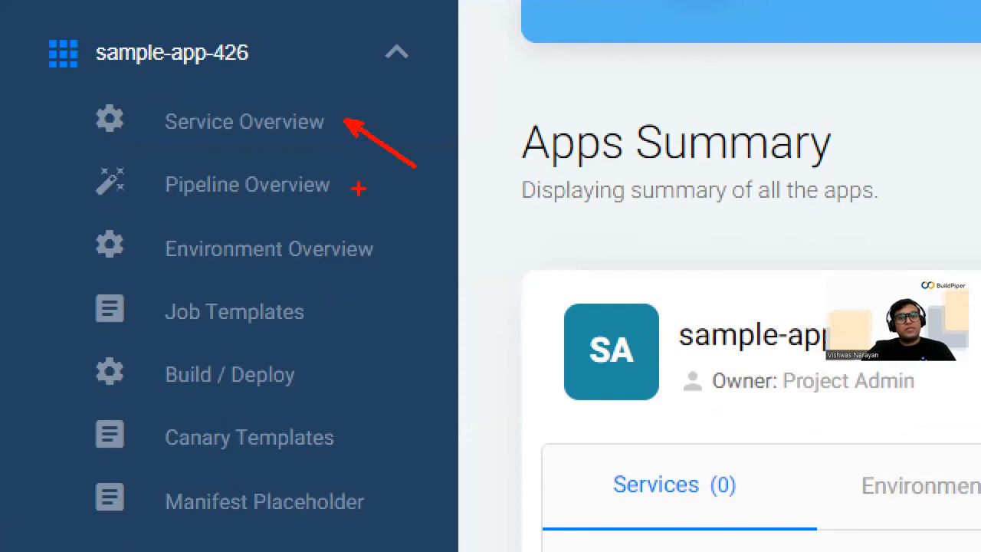
{"action": "left_click_drag", "start_coordinate": [357, 186], "coordinate": [441, 222]}
{"action": "left_click_drag", "start_coordinate": [388, 249], "coordinate": [441, 288]}
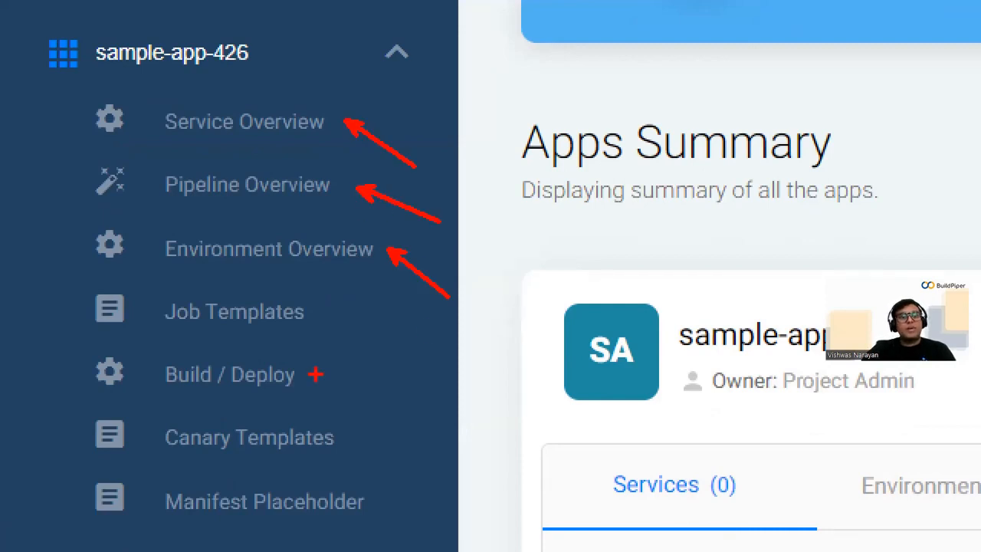
{"action": "left_click_drag", "start_coordinate": [318, 317], "coordinate": [375, 351]}
{"action": "mouse_move", "coordinate": [304, 381]}
{"action": "left_mouse_down"}
{"action": "mouse_move", "coordinate": [383, 418]}
{"action": "mouse_move", "coordinate": [394, 464]}
{"action": "left_mouse_up"}
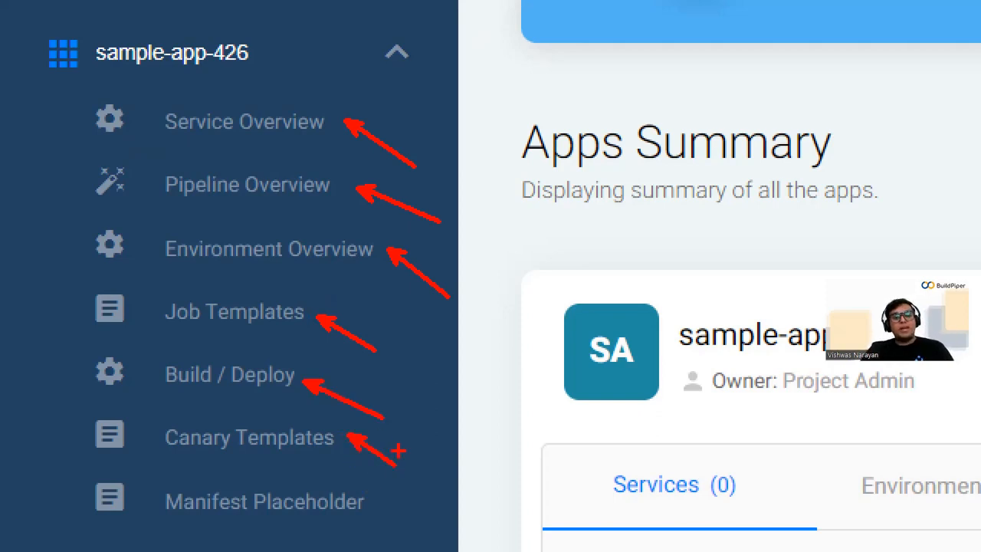
{"action": "key", "text": "Escape"}
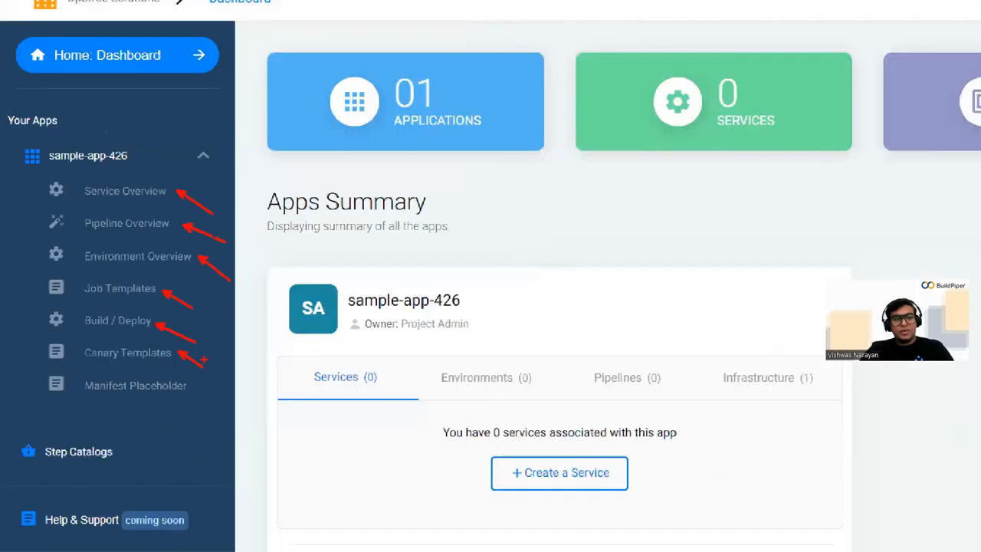
{"action": "key", "text": "ctrl+1"}
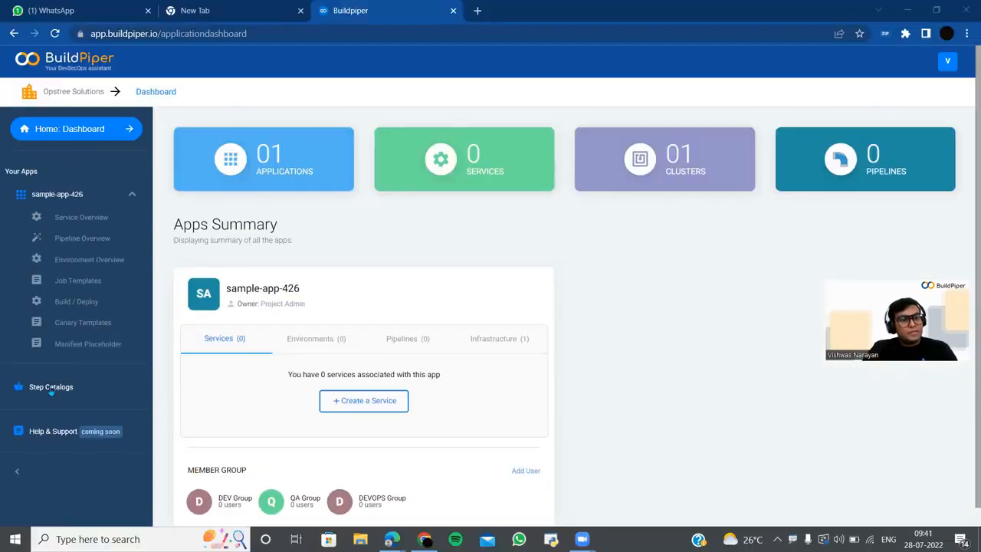
- Open the step catalog and scroll through the available step cards
{"action": "left_click", "coordinate": [157, 299]}
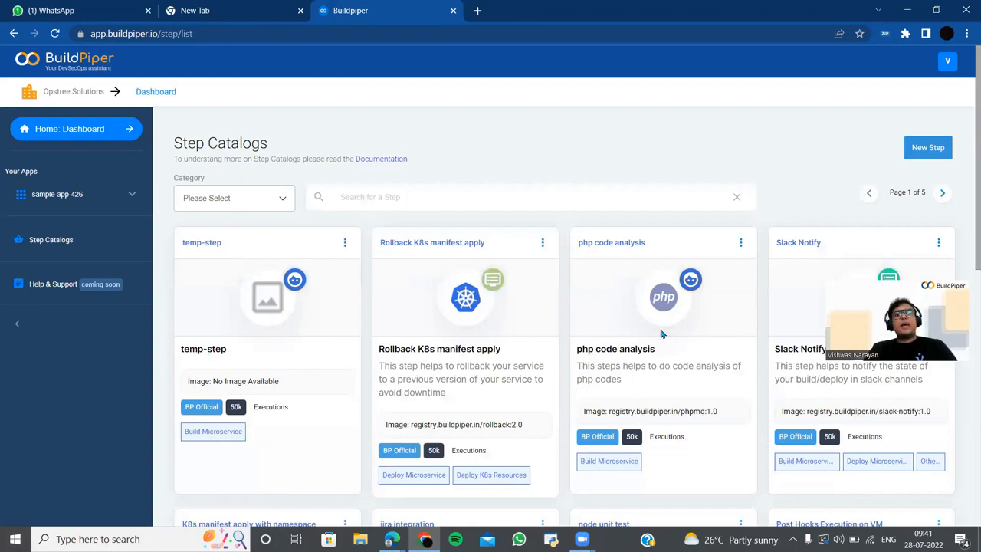
{"action": "scroll", "coordinate": [659, 276], "scroll_direction": "down", "scroll_amount": 2}
{"action": "scroll", "coordinate": [659, 276], "scroll_direction": "down", "scroll_amount": 2}
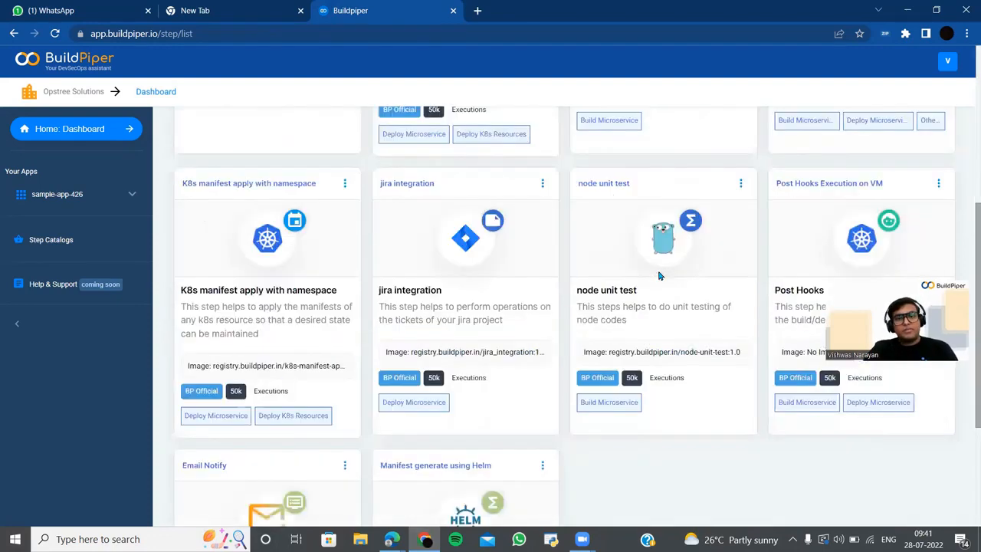
{"action": "scroll", "coordinate": [801, 262], "scroll_direction": "up", "scroll_amount": 3}
{"action": "scroll", "coordinate": [741, 335], "scroll_direction": "down", "scroll_amount": 2}
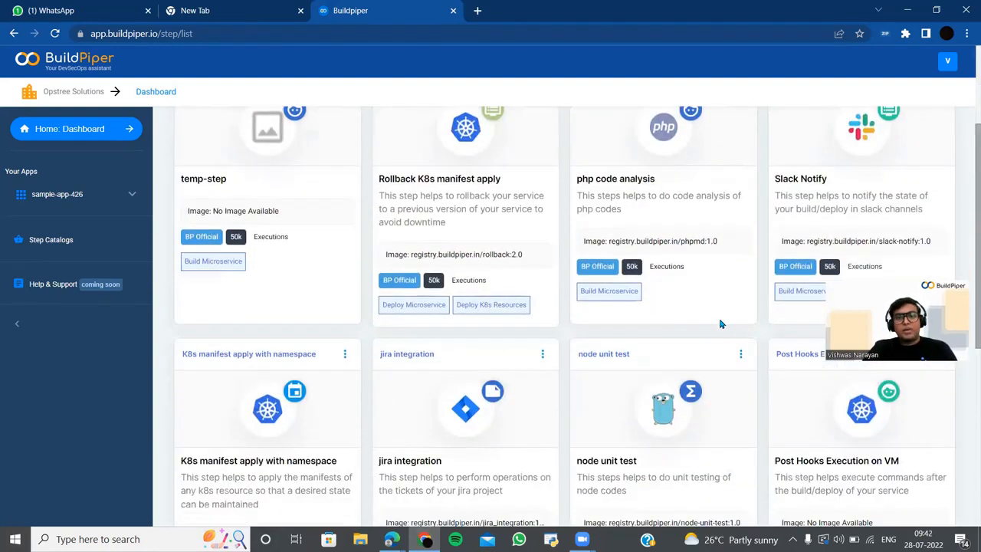
{"action": "scroll", "coordinate": [718, 321], "scroll_direction": "down", "scroll_amount": 1}
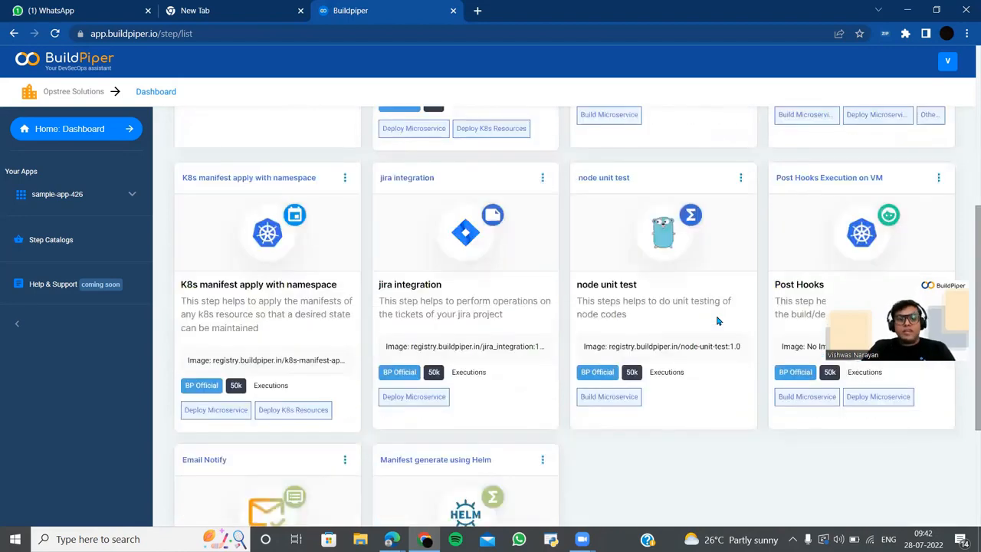
{"action": "scroll", "coordinate": [718, 321], "scroll_direction": "down", "scroll_amount": 2}
{"action": "scroll", "coordinate": [717, 319], "scroll_direction": "up", "scroll_amount": 5}
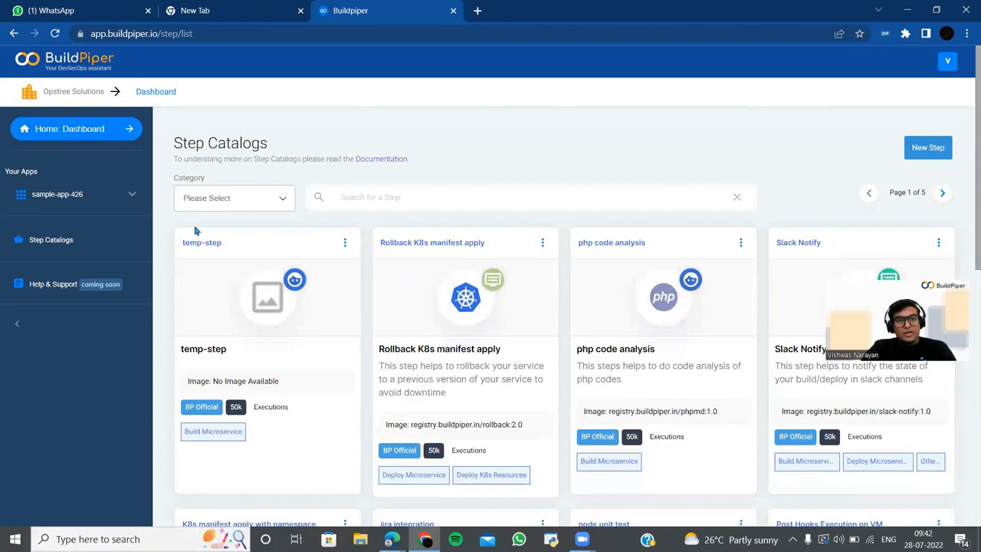
- Filter the step catalog to the Deploy category and look through its steps
{"action": "left_click", "coordinate": [227, 201]}
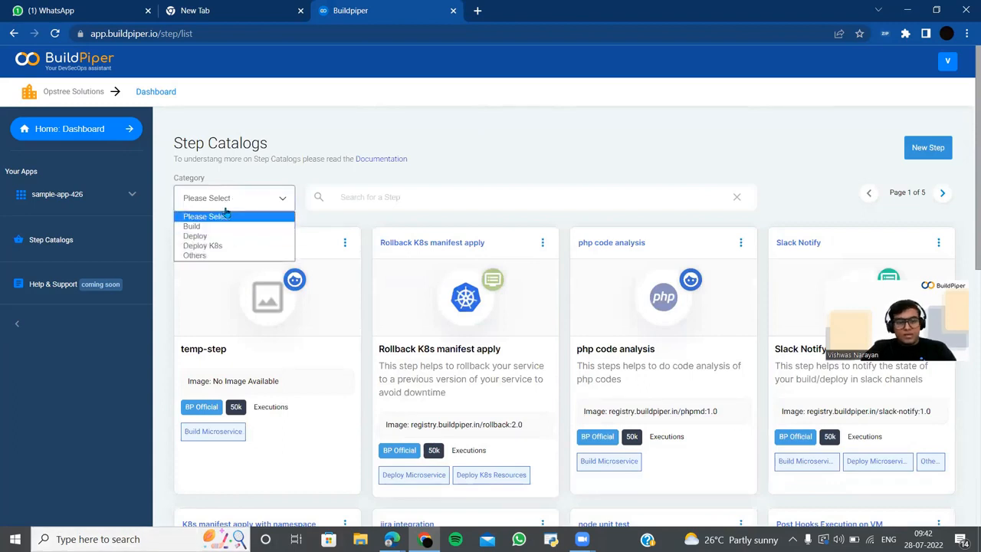
{"action": "key", "text": "ctrl+1"}
{"action": "left_click", "coordinate": [225, 210]}
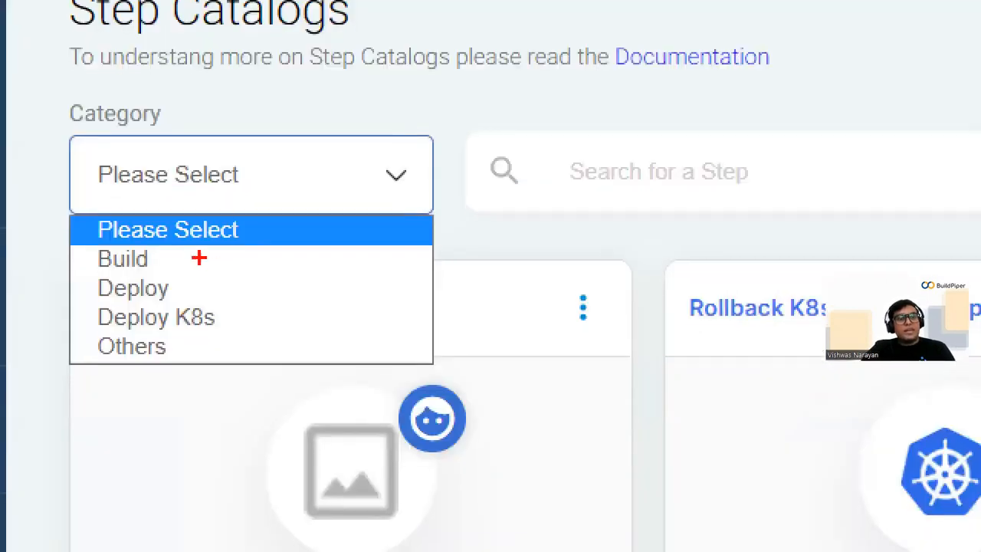
{"action": "left_click_drag", "start_coordinate": [163, 260], "coordinate": [253, 271]}
{"action": "mouse_move", "coordinate": [177, 292]}
{"action": "left_mouse_down"}
{"action": "mouse_move", "coordinate": [260, 293]}
{"action": "mouse_move", "coordinate": [335, 316]}
{"action": "left_mouse_up"}
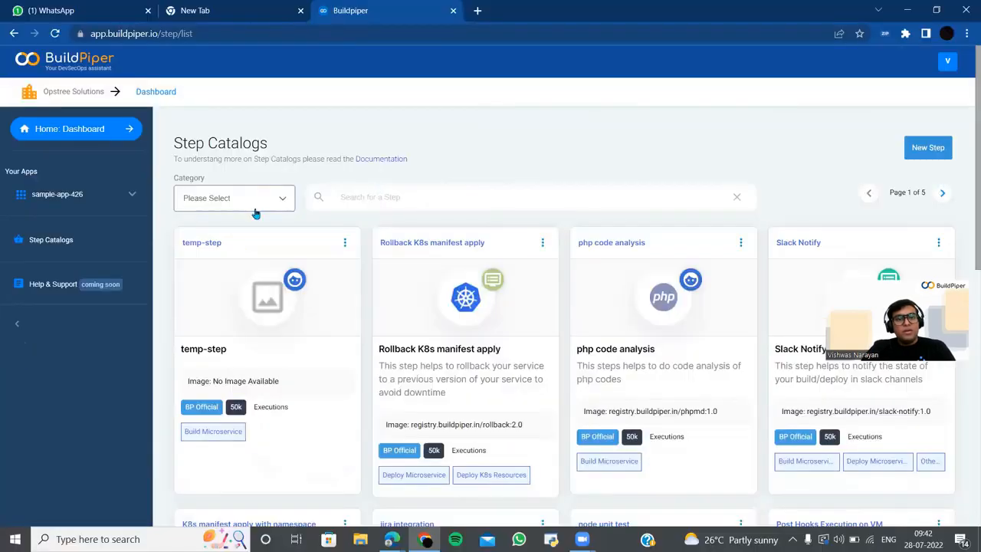
{"action": "left_click", "coordinate": [283, 193]}
{"action": "left_click", "coordinate": [247, 259]}
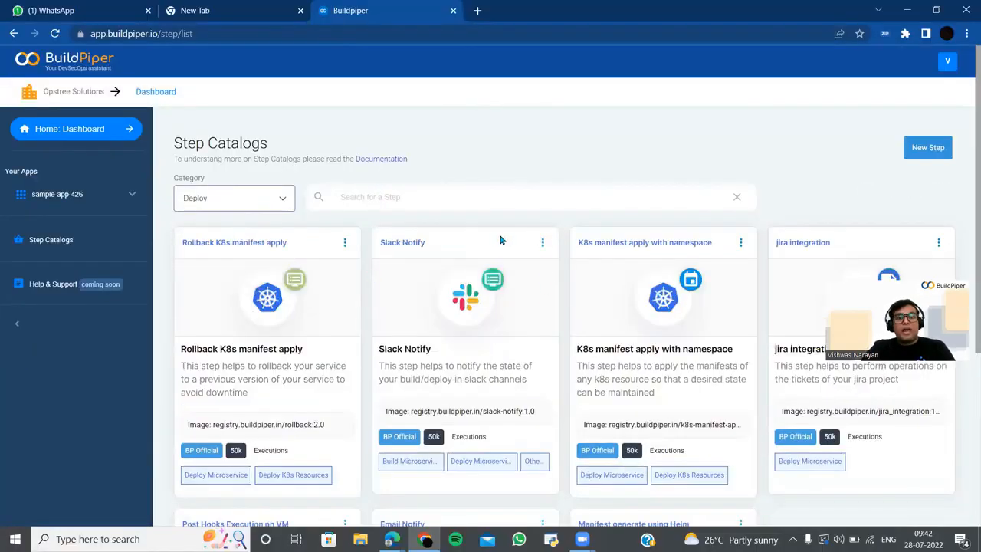
{"action": "scroll", "coordinate": [494, 245], "scroll_direction": "down", "scroll_amount": 2}
{"action": "scroll", "coordinate": [494, 258], "scroll_direction": "down", "scroll_amount": 2}
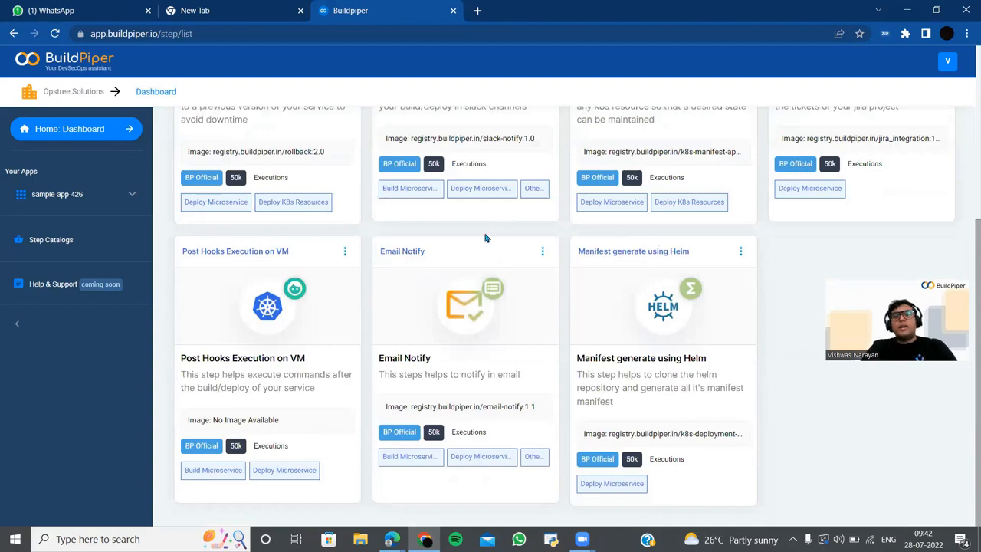
{"action": "scroll", "coordinate": [491, 268], "scroll_direction": "up", "scroll_amount": 4}
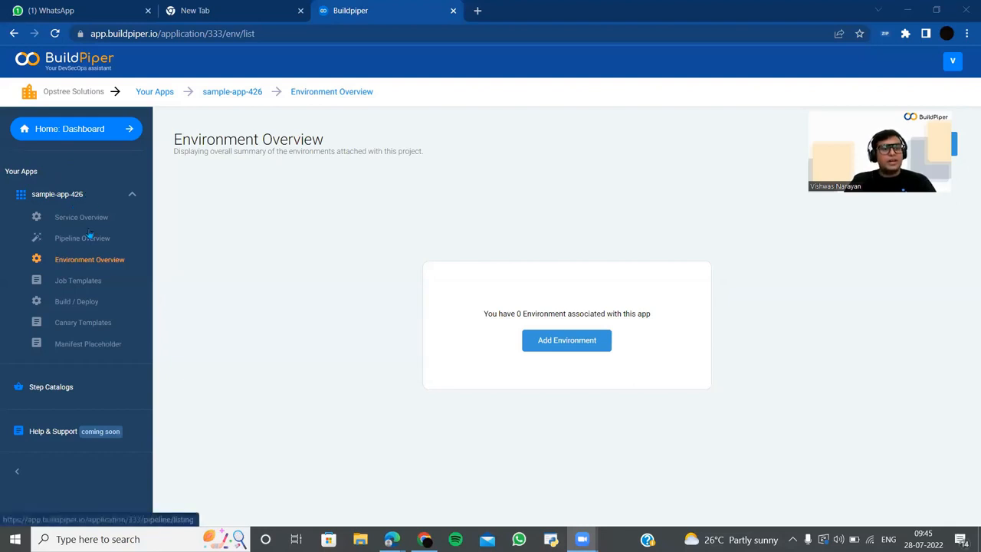
- Start adding a new environment for sample-app-426 with the dev type
{"action": "key", "text": "ctrl+1"}
{"action": "left_click", "coordinate": [293, 218]}
{"action": "left_click_drag", "start_coordinate": [364, 224], "coordinate": [445, 261]}
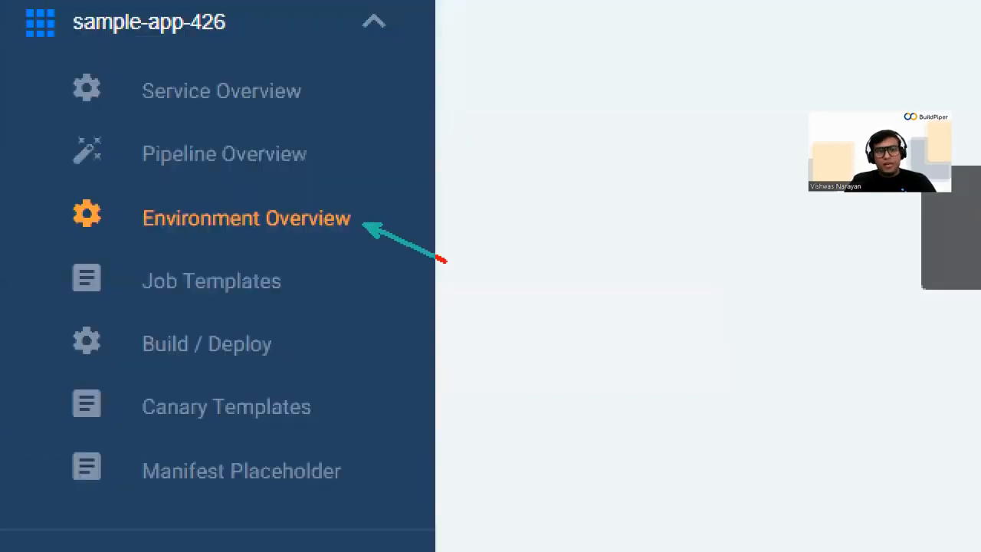
{"action": "key", "text": "Escape"}
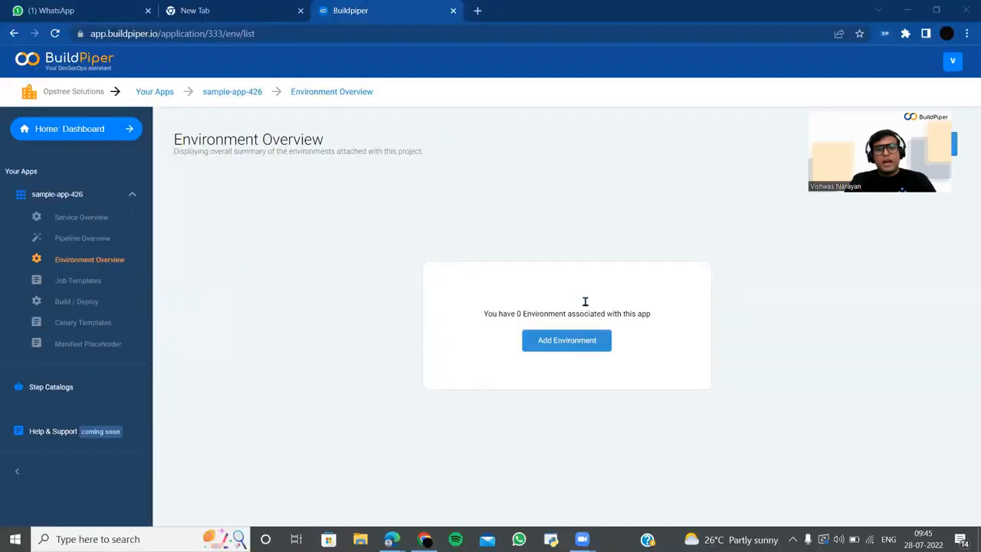
{"action": "left_click", "coordinate": [537, 340]}
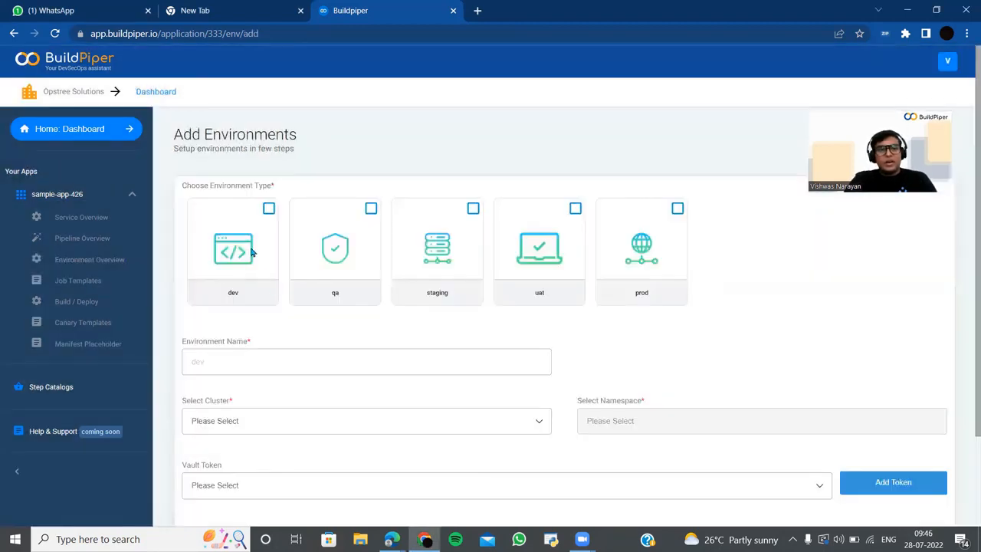
{"action": "left_click", "coordinate": [251, 253]}
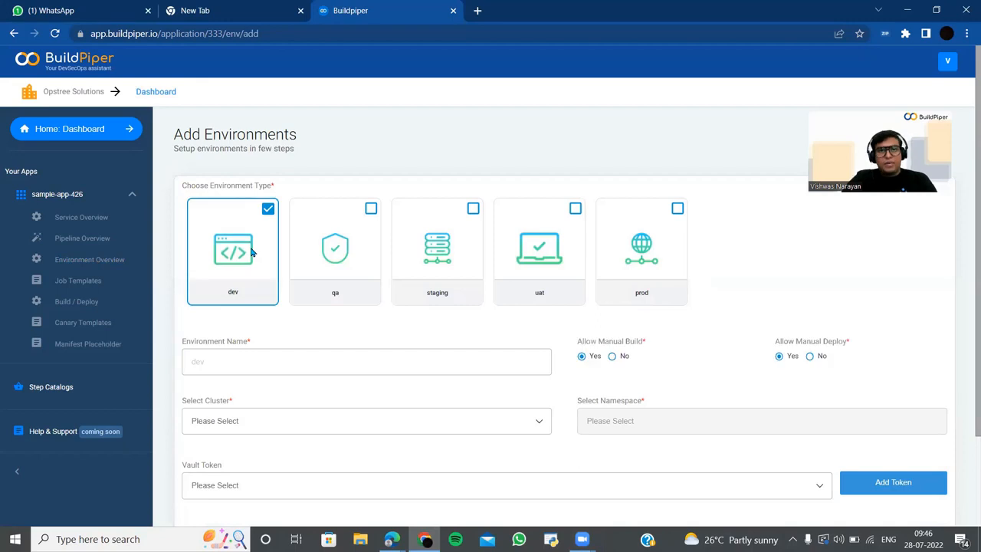
- Enter 'dev1' as the environment name
{"action": "scroll", "coordinate": [384, 387], "scroll_direction": "down", "scroll_amount": 1}
{"action": "left_click", "coordinate": [321, 280]}
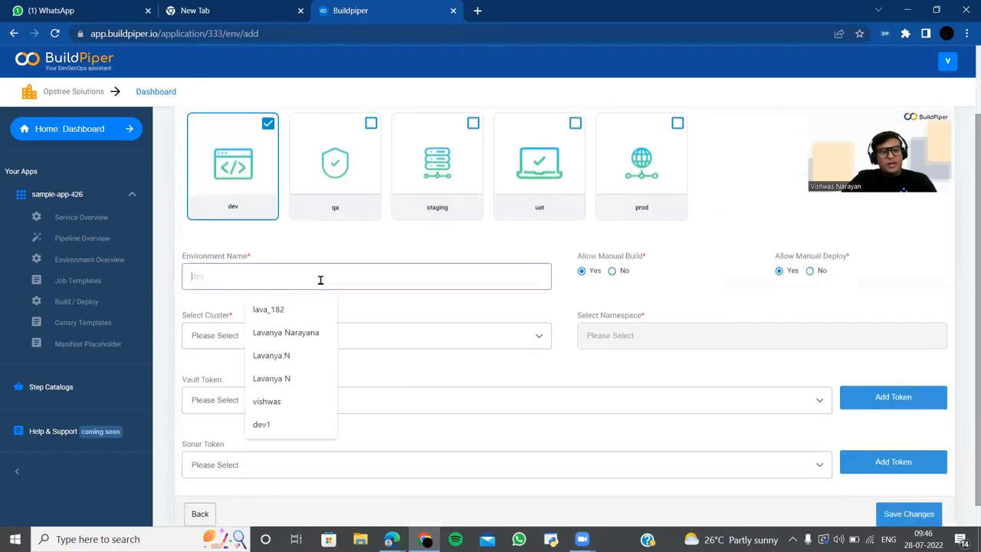
{"action": "type", "text": "dev1"}
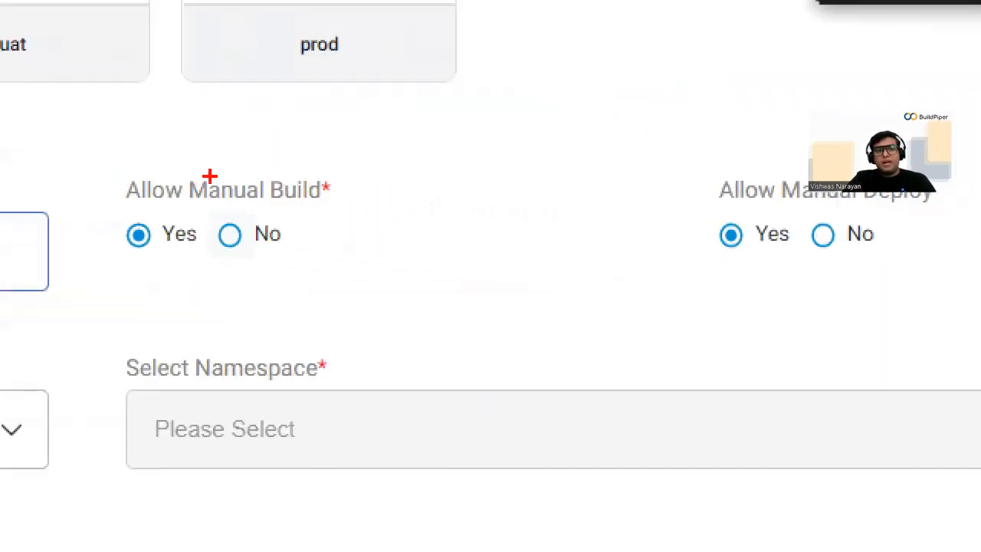
{"action": "left_click_drag", "start_coordinate": [230, 177], "coordinate": [303, 138]}
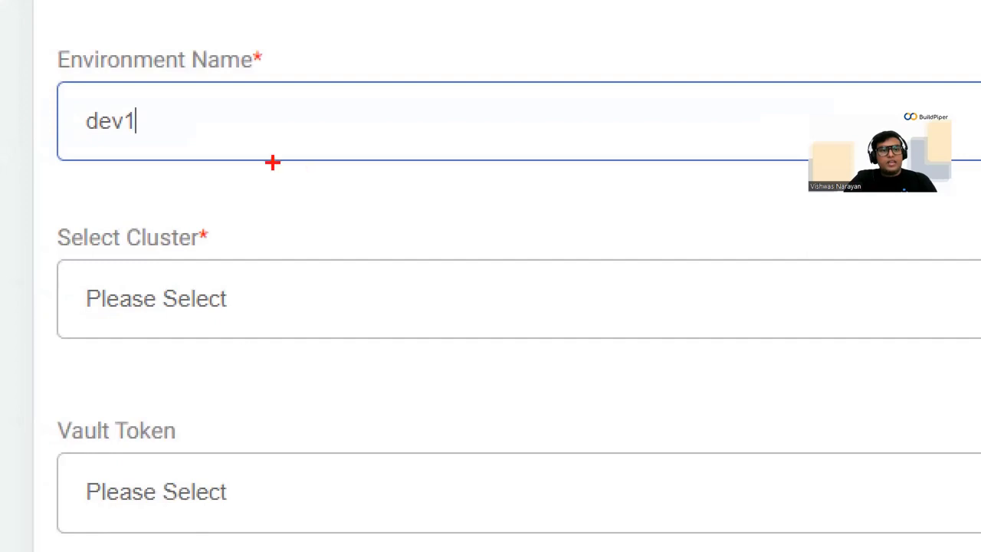
{"action": "left_click_drag", "start_coordinate": [230, 234], "coordinate": [332, 192]}
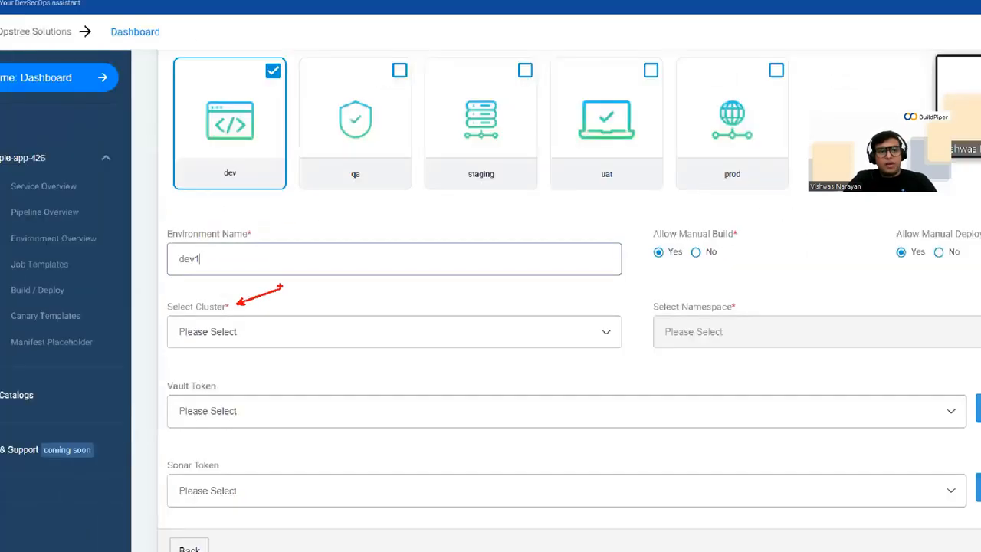
- Select new-saas-cluster as the dev1 environment's cluster
{"action": "left_click", "coordinate": [256, 338]}
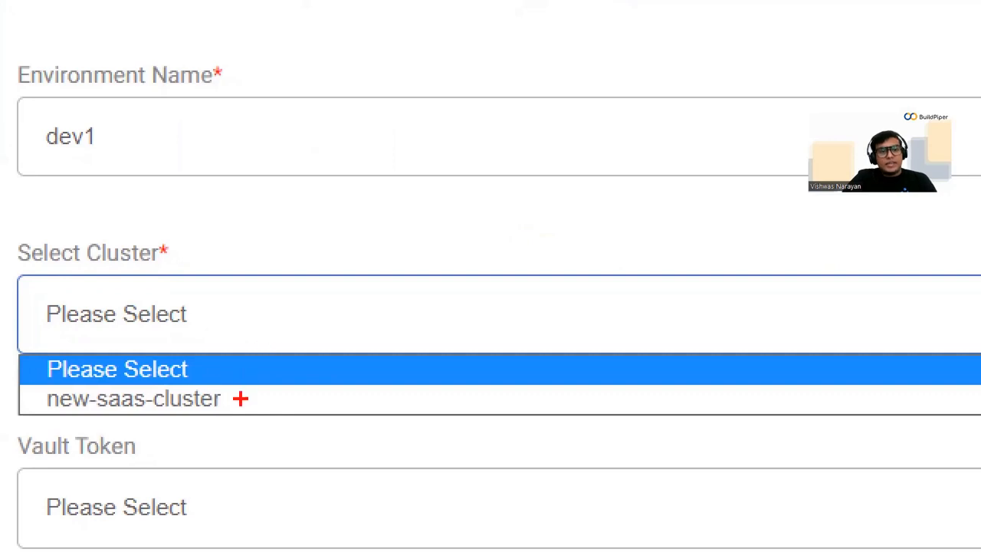
{"action": "left_click_drag", "start_coordinate": [241, 398], "coordinate": [317, 345]}
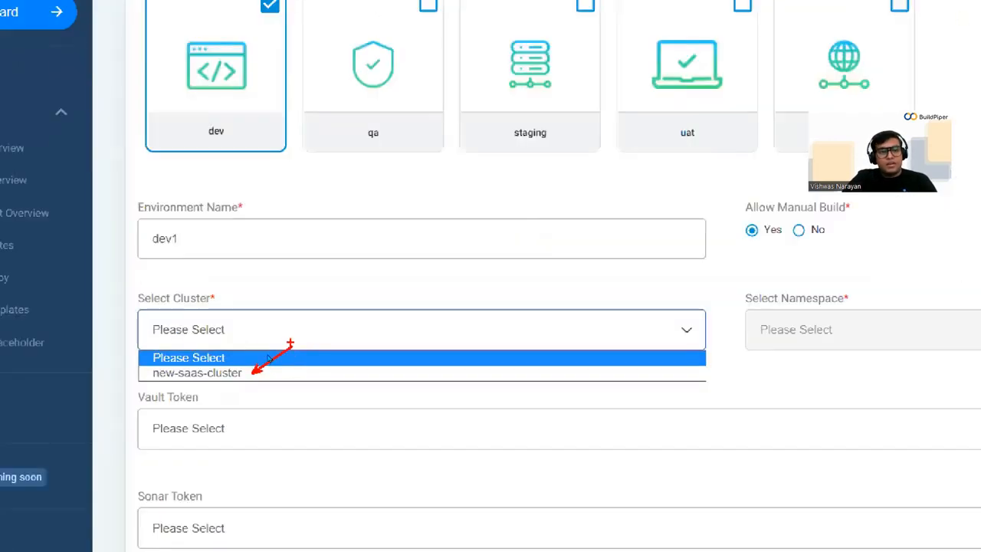
{"action": "left_click", "coordinate": [210, 325]}
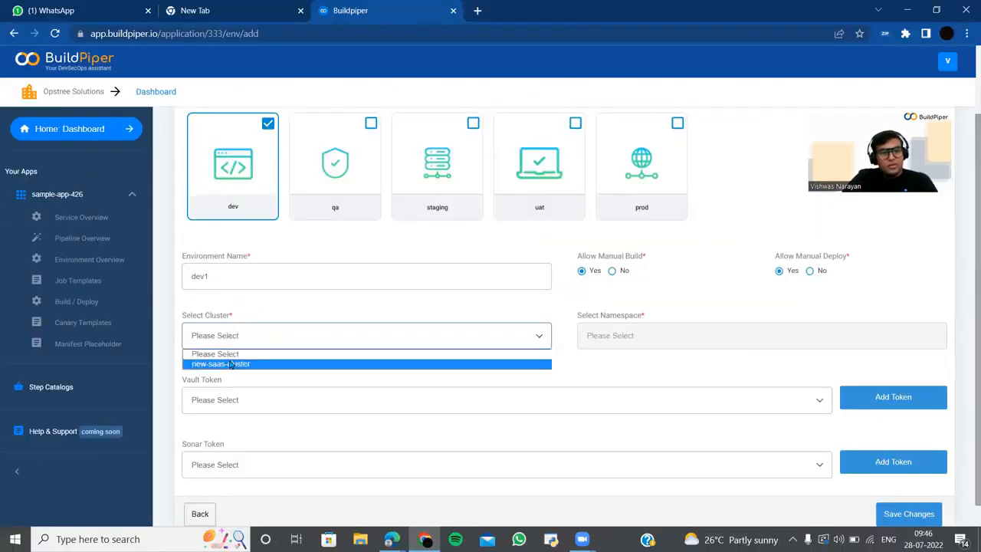
{"action": "left_click", "coordinate": [229, 364]}
- Pick the sample-app-426-non-prod namespace and review the Registry, Vault and Sonar fields
{"action": "left_click", "coordinate": [601, 338]}
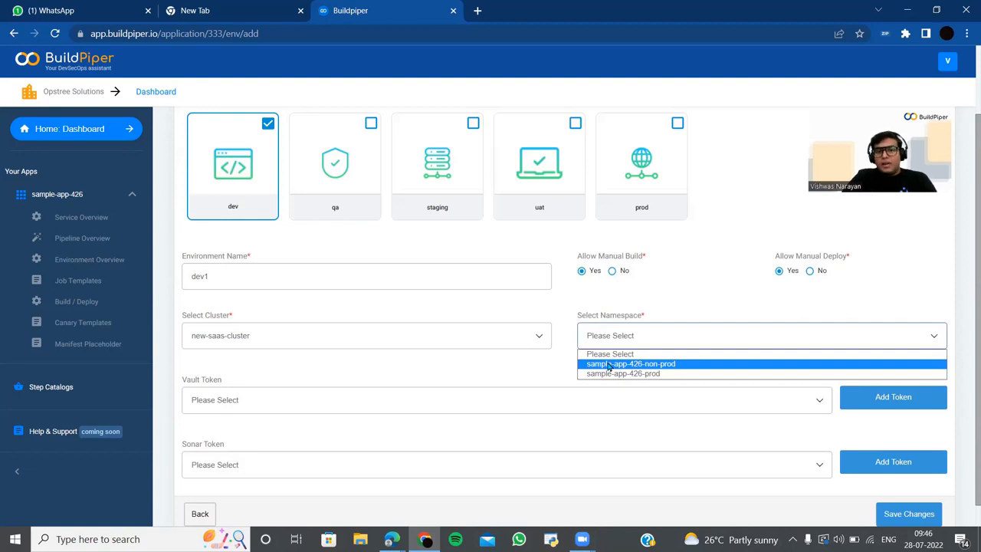
{"action": "left_click", "coordinate": [609, 365]}
{"action": "scroll", "coordinate": [608, 366], "scroll_direction": "down", "scroll_amount": 2}
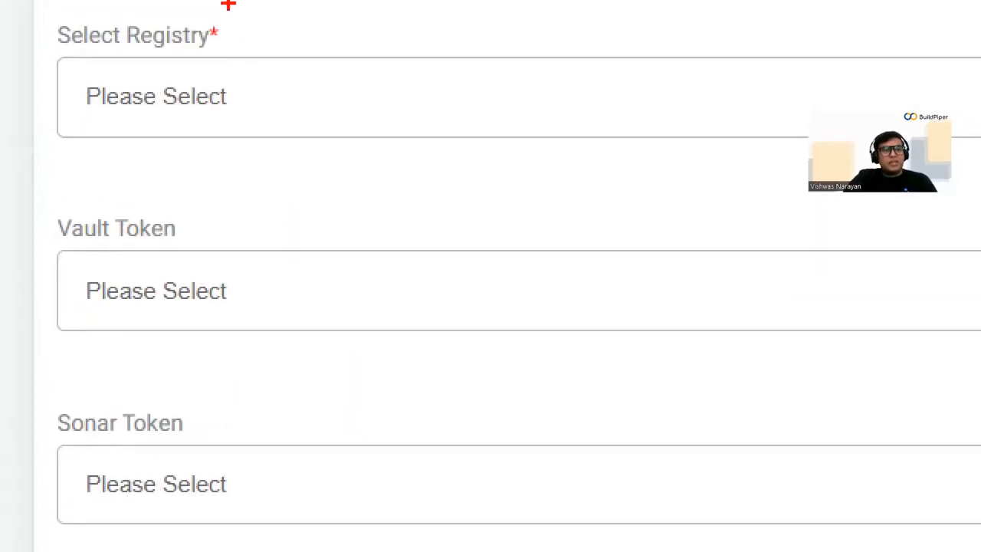
{"action": "left_click_drag", "start_coordinate": [222, 46], "coordinate": [294, 16]}
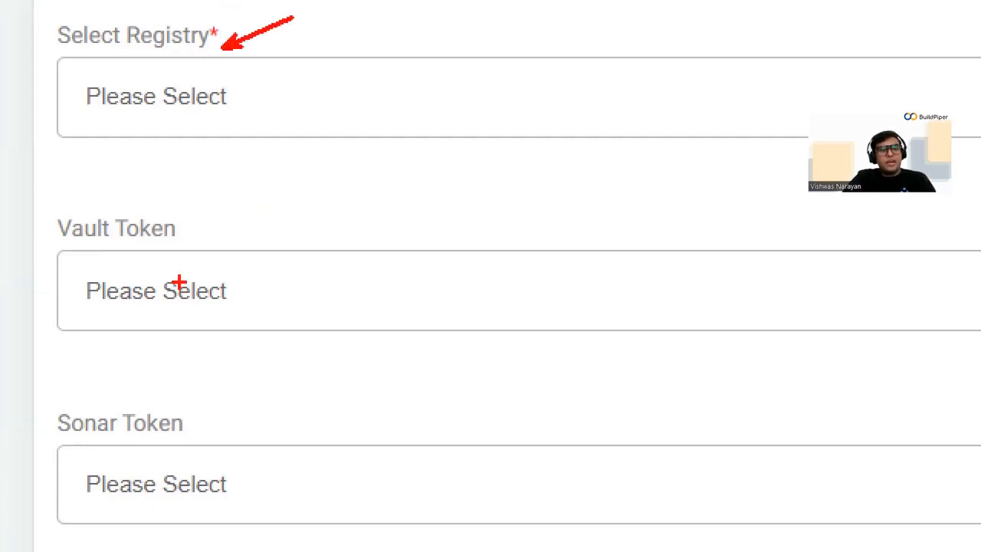
{"action": "left_click_drag", "start_coordinate": [189, 224], "coordinate": [256, 196]}
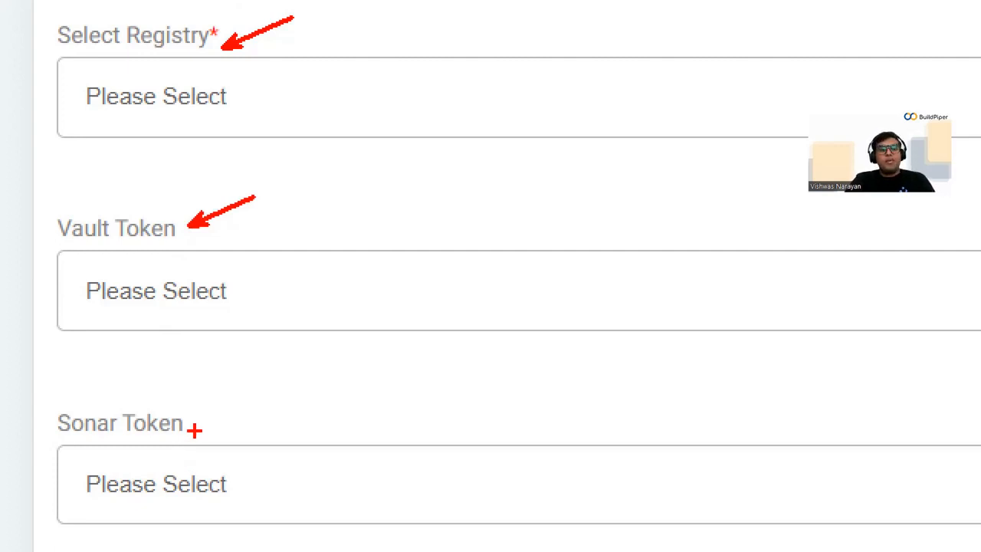
{"action": "left_click_drag", "start_coordinate": [196, 424], "coordinate": [279, 389]}
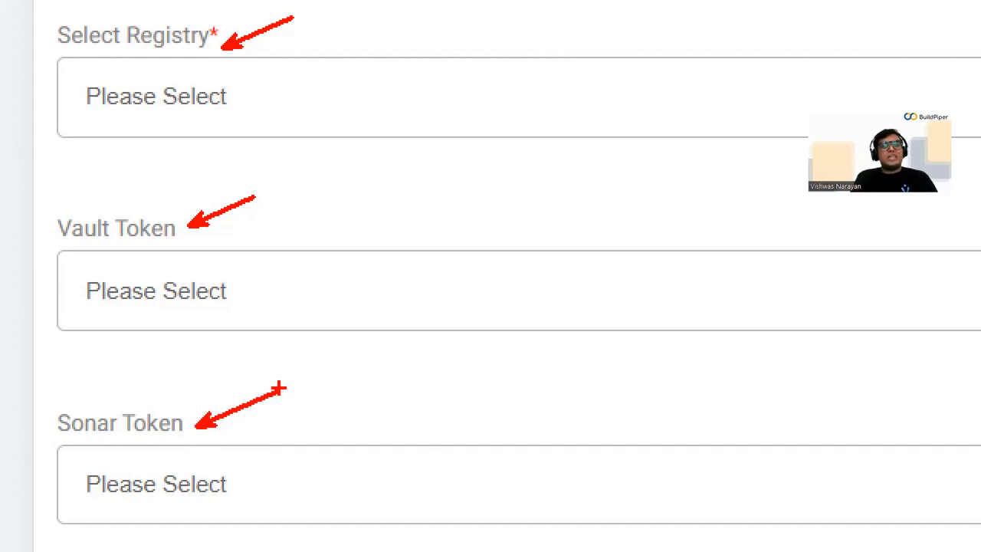
{"action": "key", "text": "Escape"}
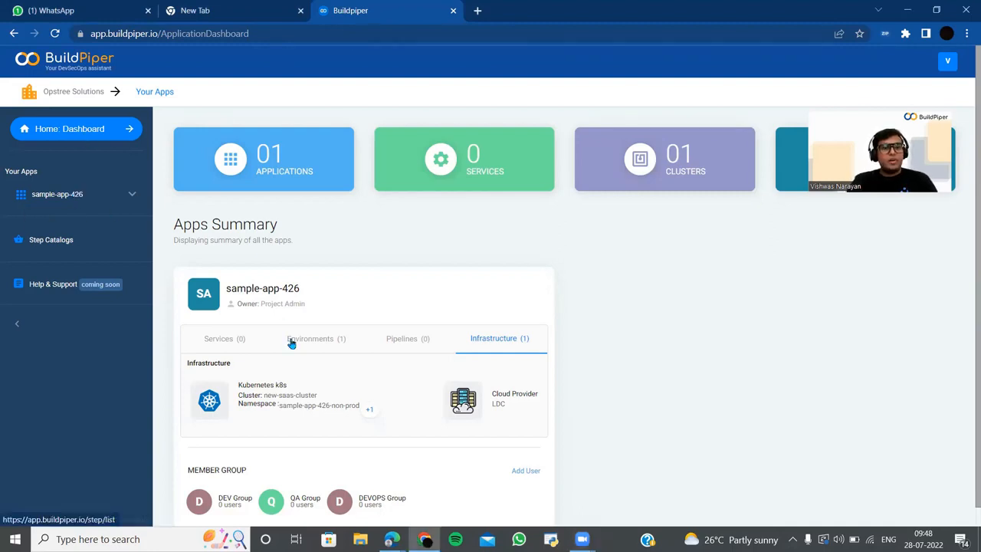
- Check sample-app-426's empty services list, then its new-saas-cluster infrastructure and LDC provider details
{"action": "left_click", "coordinate": [228, 340]}
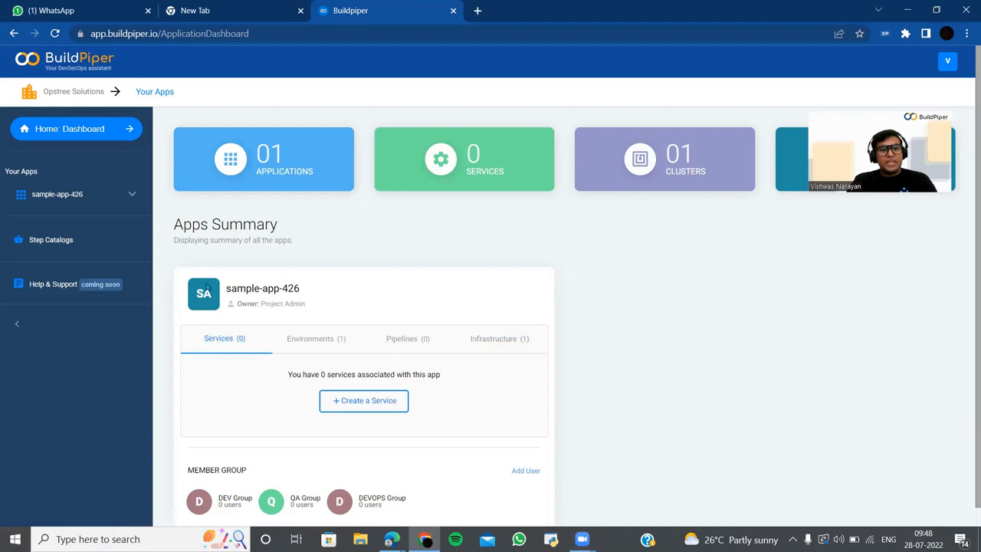
{"action": "left_click", "coordinate": [478, 341]}
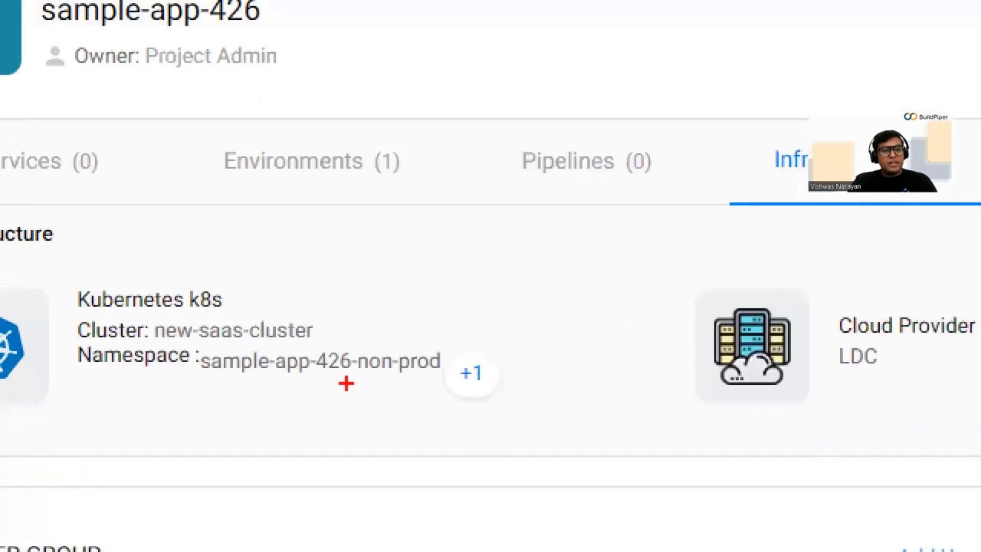
{"action": "left_click_drag", "start_coordinate": [346, 383], "coordinate": [440, 418]}
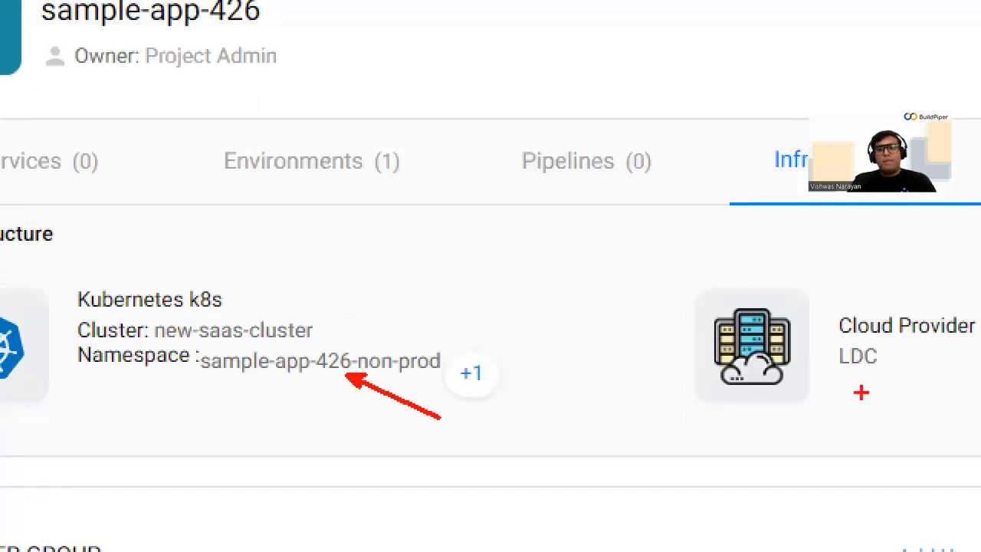
{"action": "left_click_drag", "start_coordinate": [856, 377], "coordinate": [834, 449]}
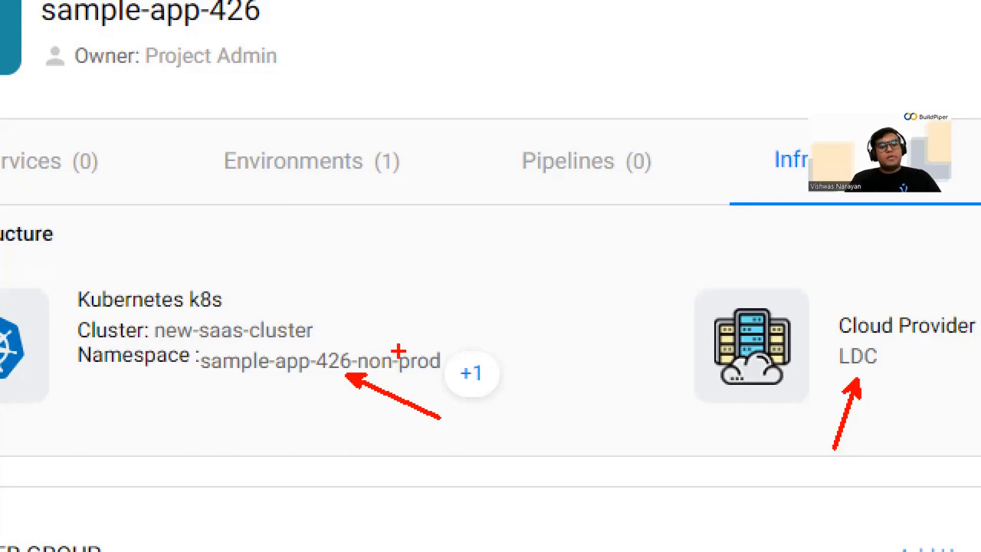
{"action": "key", "text": "Escape"}
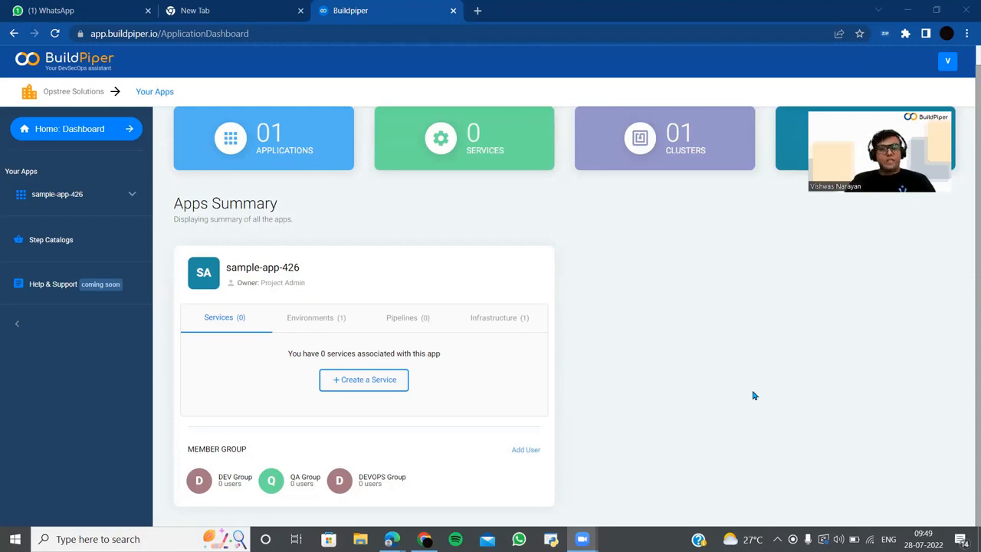
- Create the service 'demo-application' with external name 'sample-app-spring' and save it
{"action": "left_click", "coordinate": [378, 388]}
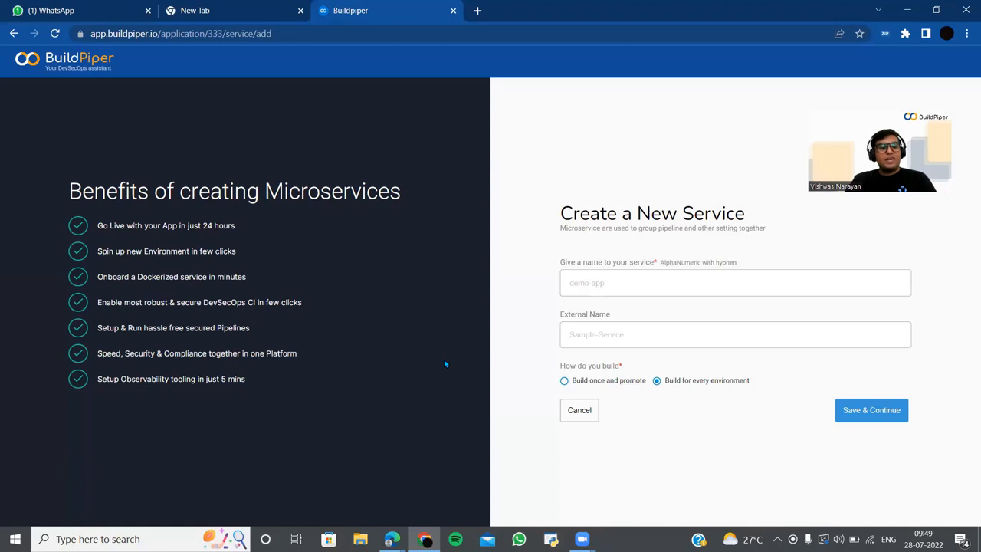
{"action": "left_click", "coordinate": [603, 287]}
{"action": "type", "text": "de"}
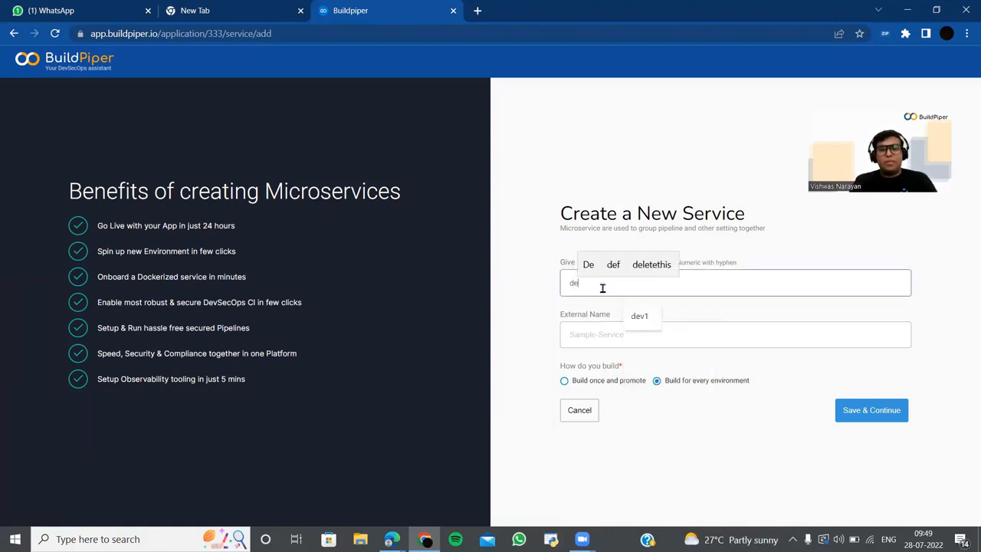
{"action": "type", "text": "mo-application"}
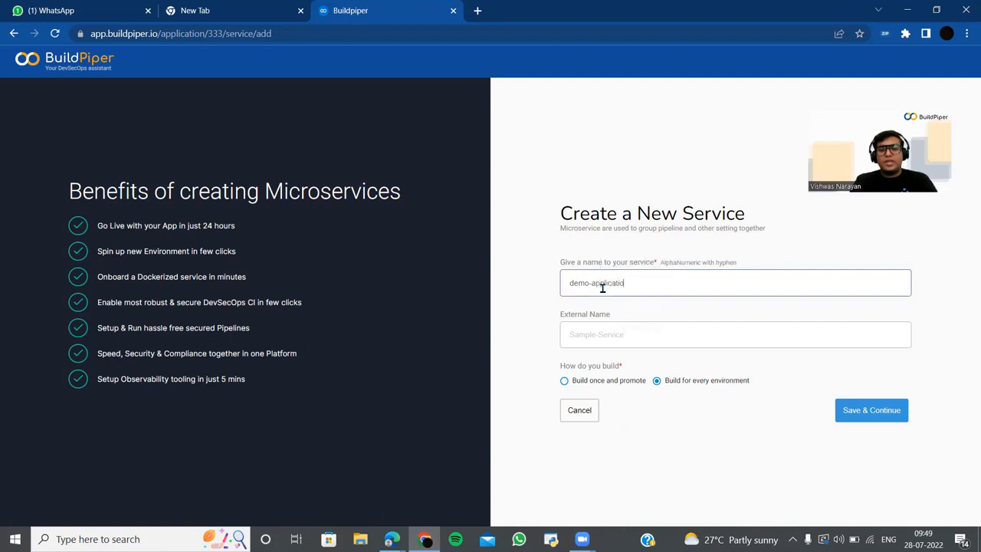
{"action": "left_click", "coordinate": [589, 338]}
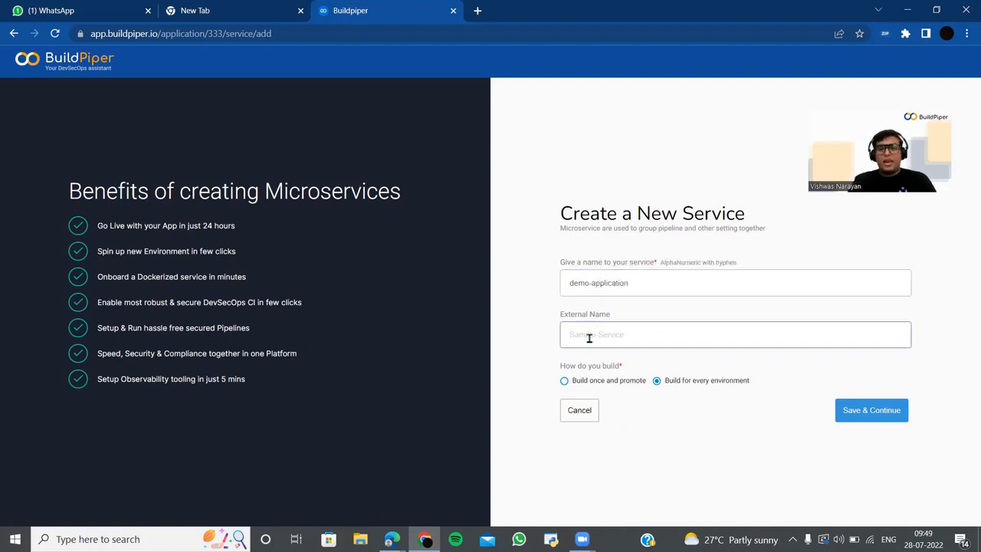
{"action": "type", "text": "sample"}
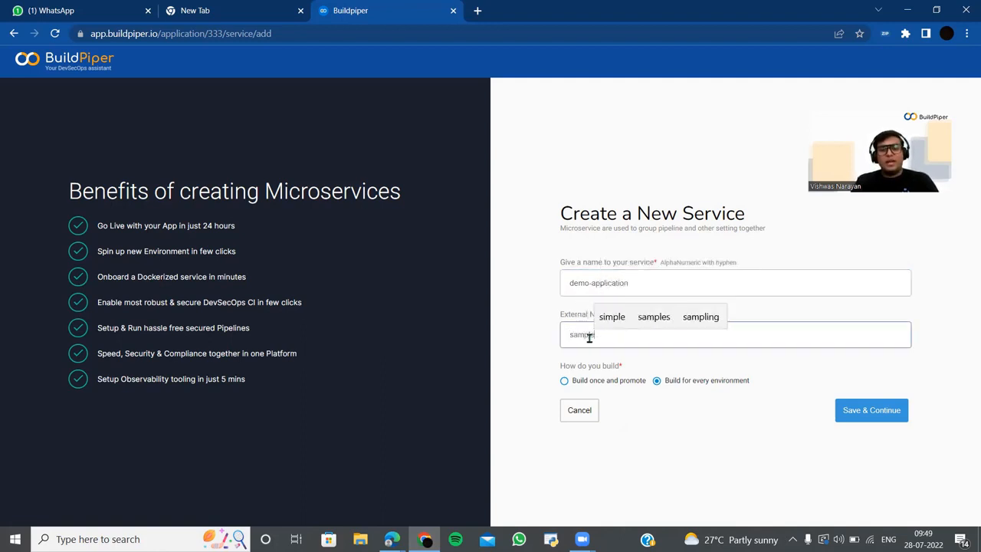
{"action": "type", "text": "-app"}
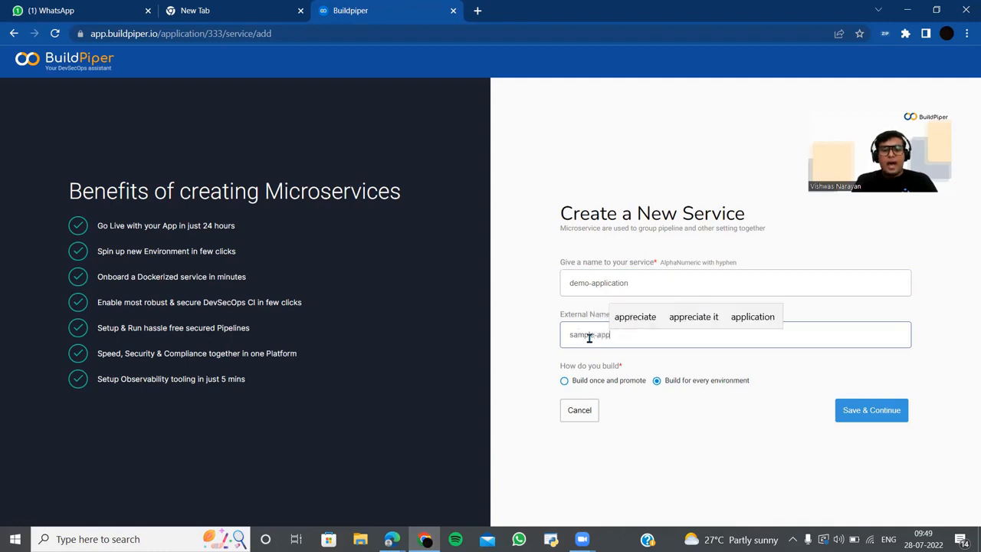
{"action": "type", "text": "-spring"}
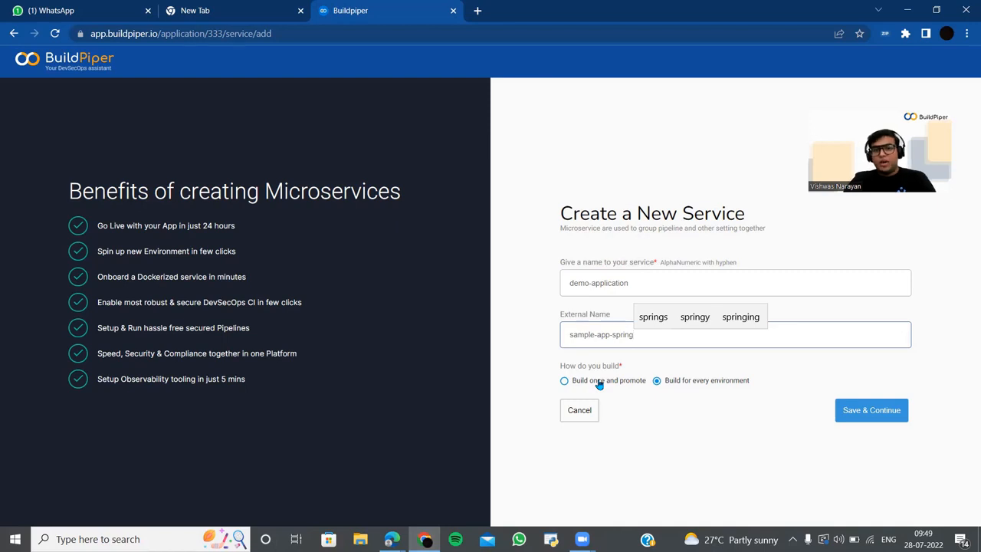
{"action": "left_click", "coordinate": [887, 415]}
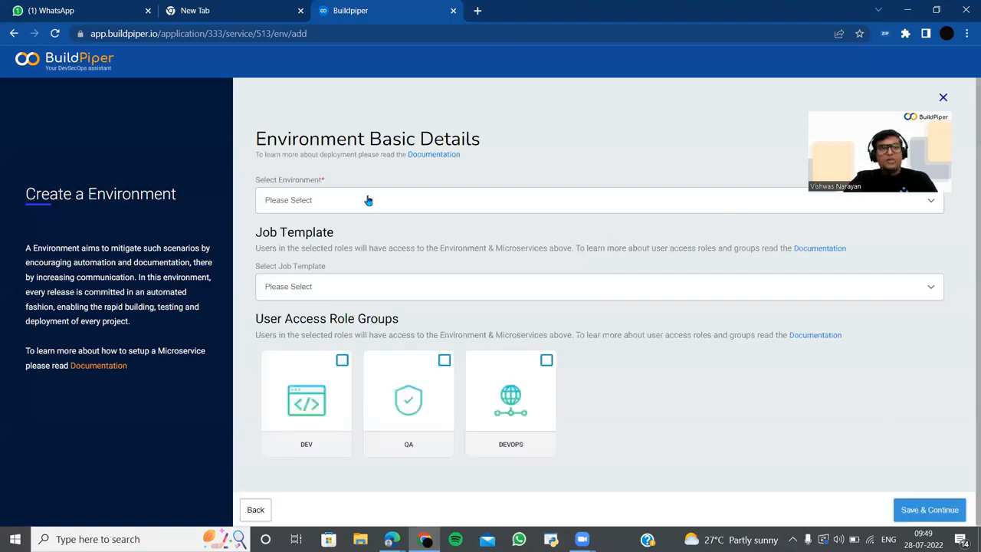
- Select dev1 as the service's environment, leaving the empty job template list unset
{"action": "left_click", "coordinate": [368, 200]}
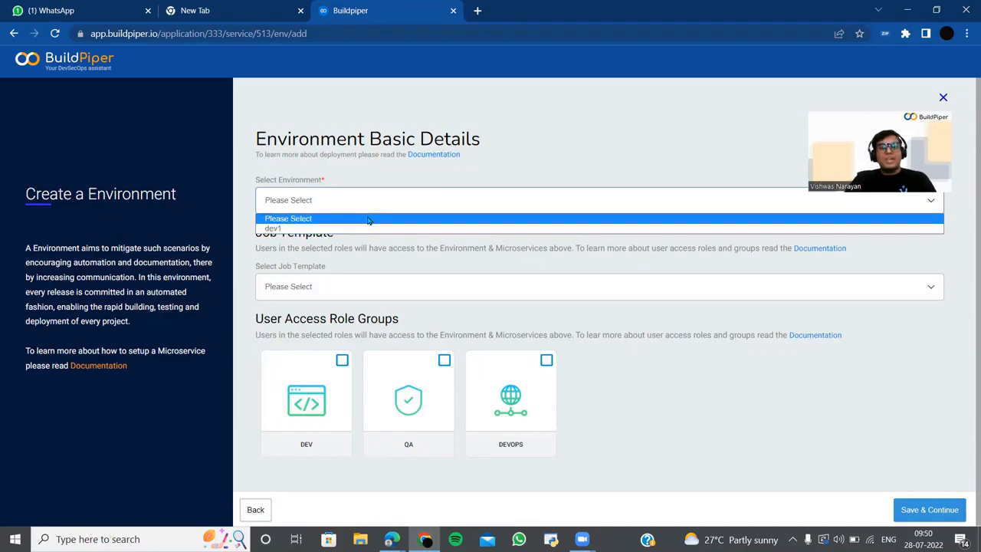
{"action": "left_click", "coordinate": [371, 229]}
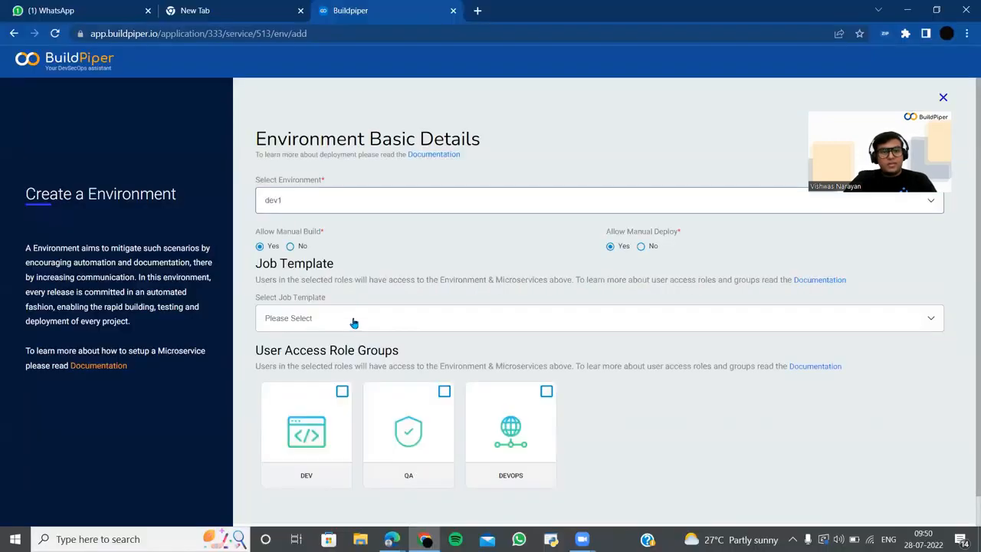
{"action": "left_click", "coordinate": [217, 345]}
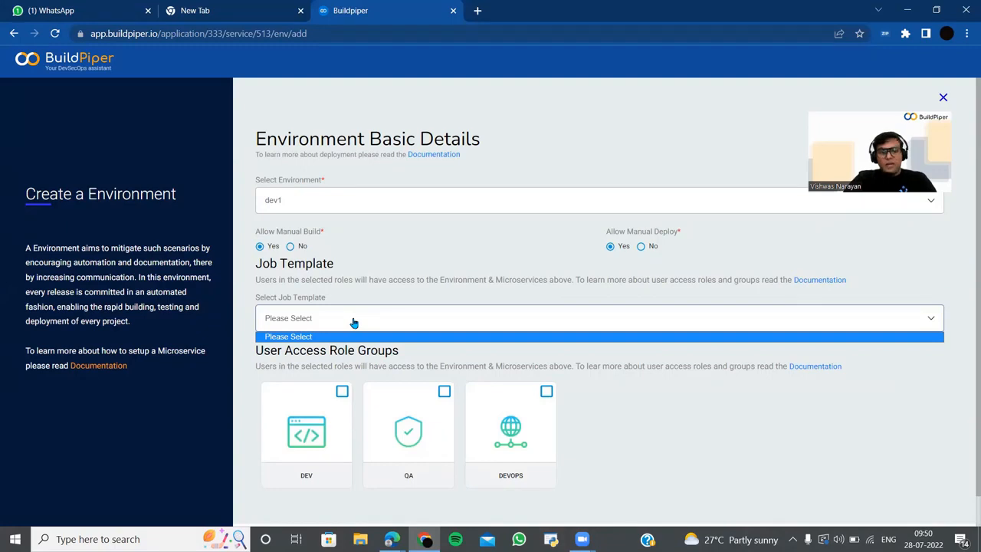
{"action": "left_click", "coordinate": [624, 406]}
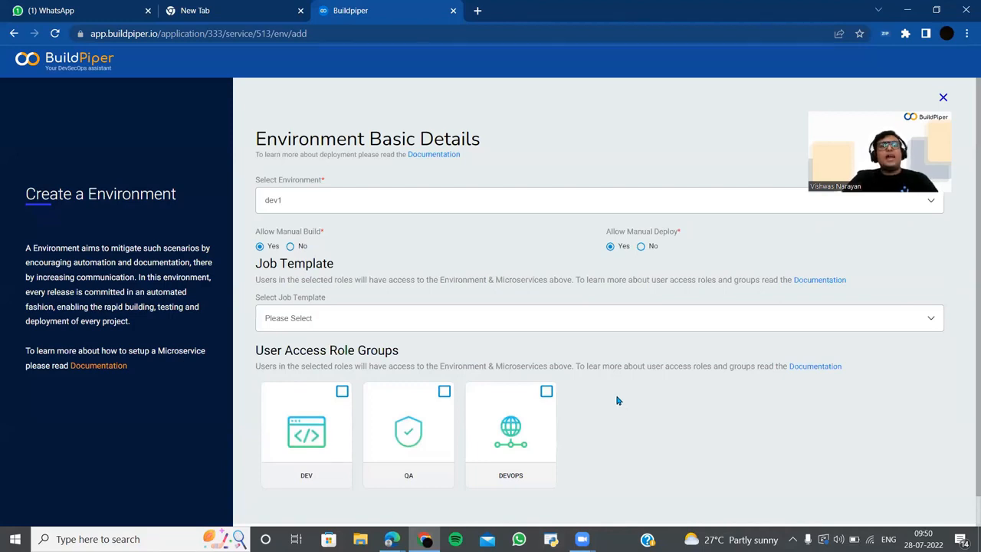
- Grant the DEV and DEVOPS groups access and save the environment setup
{"action": "left_click", "coordinate": [342, 394]}
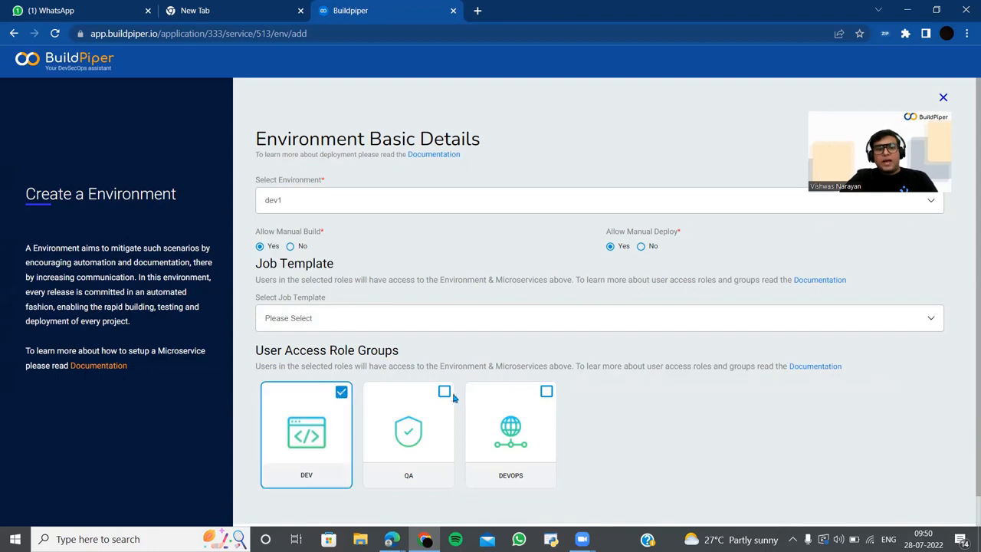
{"action": "left_click", "coordinate": [546, 393]}
{"action": "scroll", "coordinate": [649, 394], "scroll_direction": "down", "scroll_amount": 1}
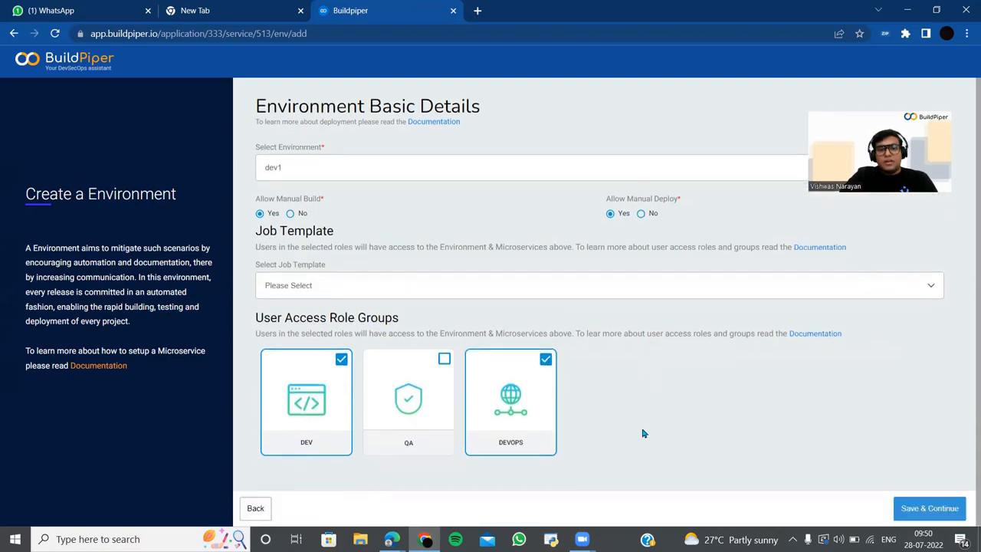
{"action": "left_click", "coordinate": [948, 513]}
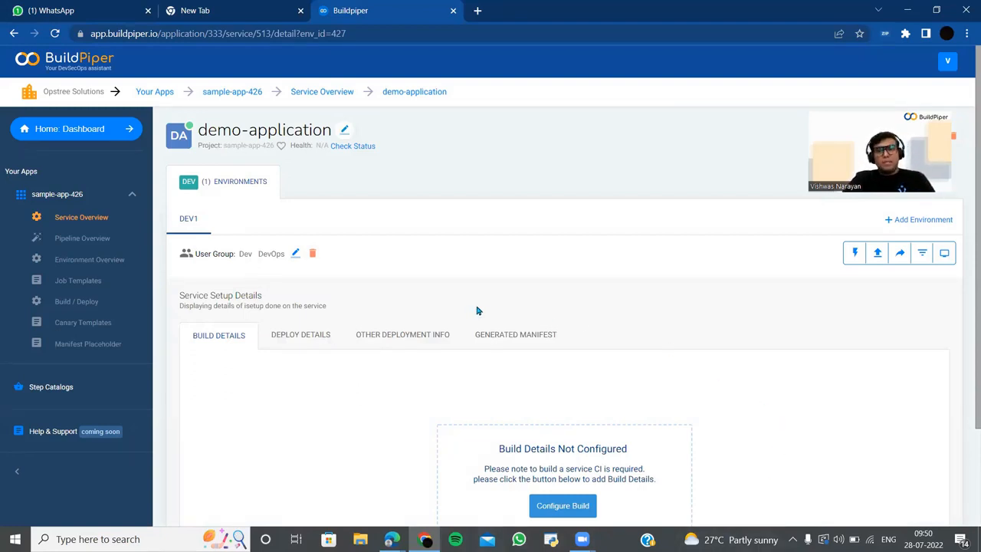
- Start the build configuration from Build Details, then switch to a new browser tab
{"action": "scroll", "coordinate": [804, 382], "scroll_direction": "down", "scroll_amount": 1}
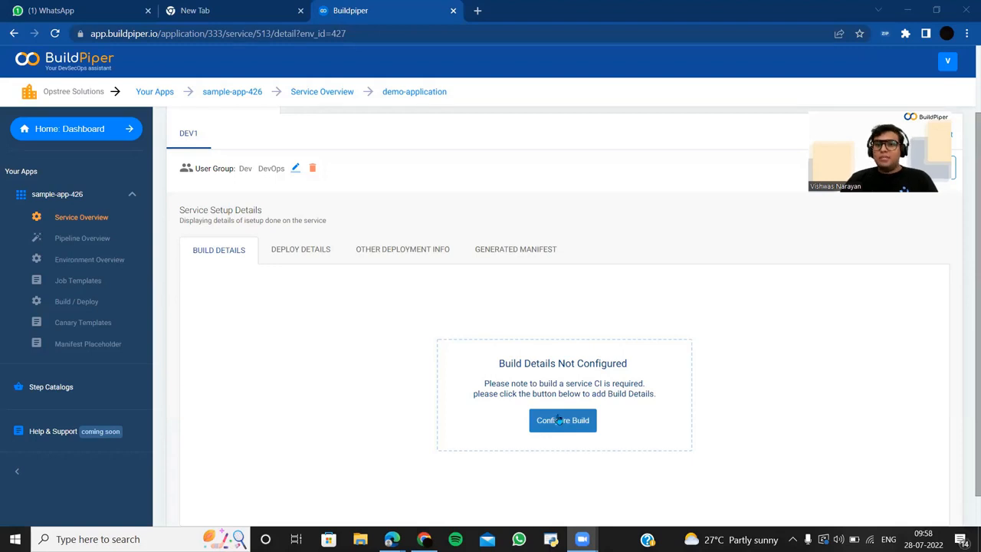
{"action": "left_click", "coordinate": [558, 418]}
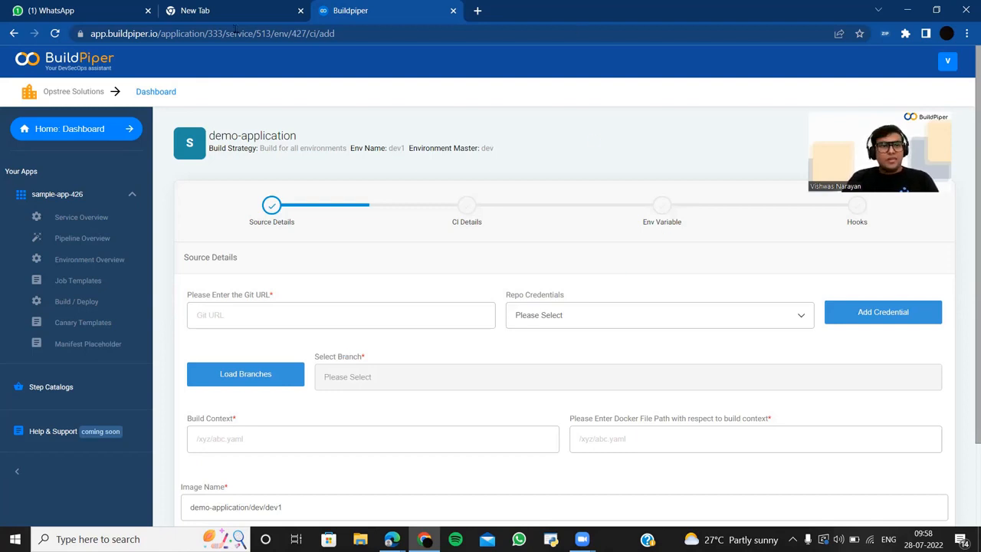
{"action": "left_click", "coordinate": [201, 14]}
- Search Google for 'gtihub', then refine the query to 'gtihub spring 3 hibernate'
{"action": "left_click", "coordinate": [200, 34]}
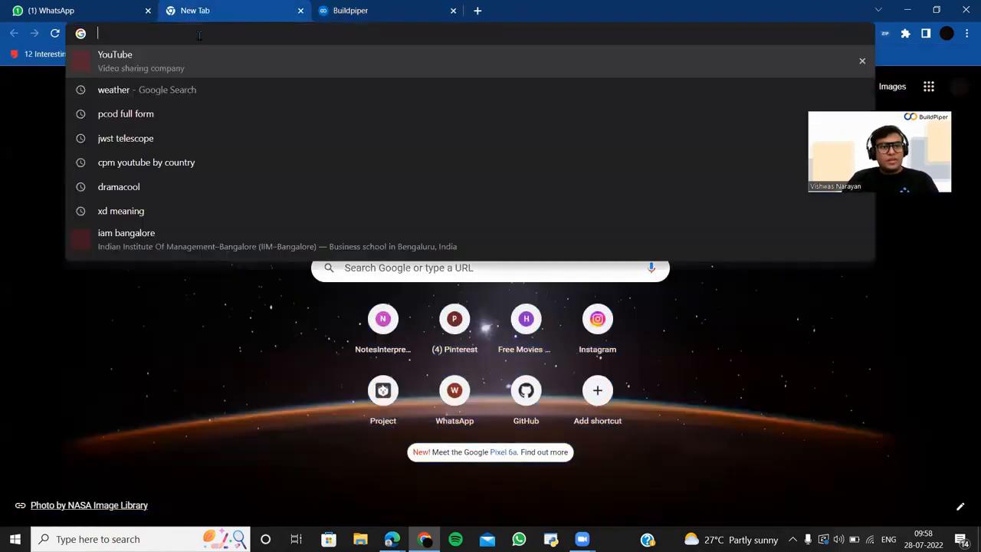
{"action": "type", "text": "gtihub"}
{"action": "key", "text": "Return"}
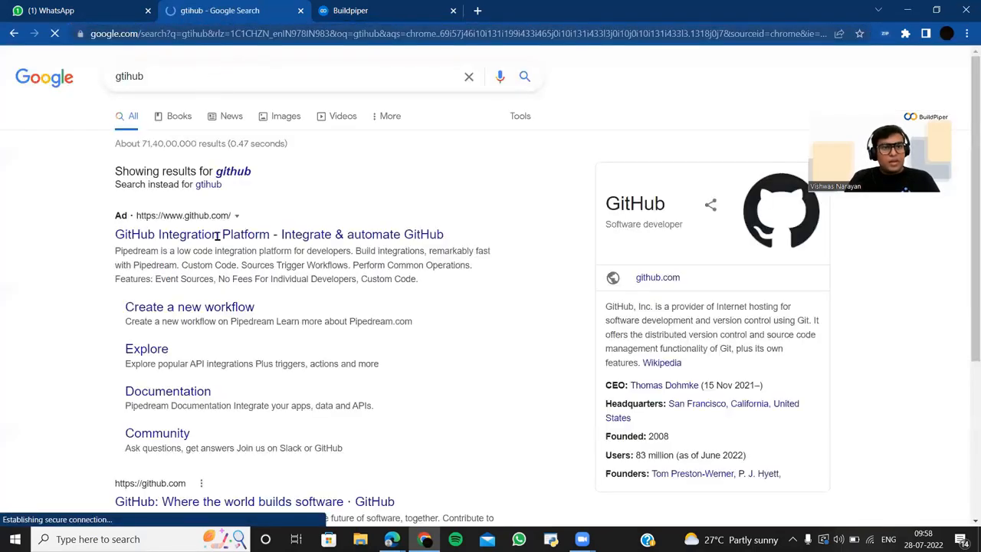
{"action": "left_click", "coordinate": [207, 82]}
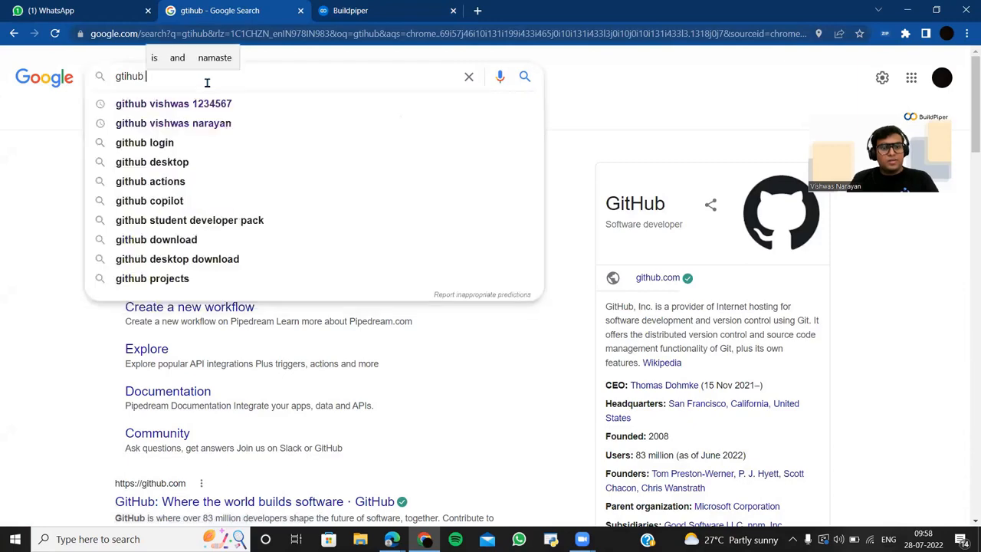
{"action": "type", "text": "spring 3 h"}
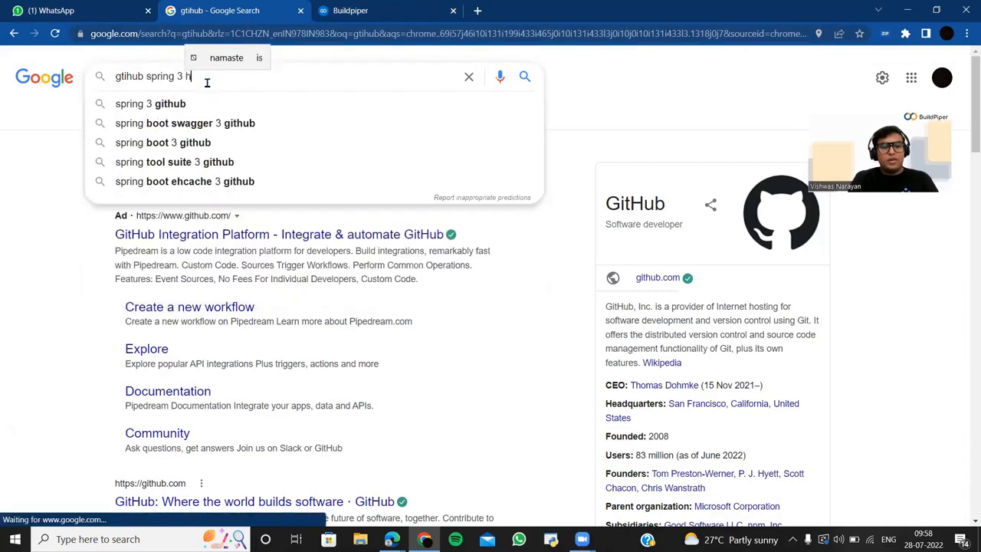
{"action": "type", "text": "ibernate"}
{"action": "key", "text": "Return"}
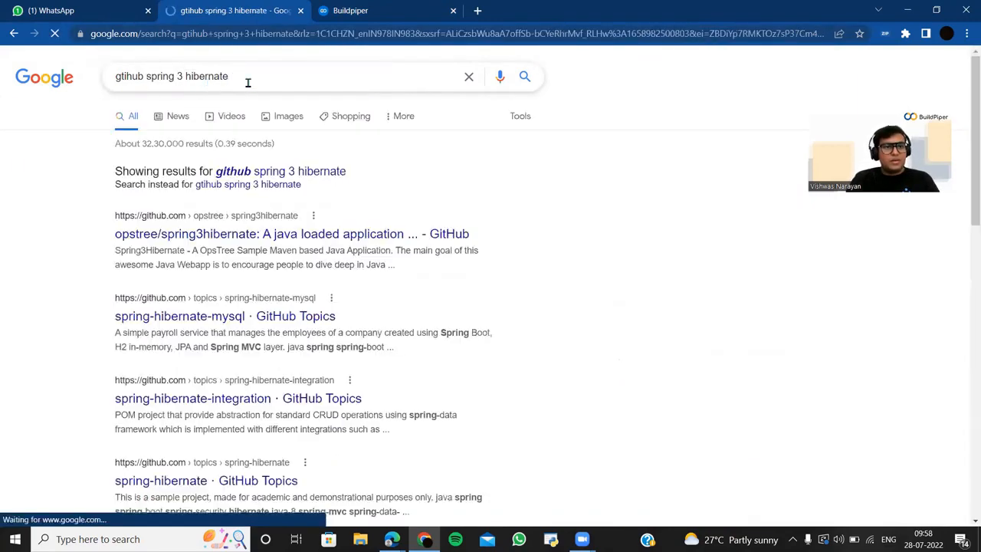
- Copy the HTTPS clone URL of opstree/spring3hibernate from GitHub and return to BuildPiper
{"action": "left_click", "coordinate": [244, 238]}
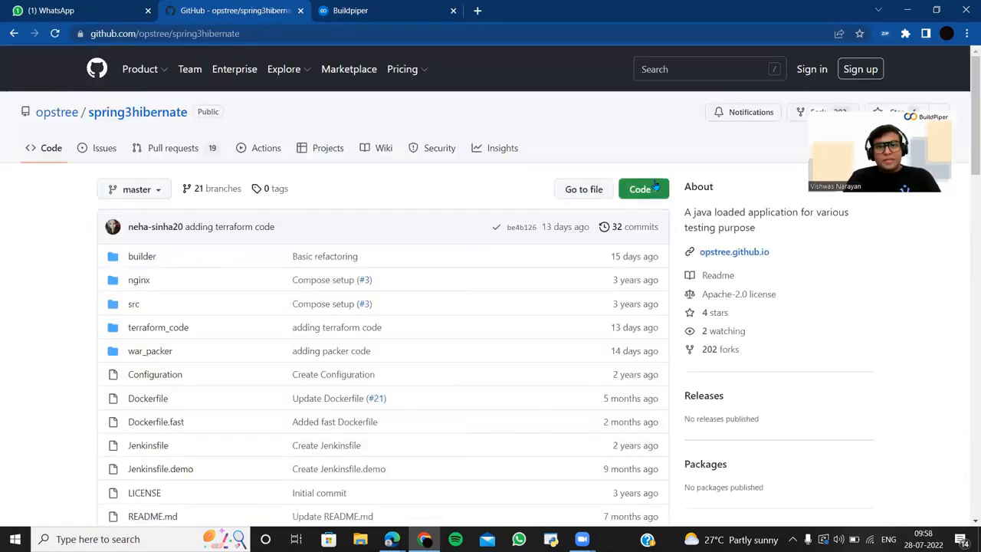
{"action": "left_click", "coordinate": [653, 190]}
{"action": "left_click", "coordinate": [640, 276]}
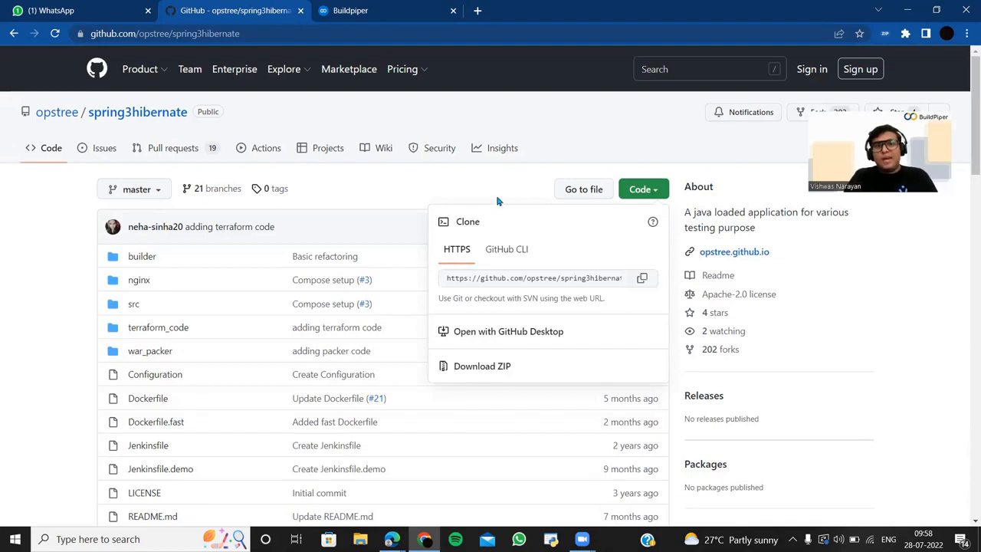
{"action": "left_click", "coordinate": [374, 12]}
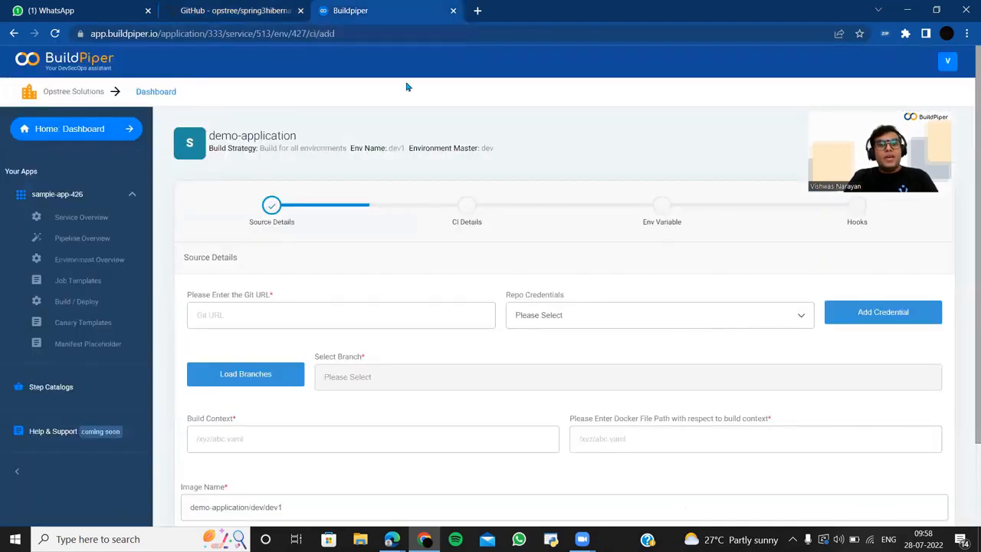
- Paste the spring3hibernate clone URL into Git URL and open Add Credential, reviewing its credential types
{"action": "left_click", "coordinate": [384, 324]}
{"action": "key", "text": "ctrl+v"}
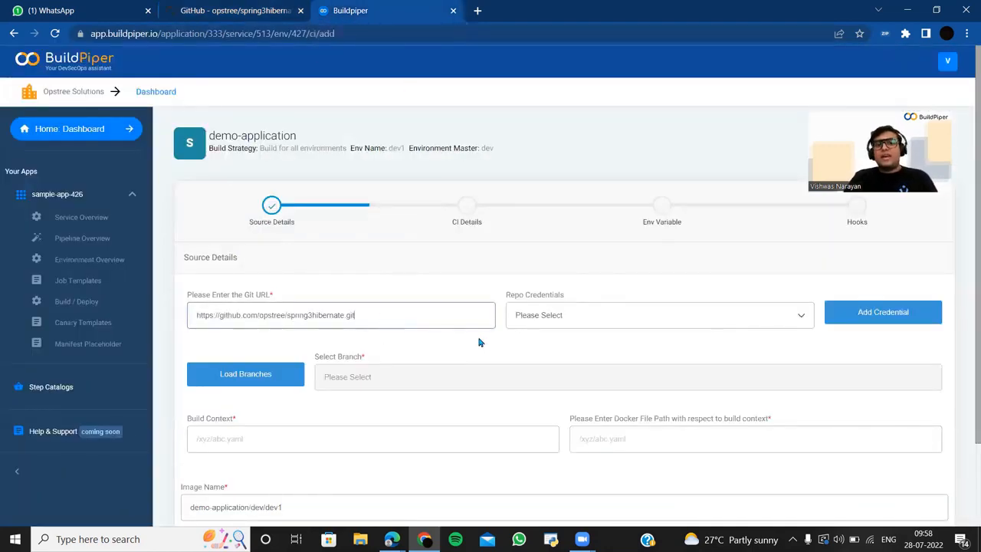
{"action": "left_click", "coordinate": [533, 324]}
{"action": "left_click", "coordinate": [888, 313]}
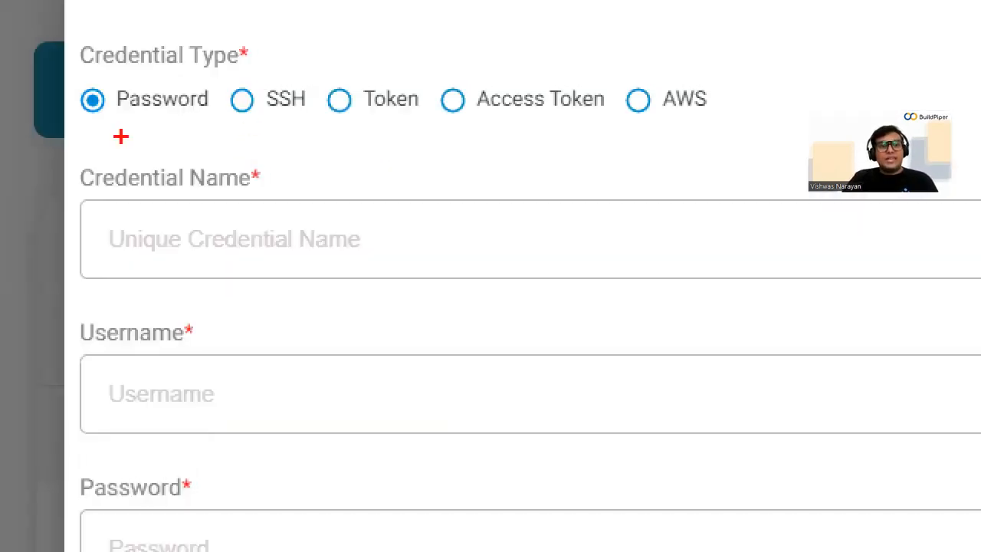
{"action": "left_click_drag", "start_coordinate": [206, 156], "coordinate": [222, 167]}
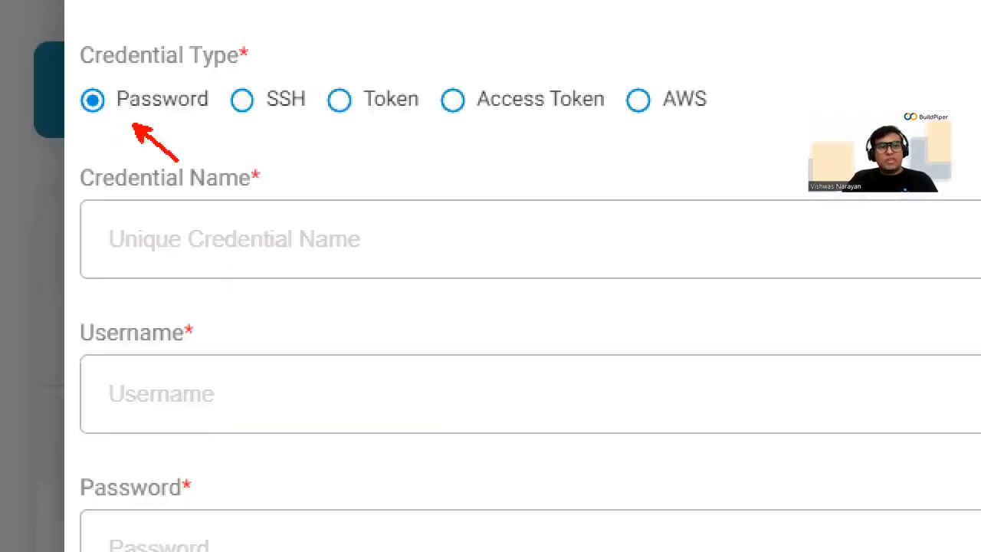
{"action": "left_click_drag", "start_coordinate": [301, 117], "coordinate": [337, 145]}
{"action": "left_click_drag", "start_coordinate": [404, 116], "coordinate": [453, 147]}
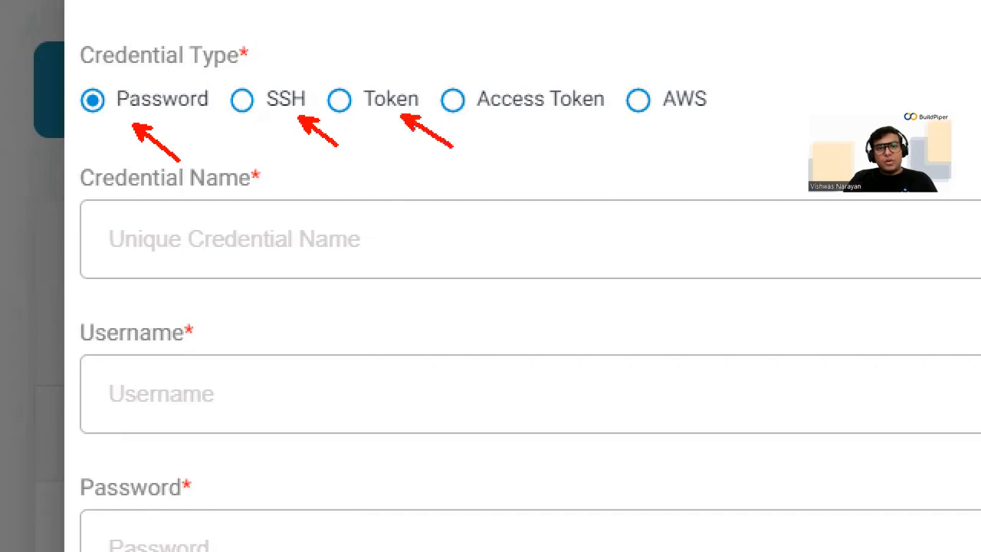
{"action": "left_click_drag", "start_coordinate": [524, 125], "coordinate": [599, 196]}
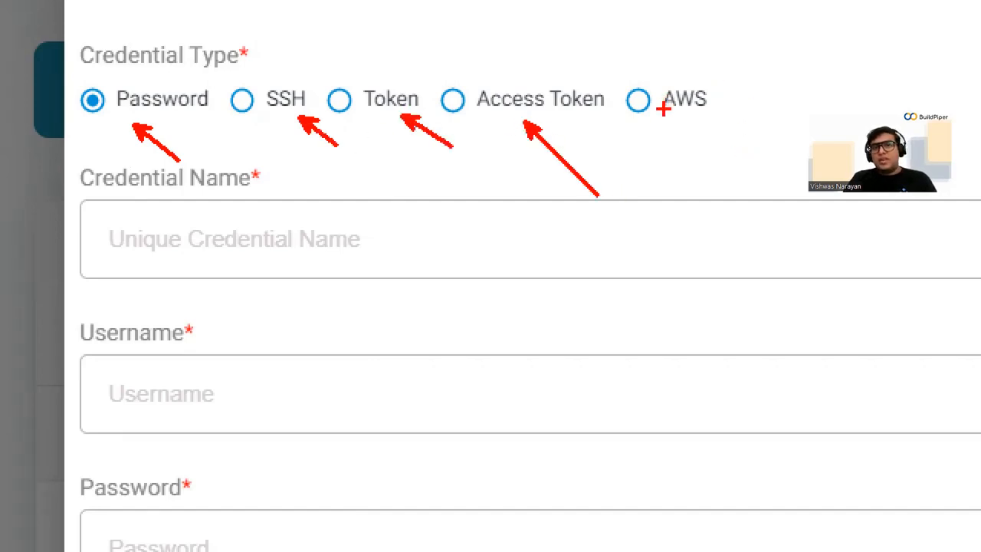
{"action": "left_click_drag", "start_coordinate": [673, 111], "coordinate": [706, 143]}
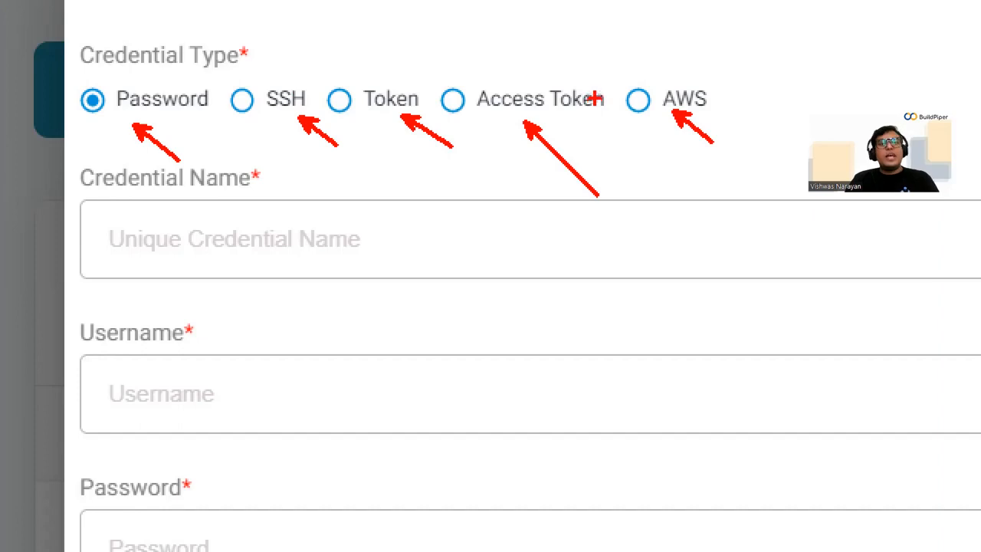
{"action": "key", "text": "Escape"}
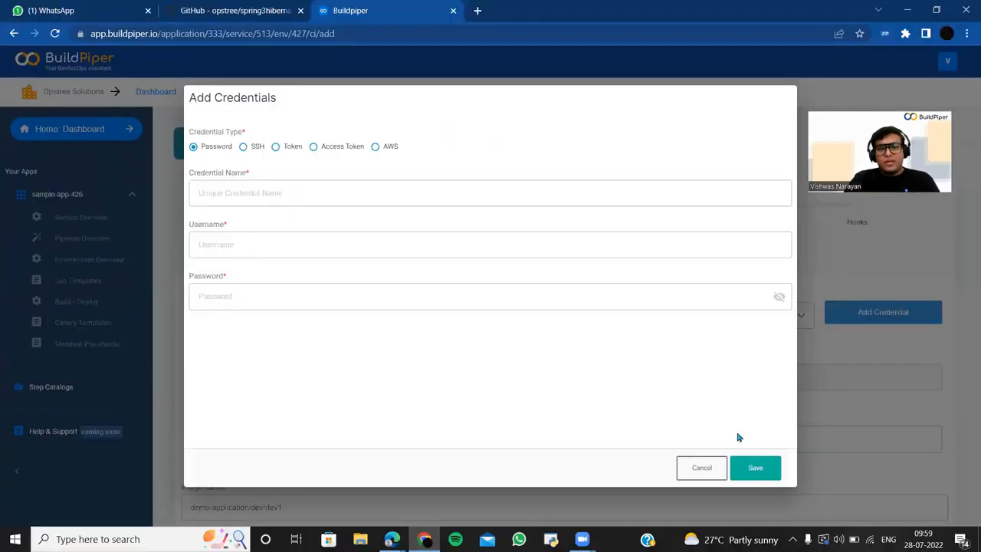
- Cancel the credentials dialog unsaved, load the repository branches and select the dev branch
{"action": "left_click", "coordinate": [714, 471]}
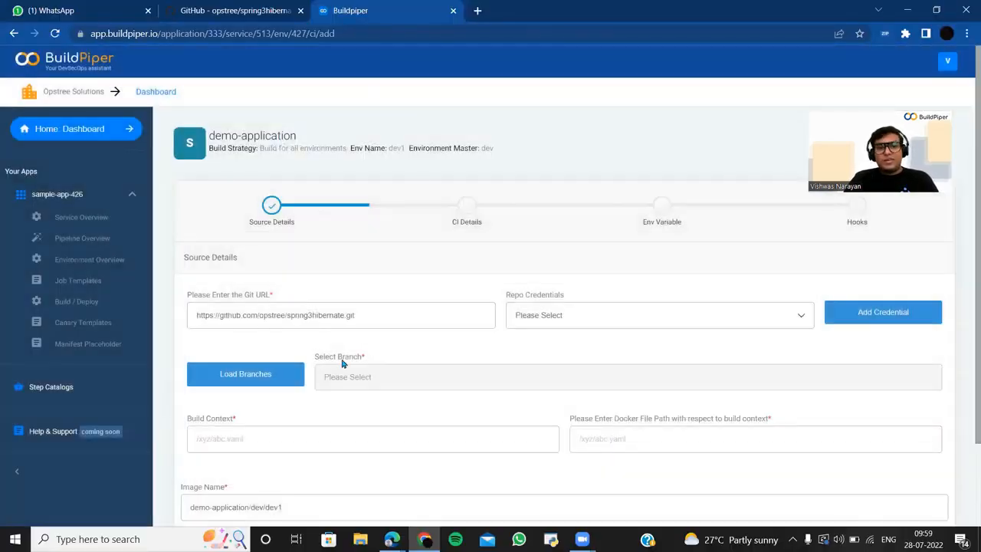
{"action": "left_click", "coordinate": [282, 382]}
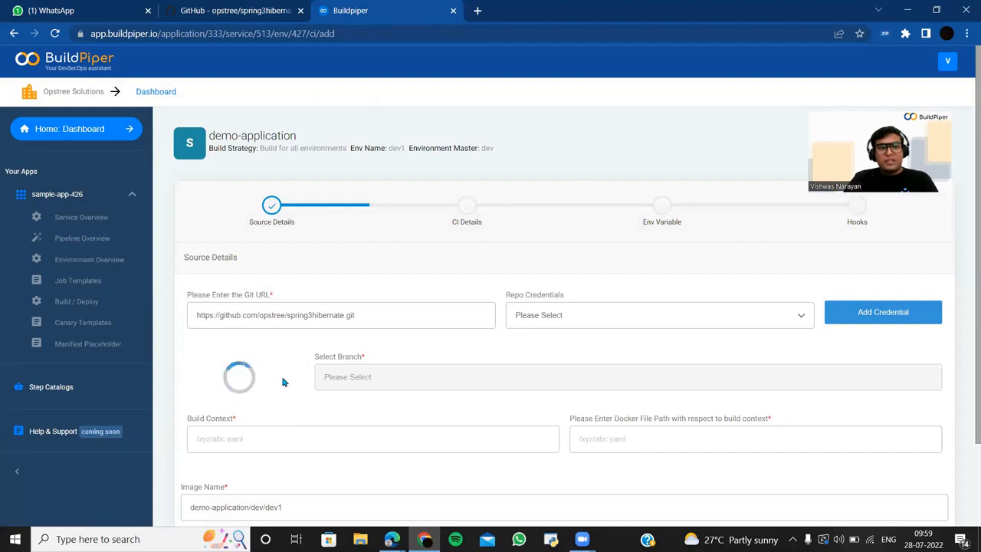
{"action": "left_click", "coordinate": [355, 388]}
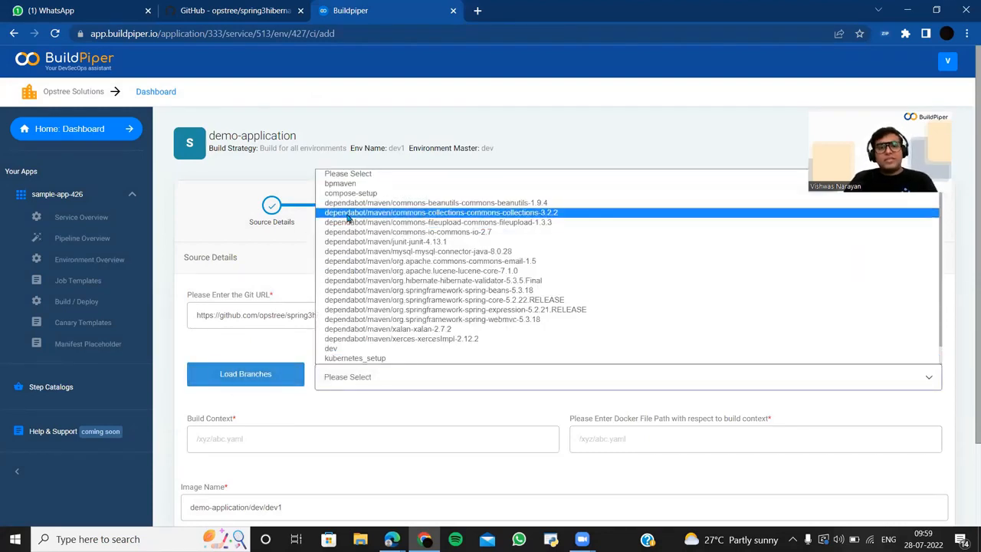
{"action": "left_click", "coordinate": [356, 350]}
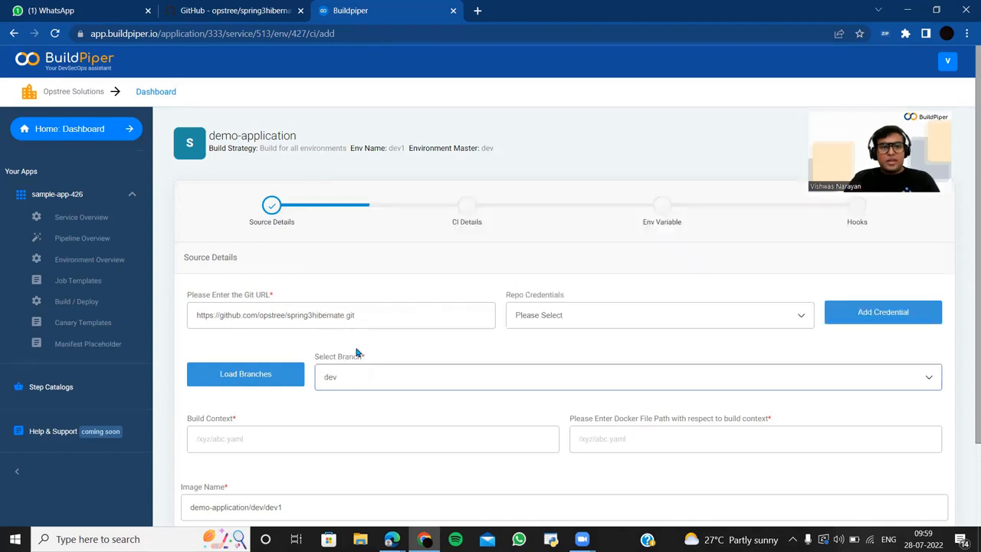
{"action": "scroll", "coordinate": [356, 352], "scroll_direction": "down", "scroll_amount": 2}
{"action": "left_click", "coordinate": [304, 356]}
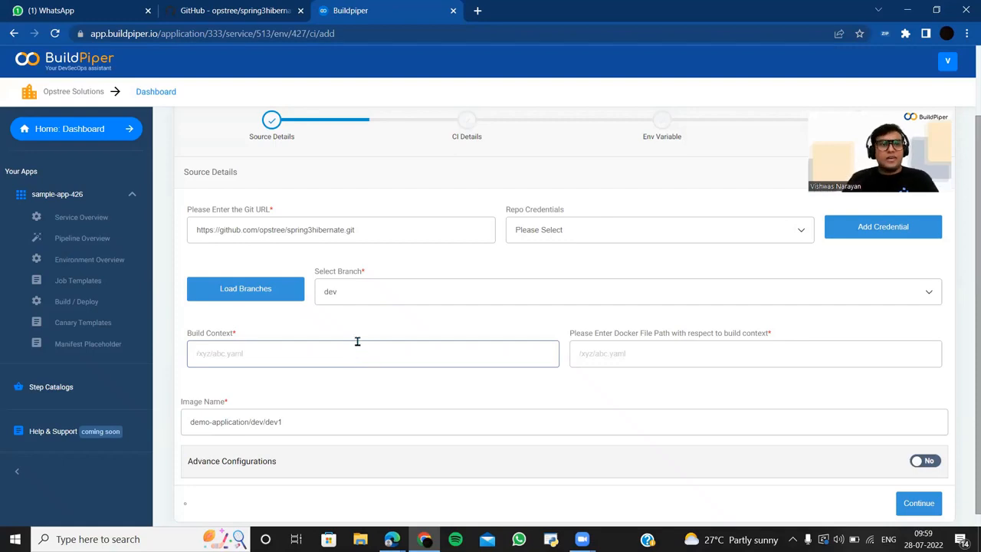
- After checking the repository on GitHub, set the Docker File Path to Dockerfile
{"action": "left_click", "coordinate": [238, 11]}
{"action": "scroll", "coordinate": [31, 357], "scroll_direction": "down", "scroll_amount": 4}
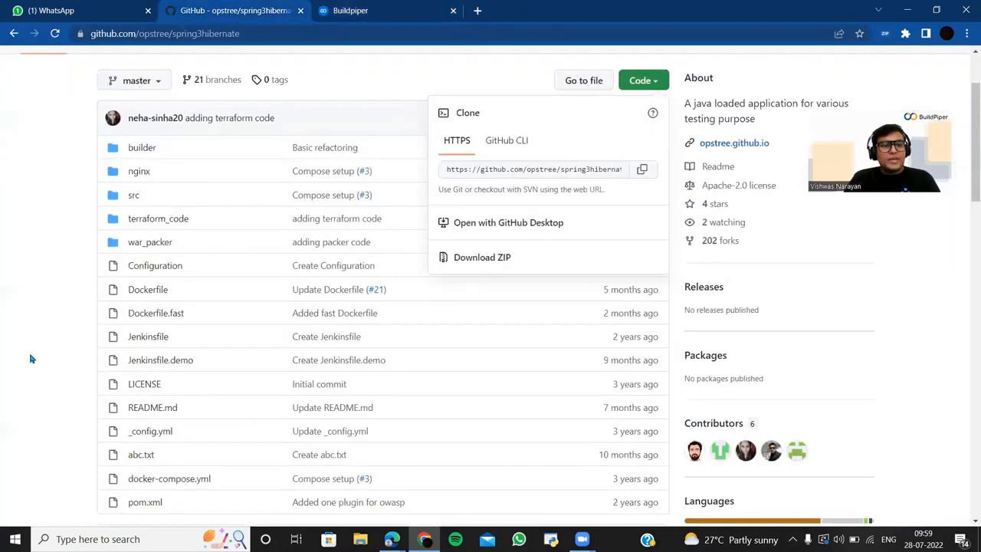
{"action": "left_click", "coordinate": [34, 345]}
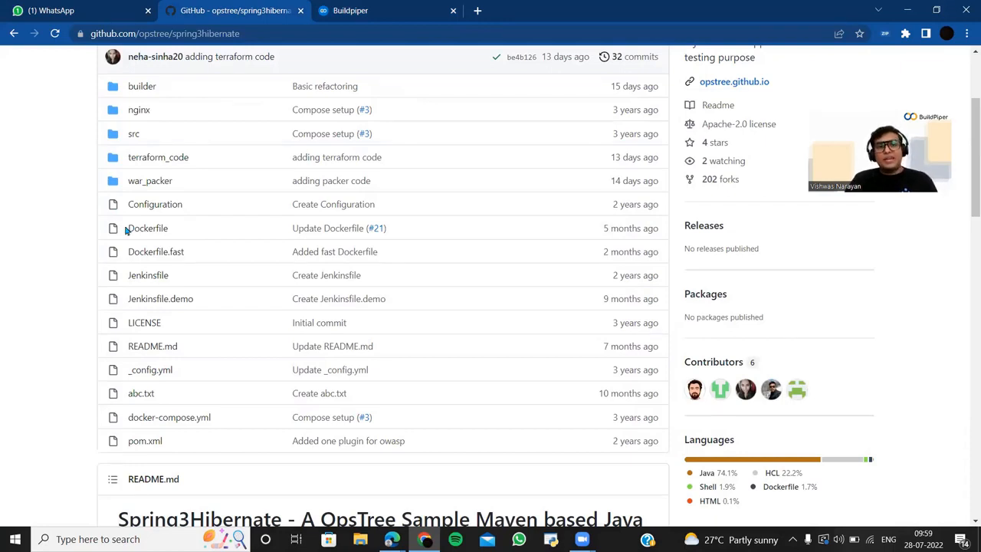
{"action": "left_click", "coordinate": [338, 12]}
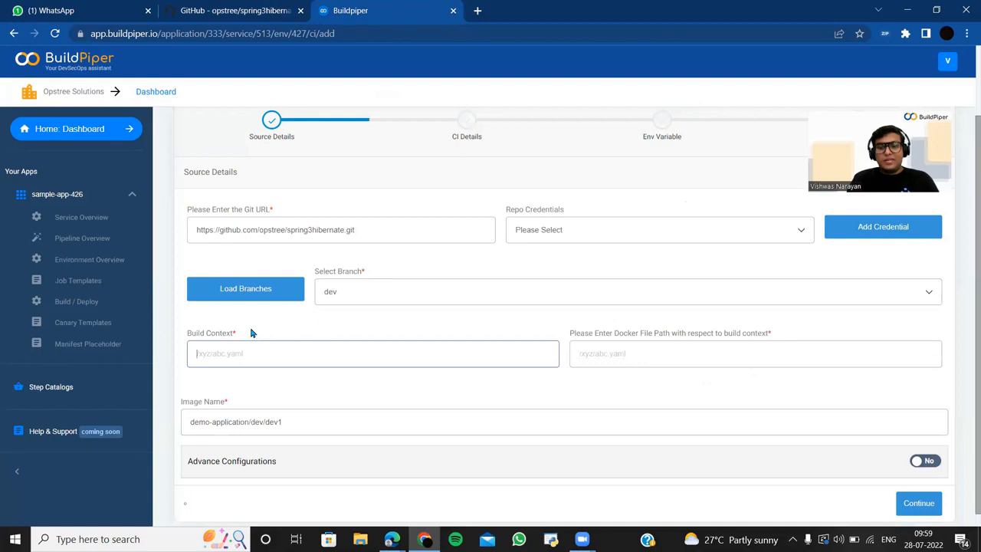
{"action": "left_click", "coordinate": [252, 333]}
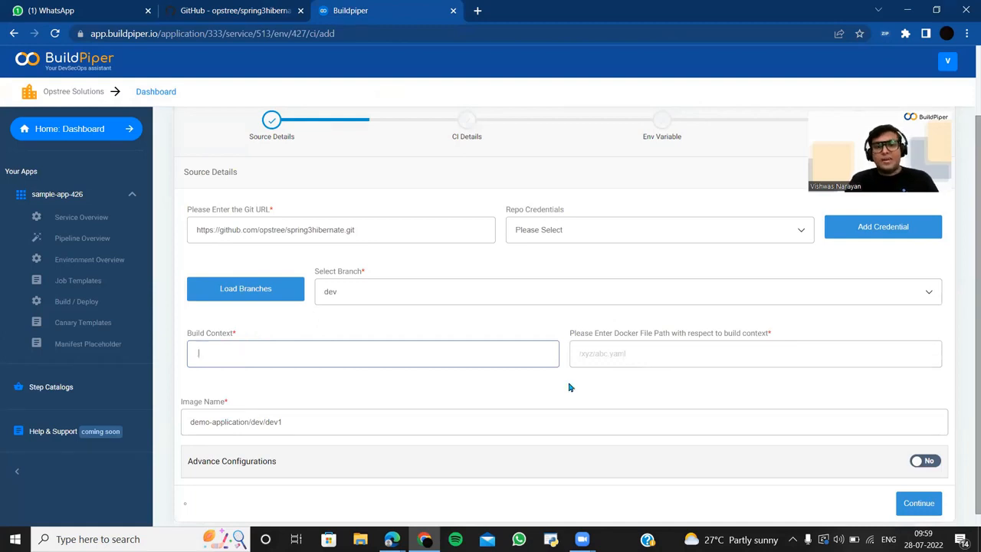
{"action": "left_click", "coordinate": [588, 356]}
{"action": "type", "text": "Dockerfile"}
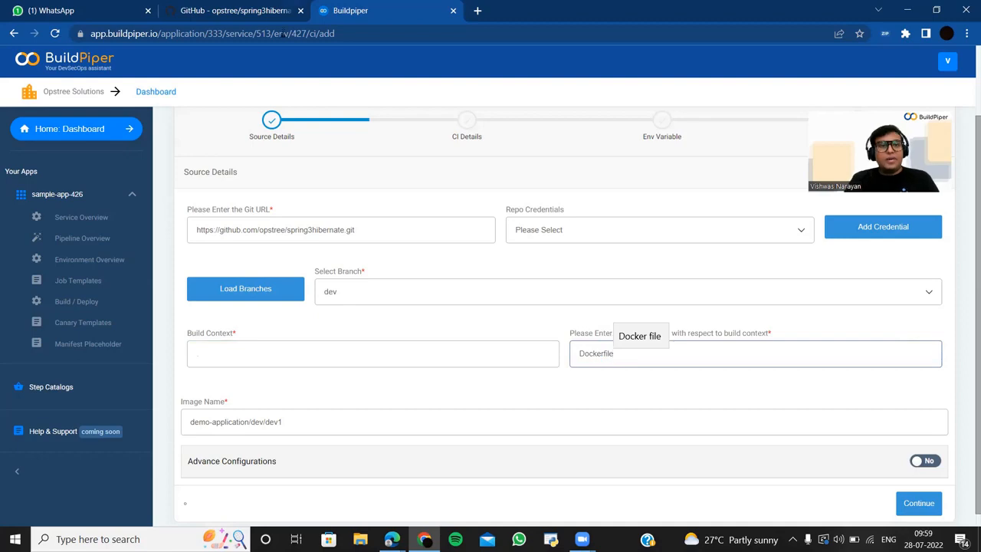
{"action": "left_click", "coordinate": [314, 281]}
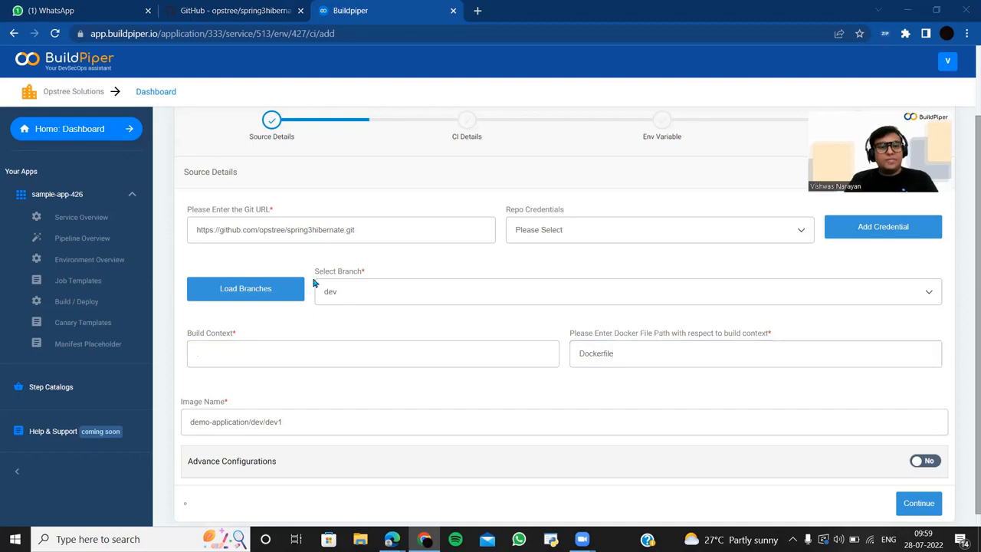
- Review the repository's file list on GitHub, then switch Advance Configurations to Yes
{"action": "left_click", "coordinate": [239, 17]}
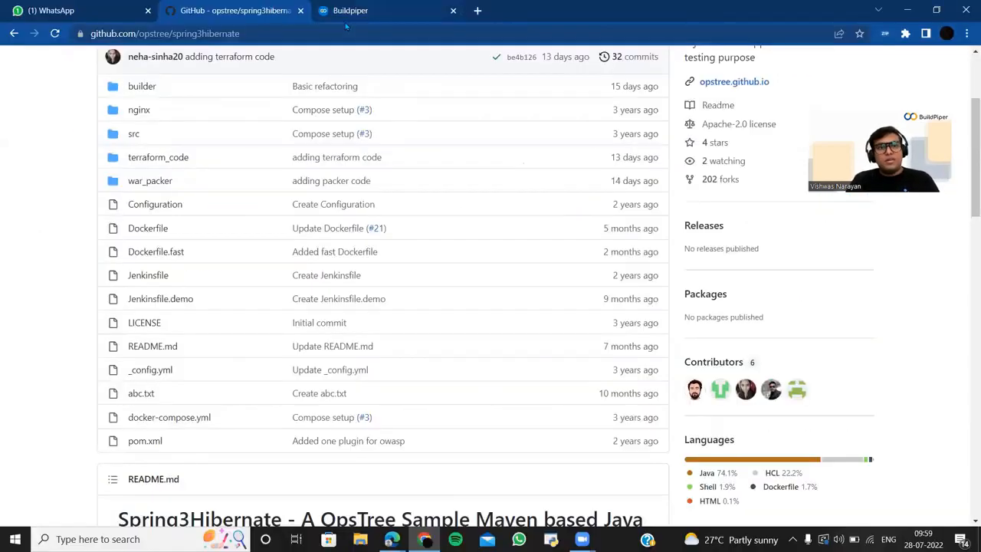
{"action": "left_click", "coordinate": [345, 22]}
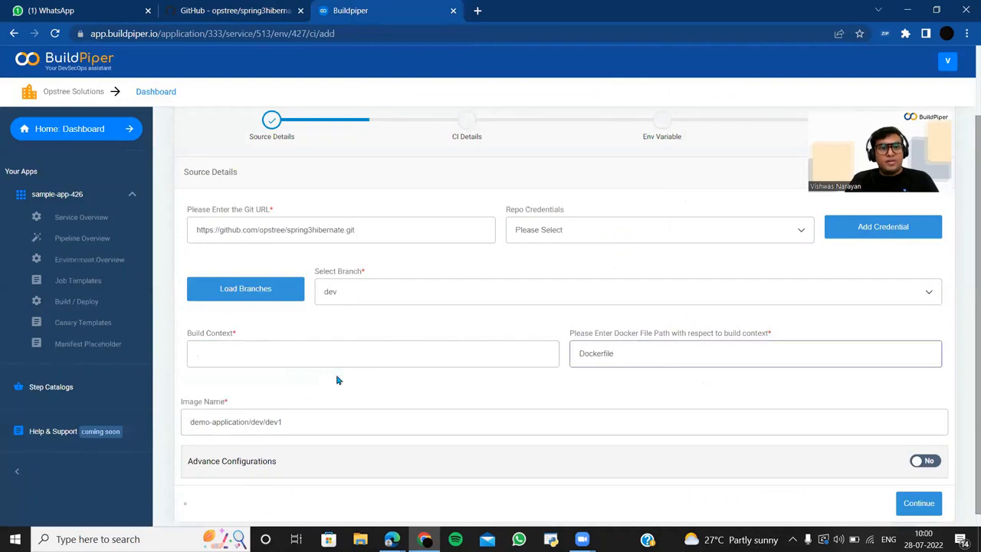
{"action": "left_click", "coordinate": [315, 355]}
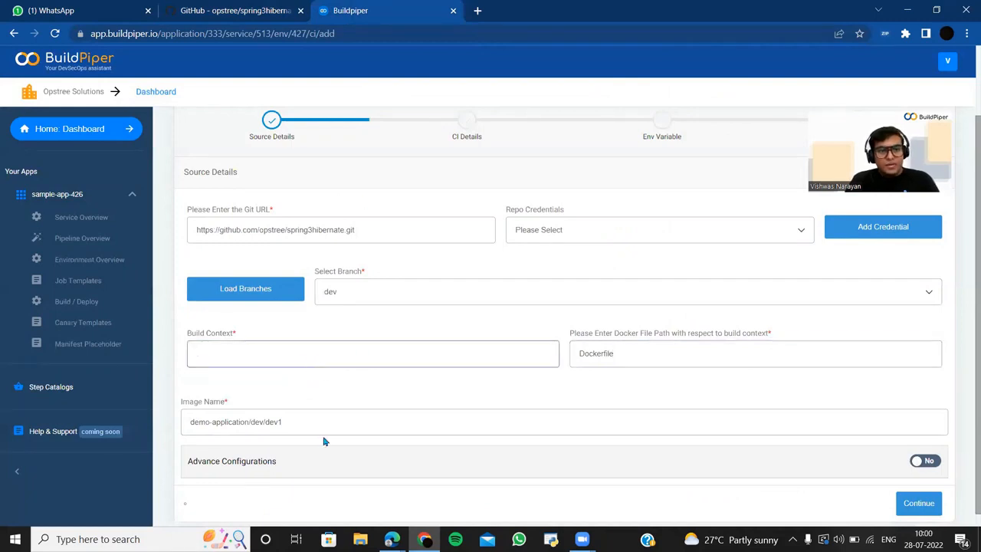
{"action": "scroll", "coordinate": [325, 433], "scroll_direction": "down", "scroll_amount": 1}
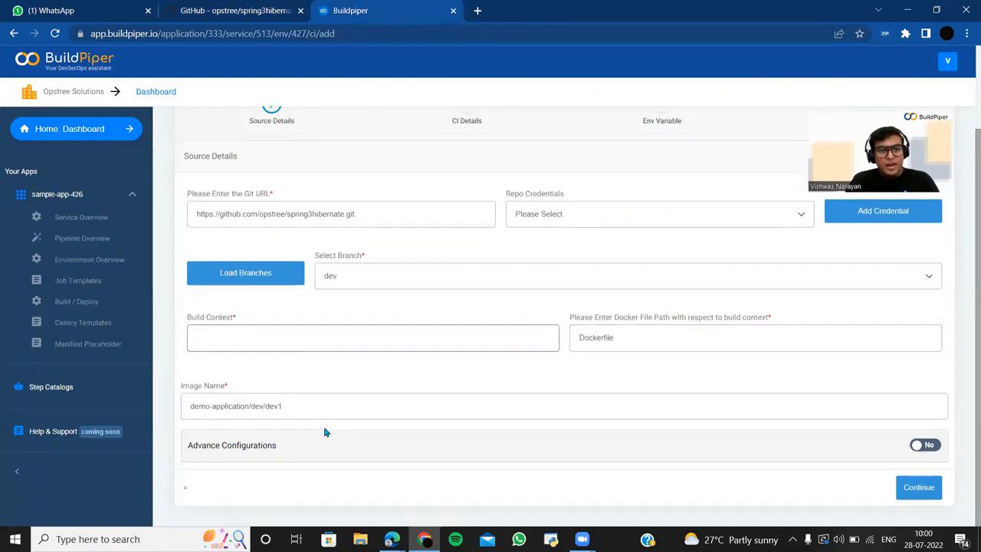
{"action": "left_click", "coordinate": [929, 448]}
{"action": "scroll", "coordinate": [807, 453], "scroll_direction": "down", "scroll_amount": 1}
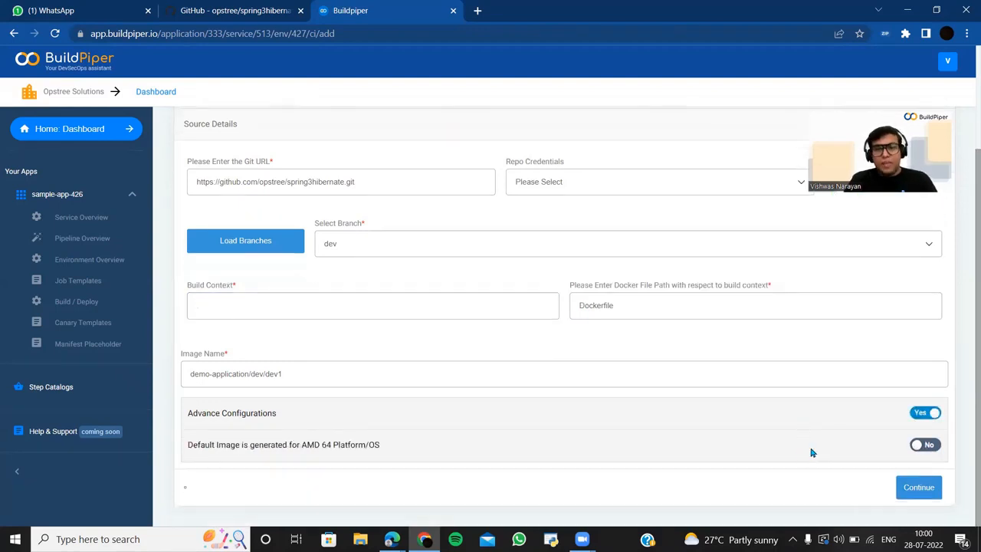
- Enable the AMD 64 platform option and select linux/amd64, linux/386, linux/ppc64le, then All platforms
{"action": "left_click", "coordinate": [934, 452]}
{"action": "scroll", "coordinate": [757, 445], "scroll_direction": "down", "scroll_amount": 3}
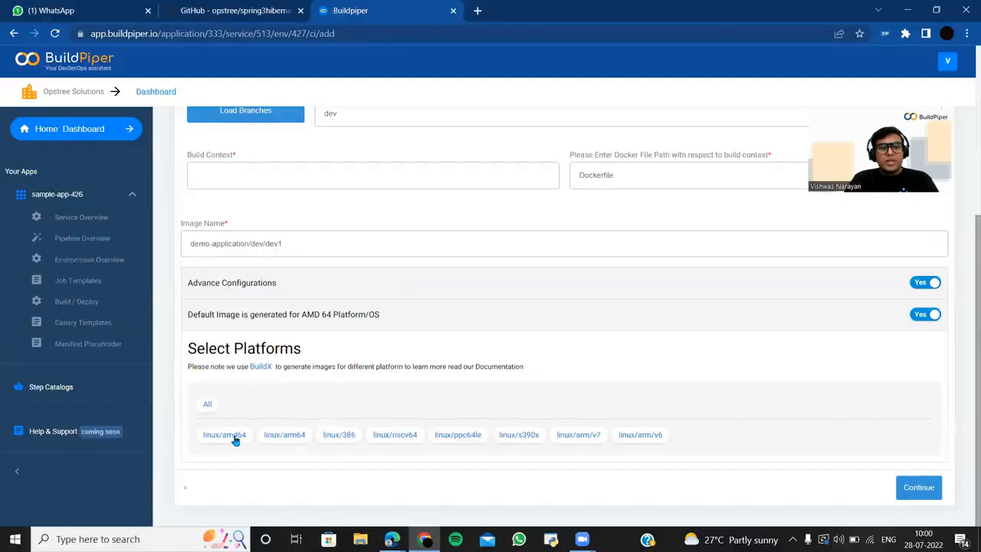
{"action": "left_click", "coordinate": [130, 430]}
{"action": "left_click", "coordinate": [491, 435]}
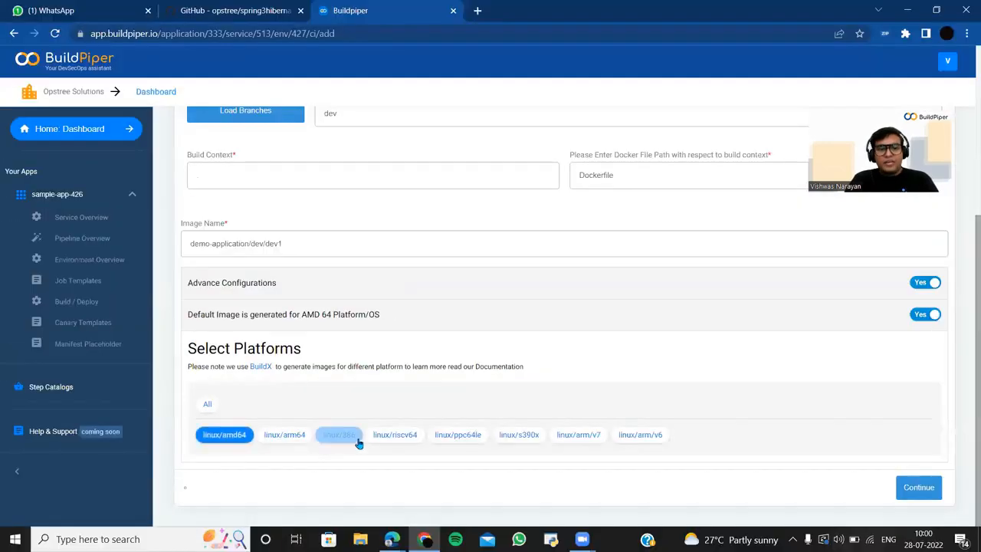
{"action": "left_click", "coordinate": [460, 436]}
{"action": "left_click", "coordinate": [207, 404]}
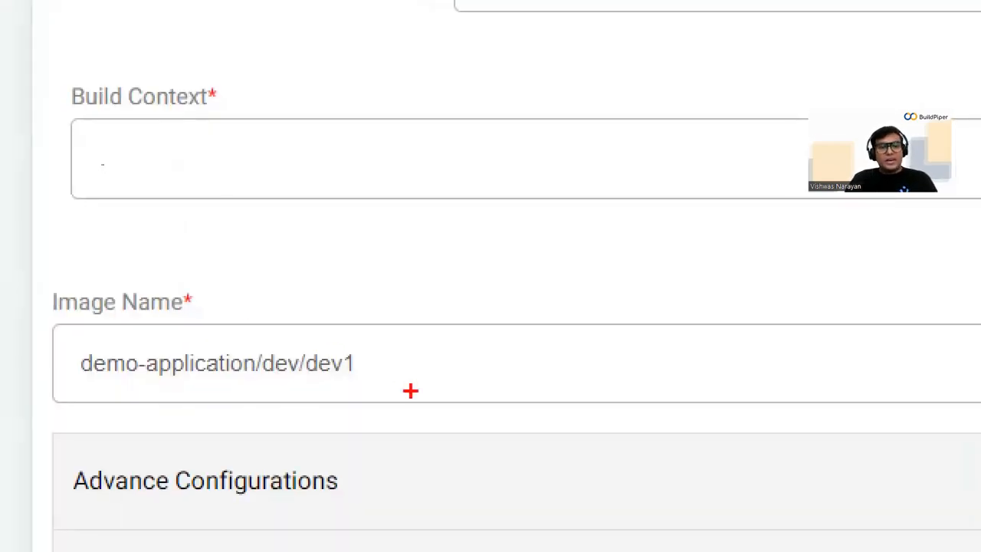
- Keep the image name demo-application/dev/dev1 after trying a :v1 tag, and continue to CI Details
{"action": "left_click_drag", "start_coordinate": [374, 360], "coordinate": [455, 318]}
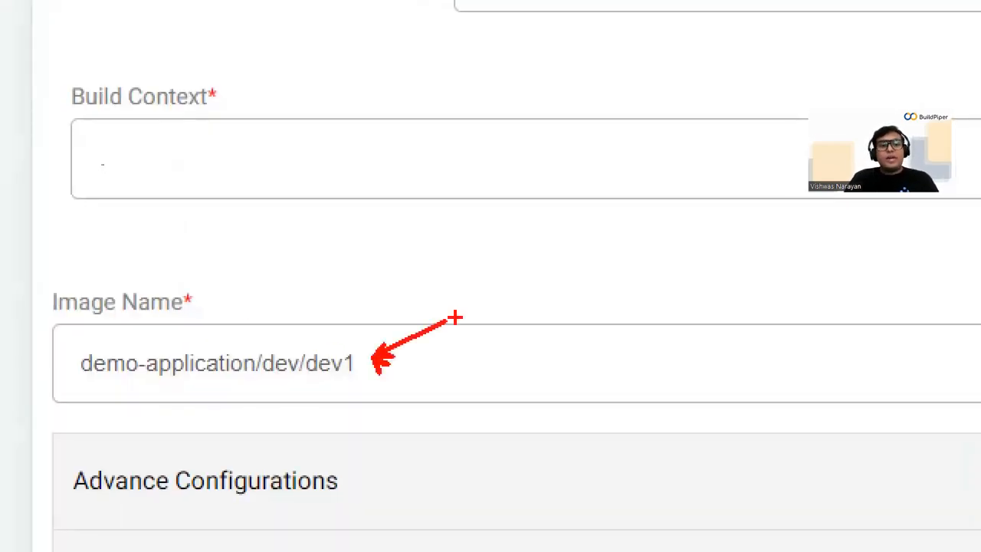
{"action": "key", "text": "Escape"}
{"action": "left_click", "coordinate": [301, 331]}
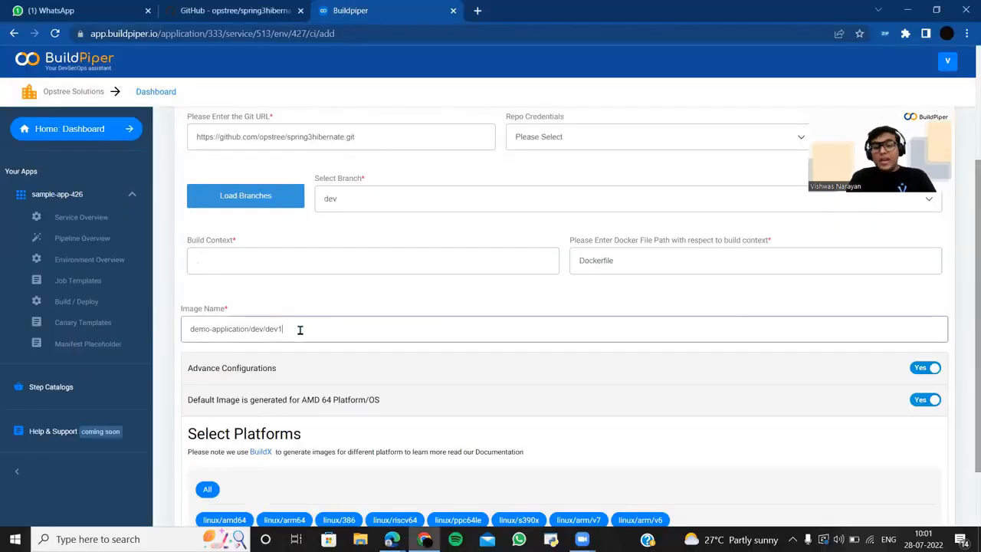
{"action": "type", "text": ":v1"}
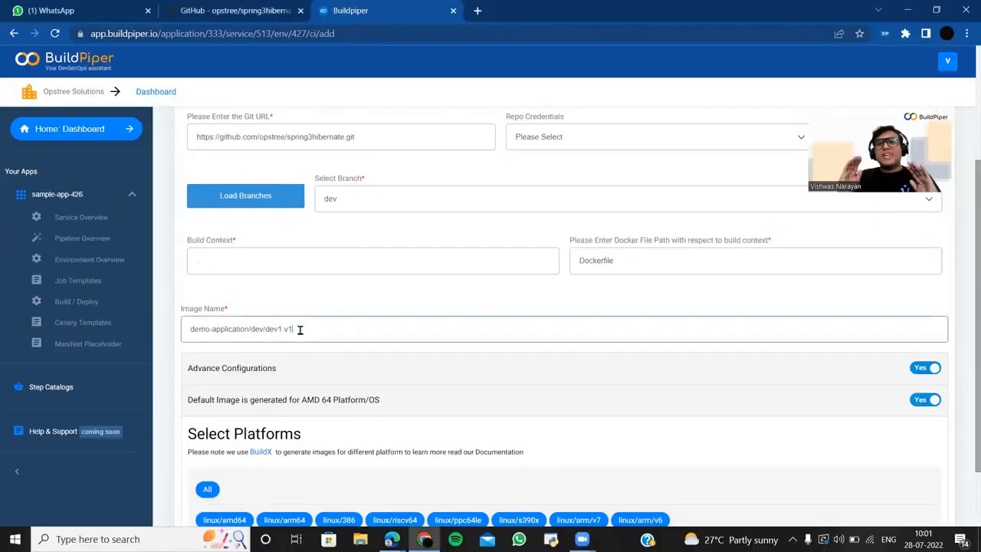
{"action": "key", "text": "BackSpace"}
{"action": "key", "text": "BackSpace"}
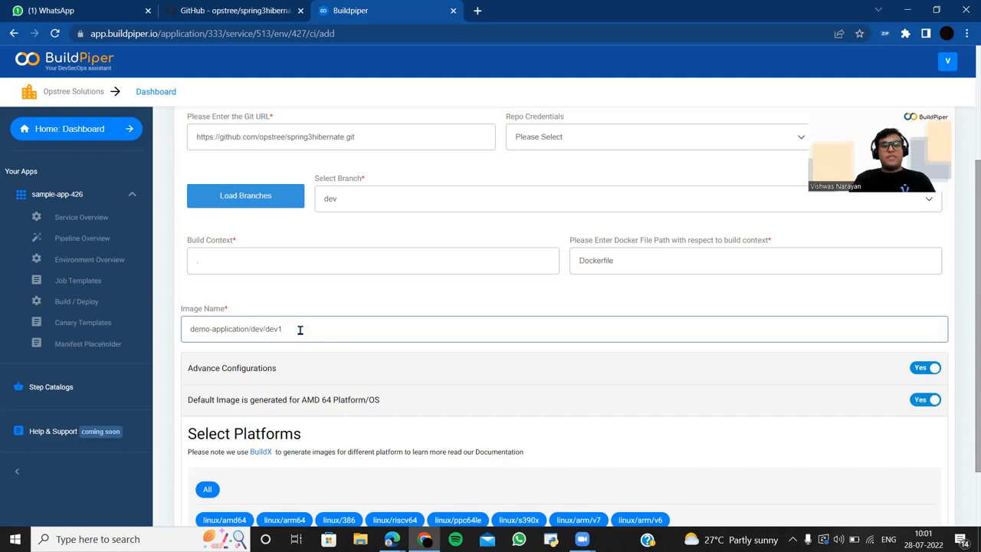
{"action": "scroll", "coordinate": [375, 312], "scroll_direction": "down", "scroll_amount": 2}
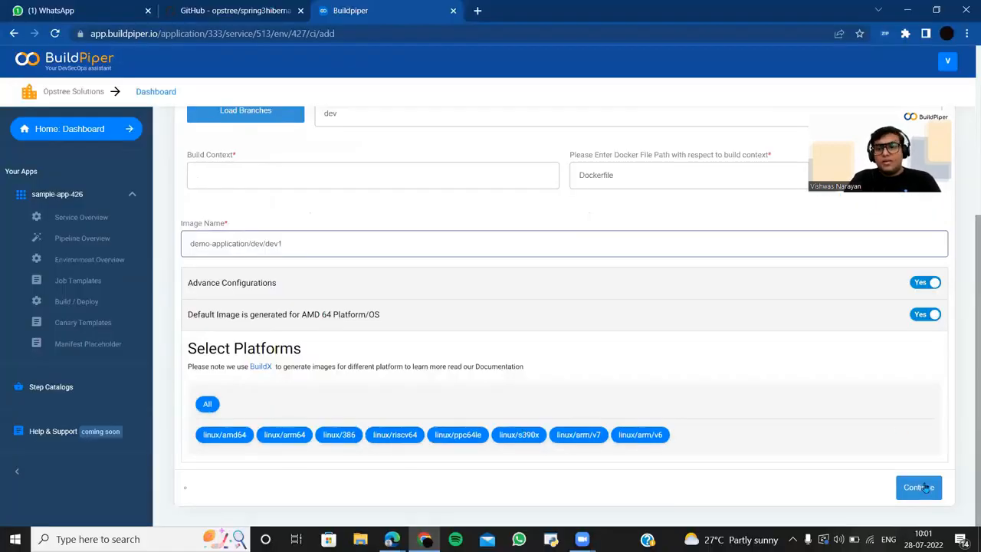
{"action": "left_click", "coordinate": [917, 488]}
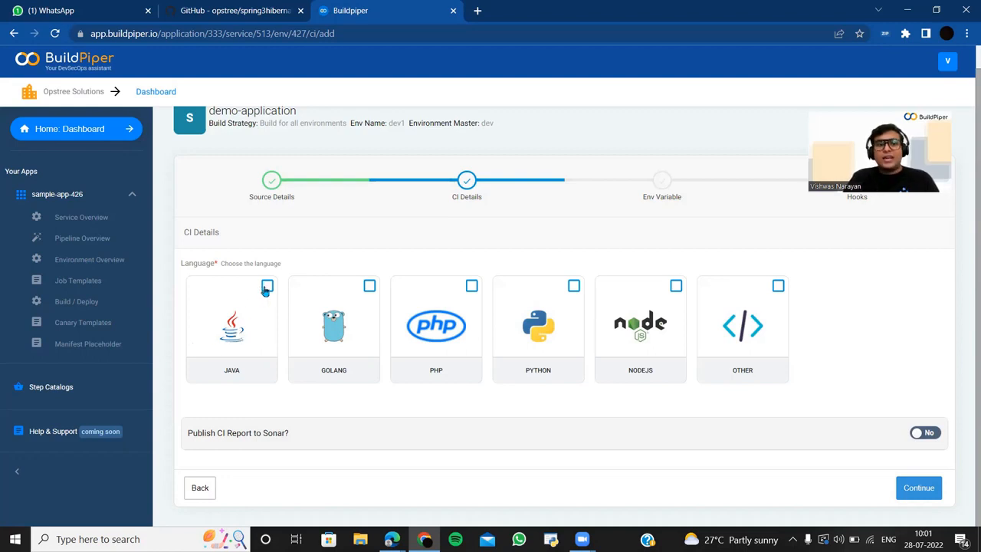
- Choose Java, set Publish CI Report to Sonar to Yes, and continue to Env Variables
{"action": "left_click", "coordinate": [266, 288]}
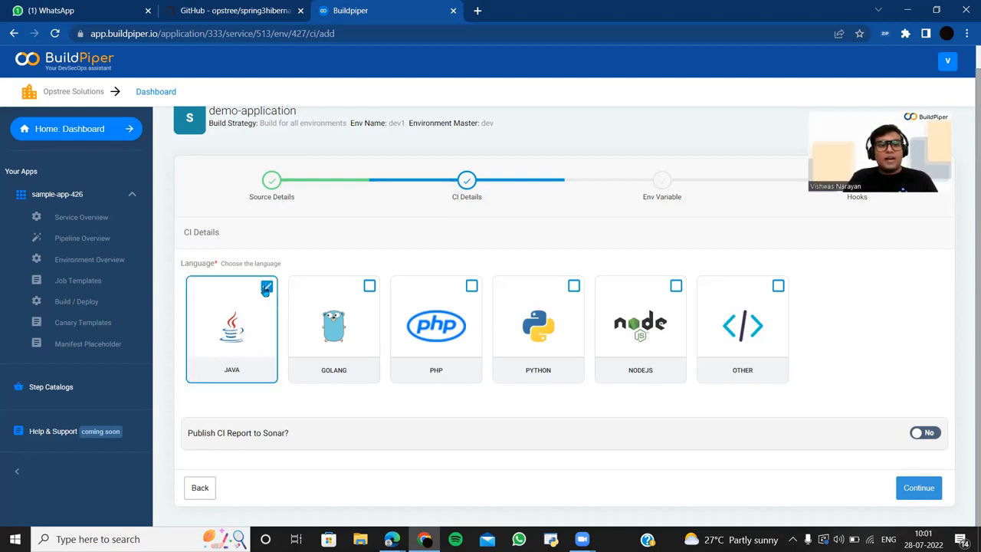
{"action": "left_click", "coordinate": [932, 434]}
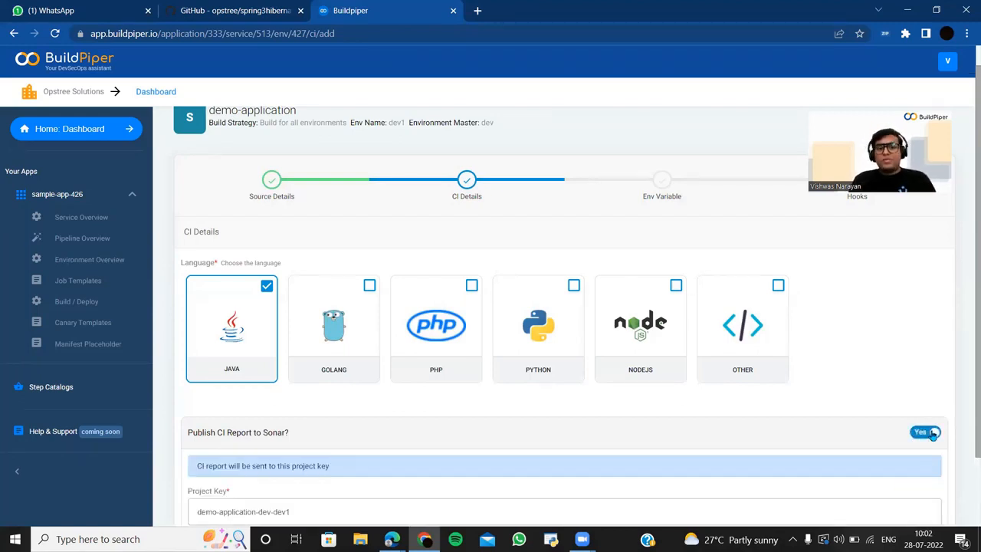
{"action": "scroll", "coordinate": [664, 420], "scroll_direction": "down", "scroll_amount": 2}
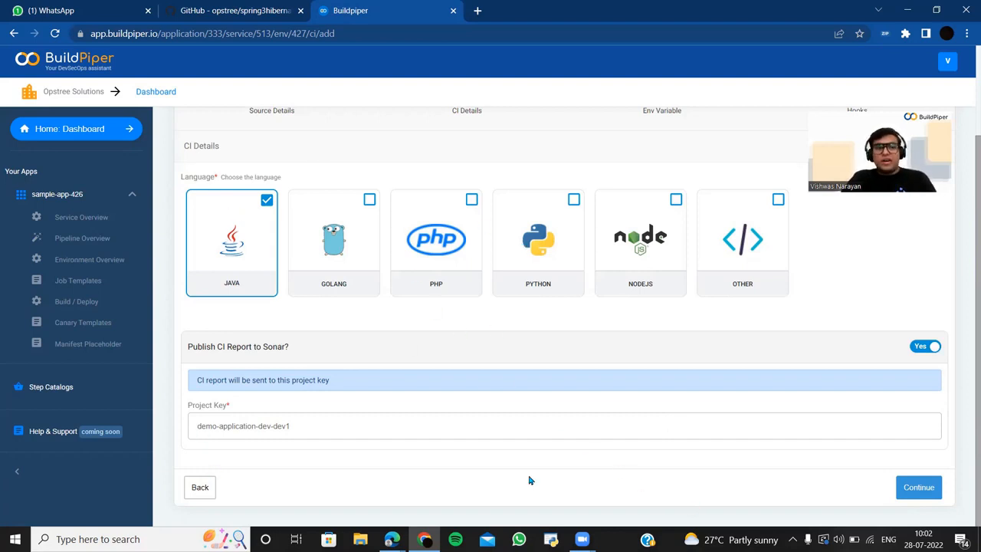
{"action": "left_click", "coordinate": [924, 493]}
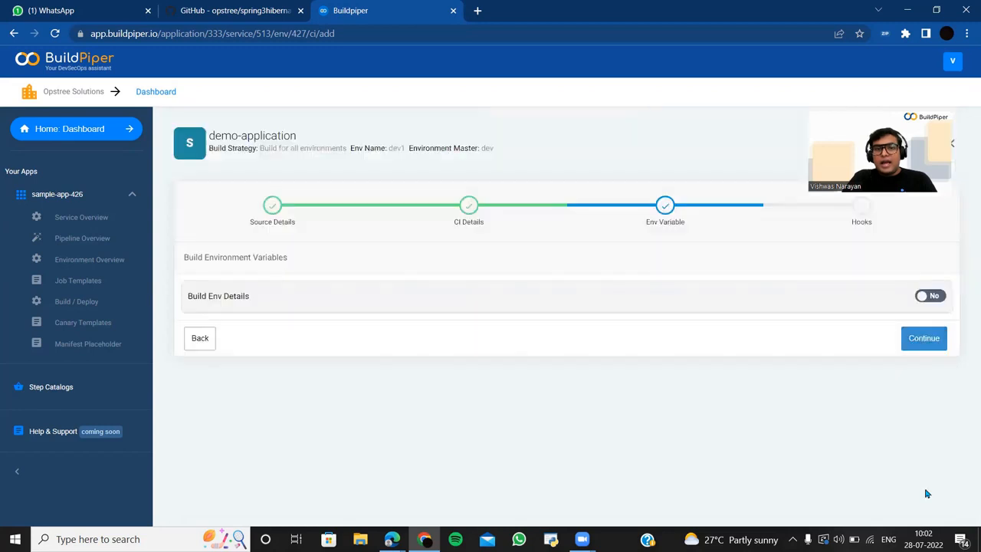
- Leave Build Env Details off with no variables, then submit the build setup without hooks
{"action": "left_click", "coordinate": [931, 297]}
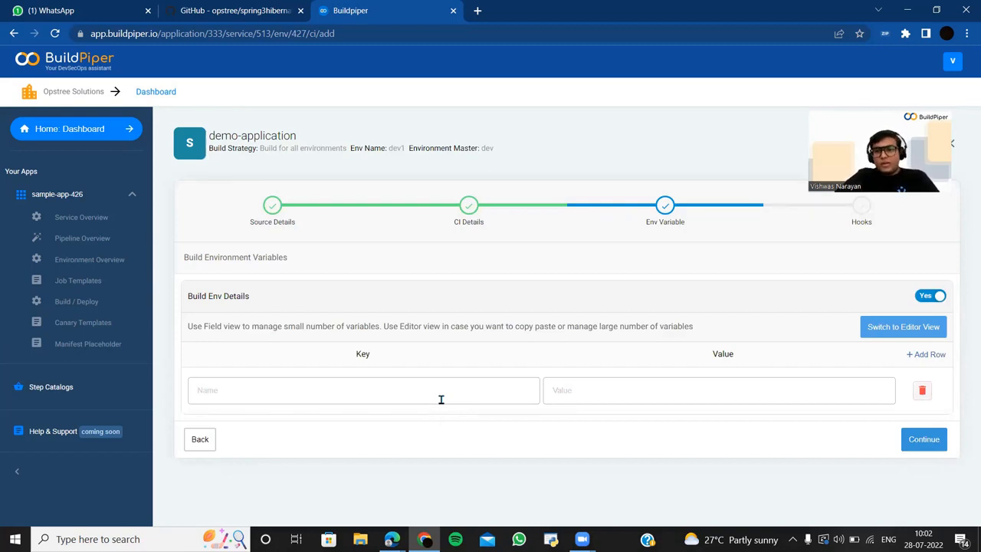
{"action": "left_click", "coordinate": [904, 329]}
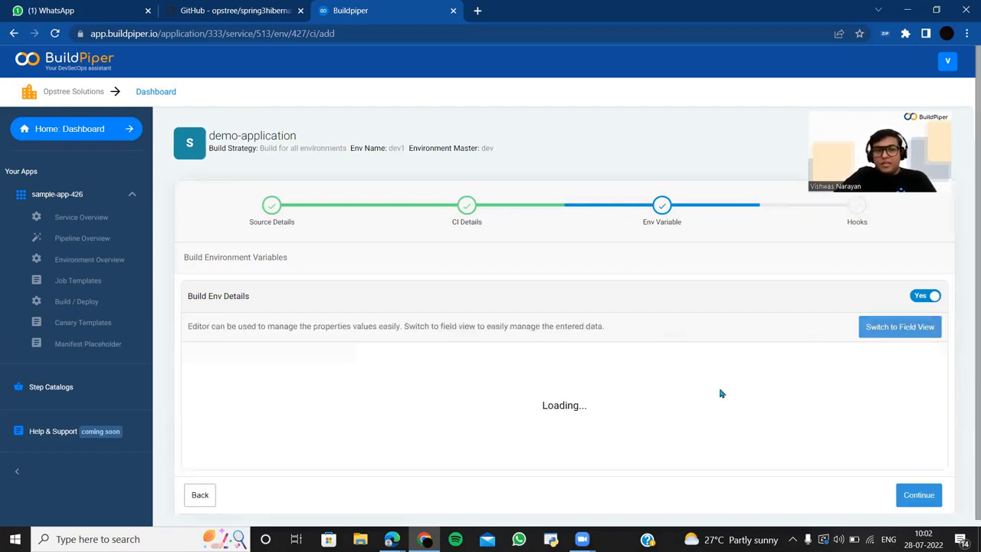
{"action": "scroll", "coordinate": [721, 393], "scroll_direction": "down", "scroll_amount": 1}
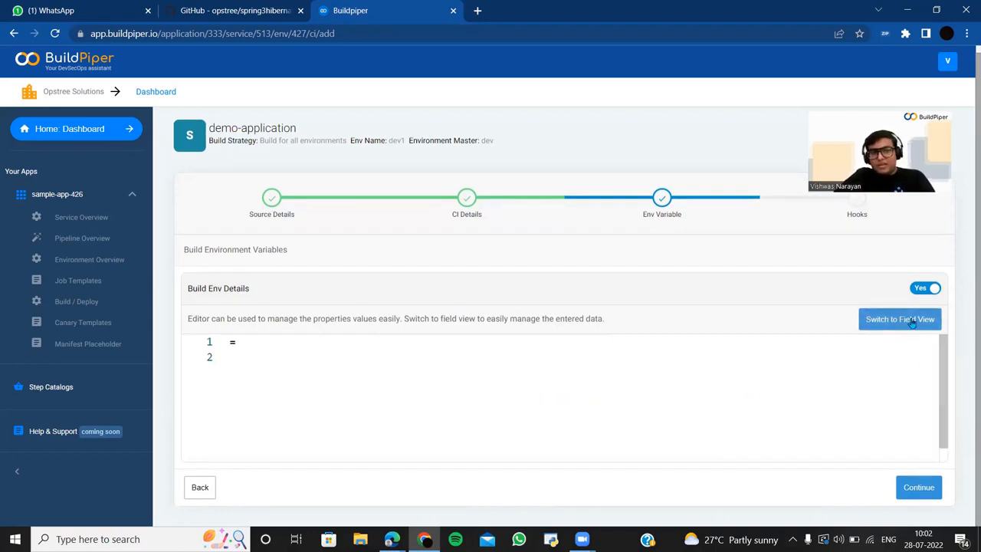
{"action": "left_click", "coordinate": [913, 322]}
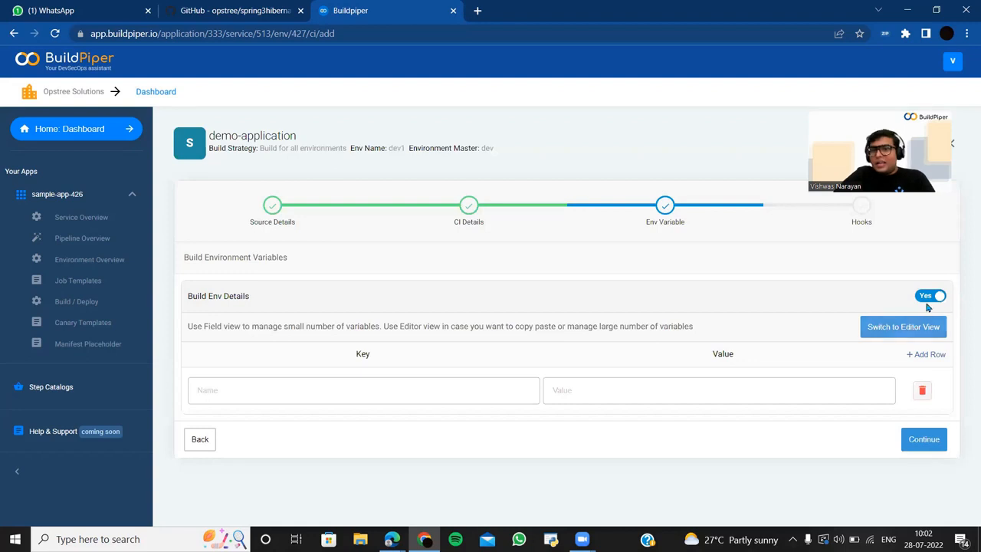
{"action": "left_click", "coordinate": [927, 298]}
{"action": "left_click", "coordinate": [924, 340]}
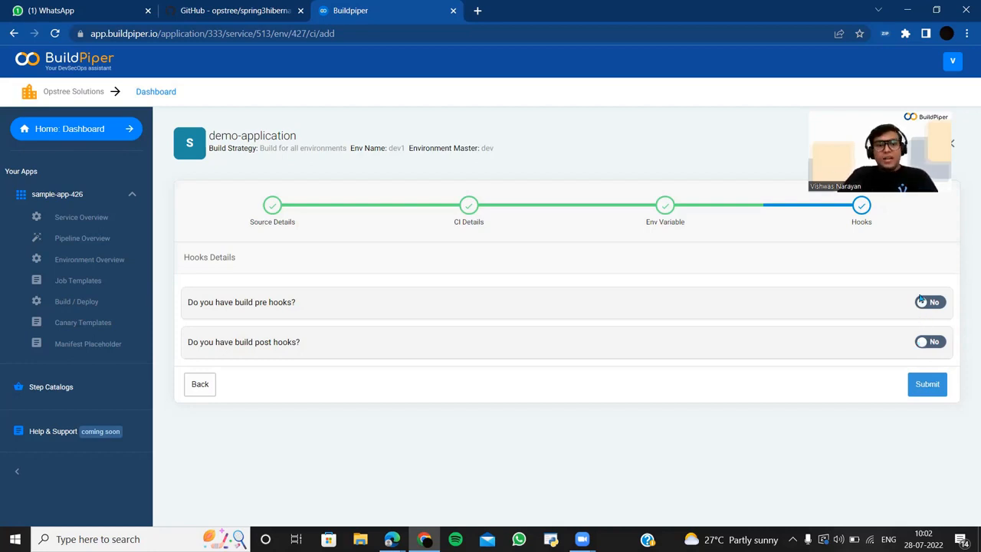
{"action": "left_click", "coordinate": [925, 386]}
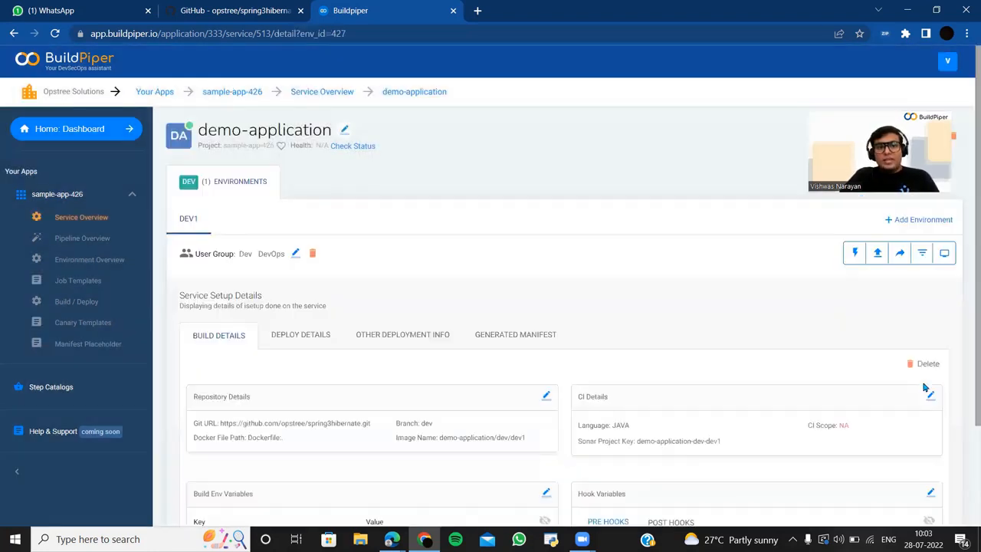
- Scroll through demo-application's build details showing spring3hibernate on branch dev with Java CI
{"action": "scroll", "coordinate": [925, 387], "scroll_direction": "down", "scroll_amount": 1}
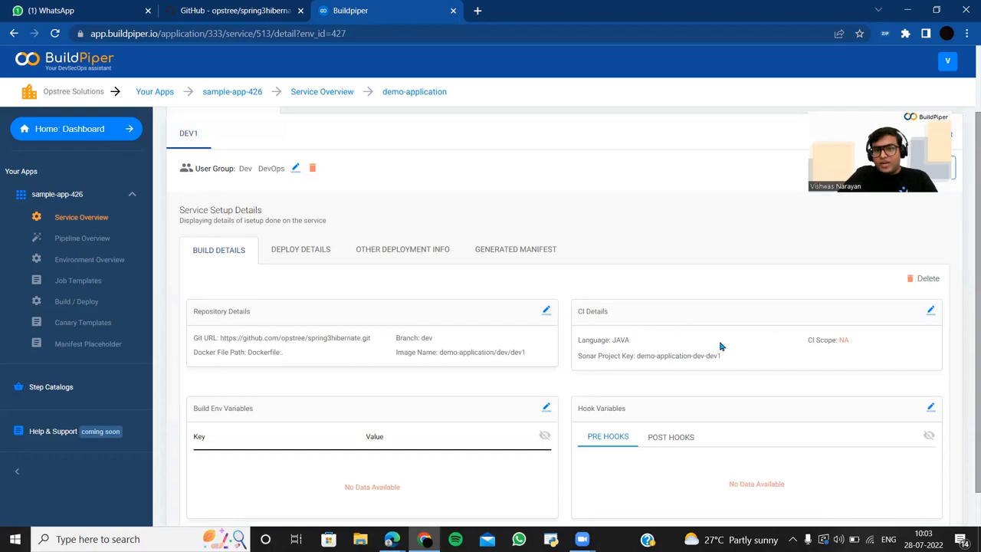
{"action": "scroll", "coordinate": [705, 335], "scroll_direction": "up", "scroll_amount": 2}
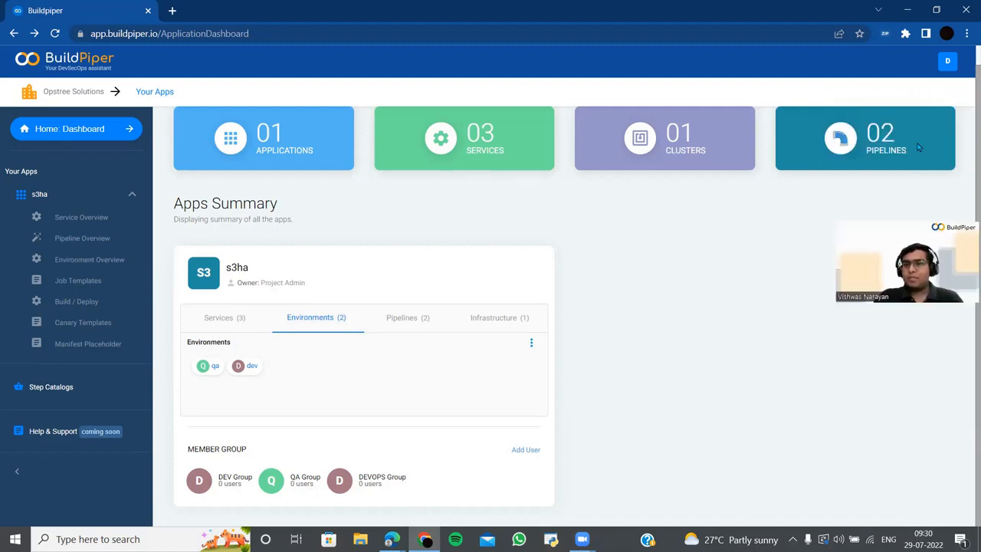
- Point out the s3ha dashboard counts: two pipelines, one cluster and three services
{"action": "left_click_drag", "start_coordinate": [917, 146], "coordinate": [825, 142]}
{"action": "left_click", "coordinate": [760, 225]}
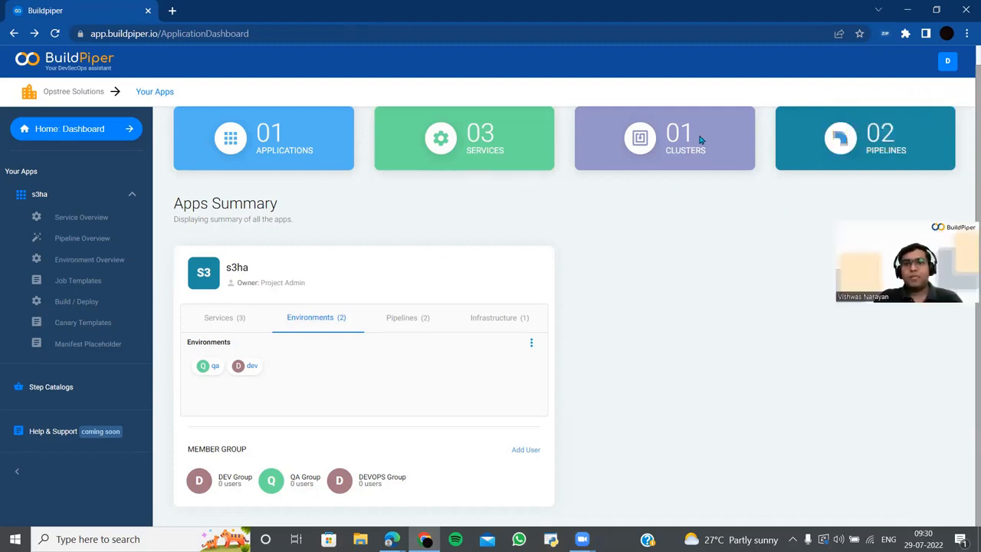
{"action": "left_click_drag", "start_coordinate": [703, 140], "coordinate": [669, 140]}
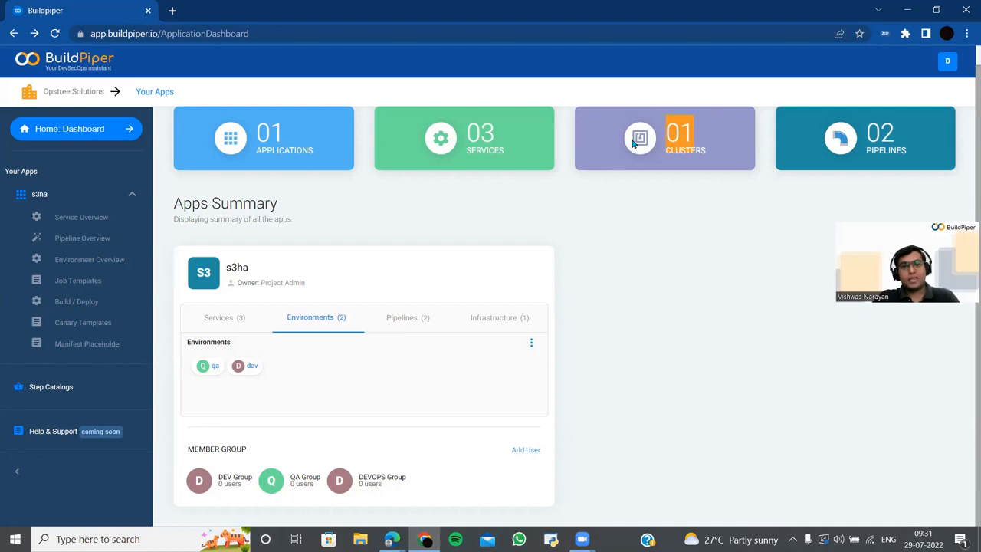
{"action": "left_click_drag", "start_coordinate": [503, 136], "coordinate": [473, 132]}
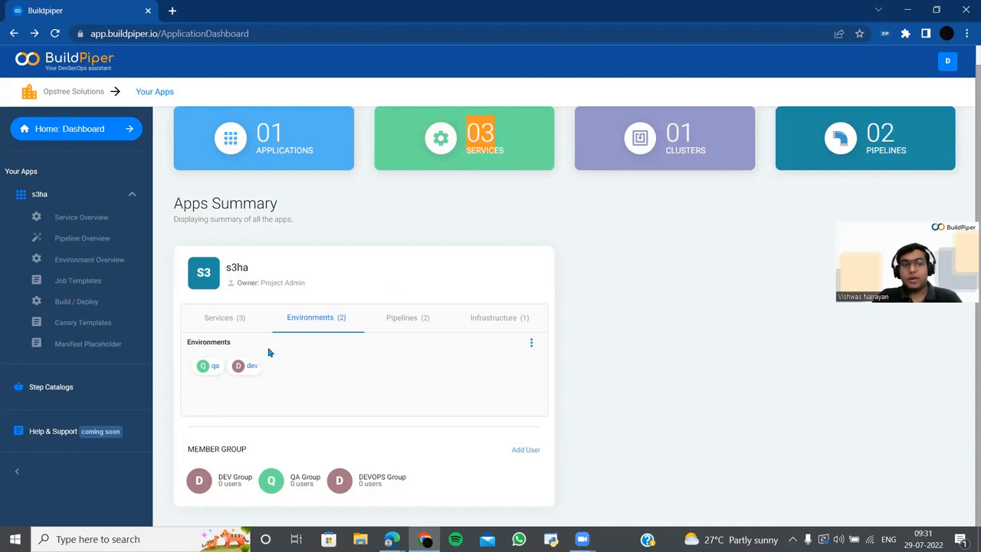
- List the three services under s3ha and open the s3ha service overview
{"action": "left_click", "coordinate": [218, 317]}
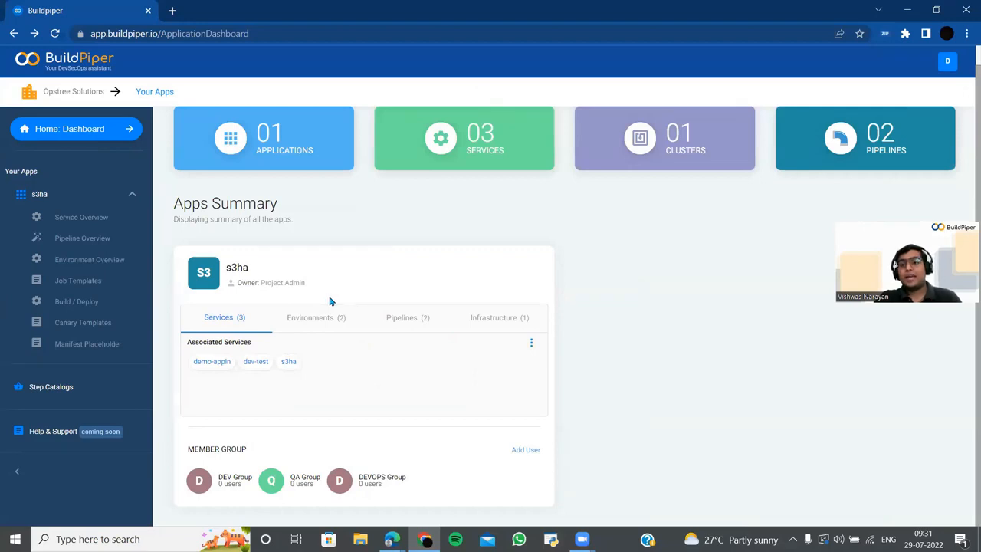
{"action": "scroll", "coordinate": [291, 184], "scroll_direction": "up", "scroll_amount": 1}
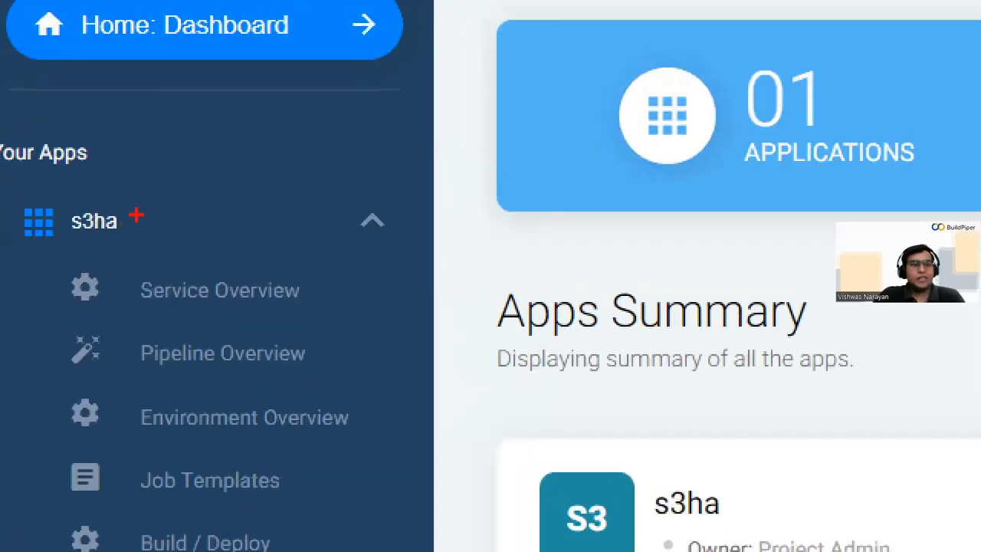
{"action": "mouse_move", "coordinate": [137, 216]}
{"action": "left_mouse_down"}
{"action": "mouse_move", "coordinate": [598, 146]}
{"action": "mouse_move", "coordinate": [591, 136]}
{"action": "mouse_move", "coordinate": [606, 134]}
{"action": "left_mouse_up"}
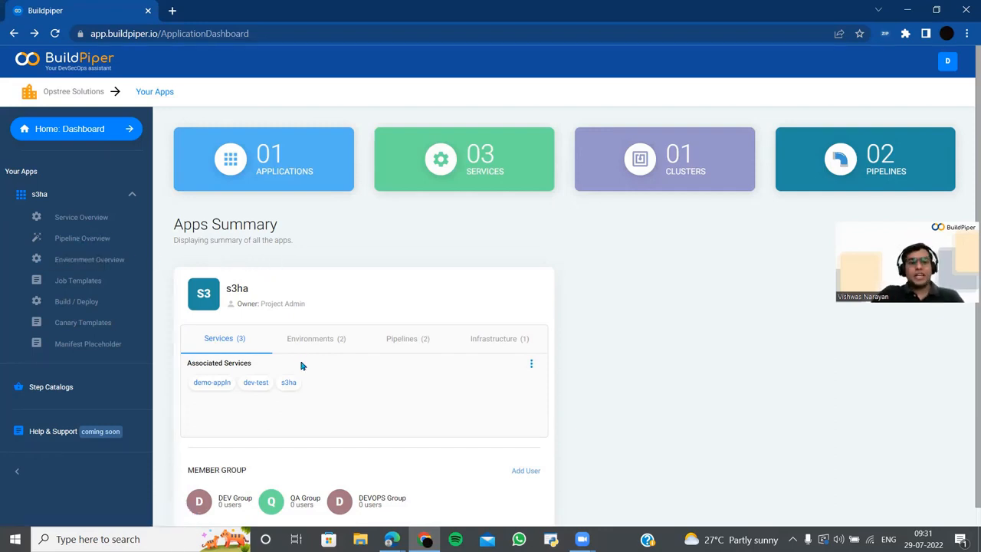
{"action": "left_click", "coordinate": [288, 383]}
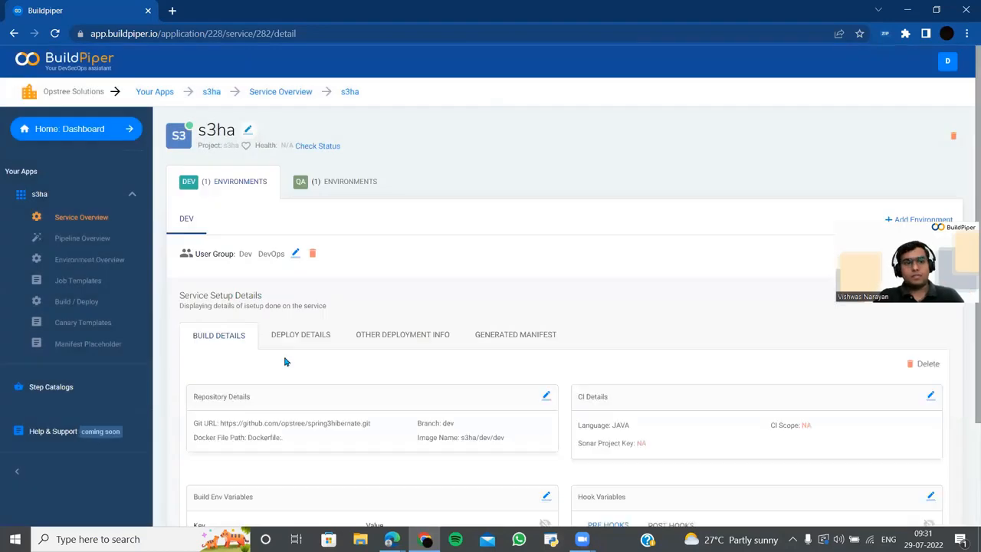
- Open Trigger A New Build for s3ha's DEV environment, with Build #3 as last success
{"action": "scroll", "coordinate": [283, 361], "scroll_direction": "down", "scroll_amount": 1}
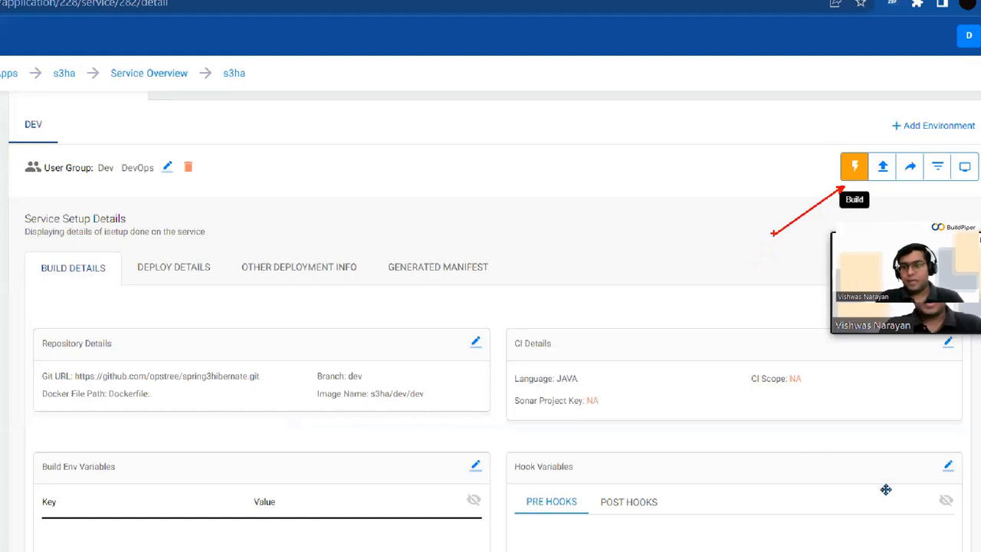
{"action": "left_click_drag", "start_coordinate": [886, 269], "coordinate": [887, 490]}
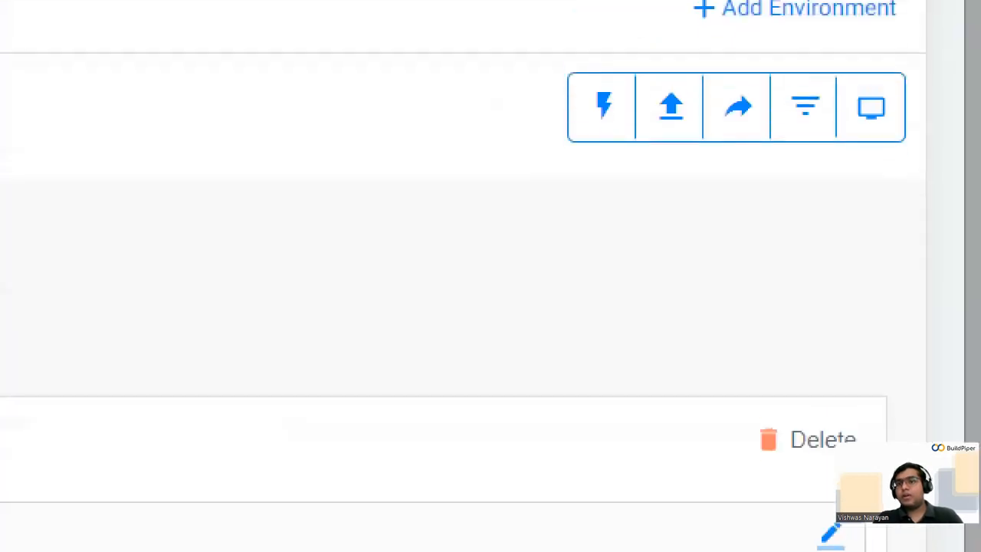
{"action": "left_click", "coordinate": [785, 251]}
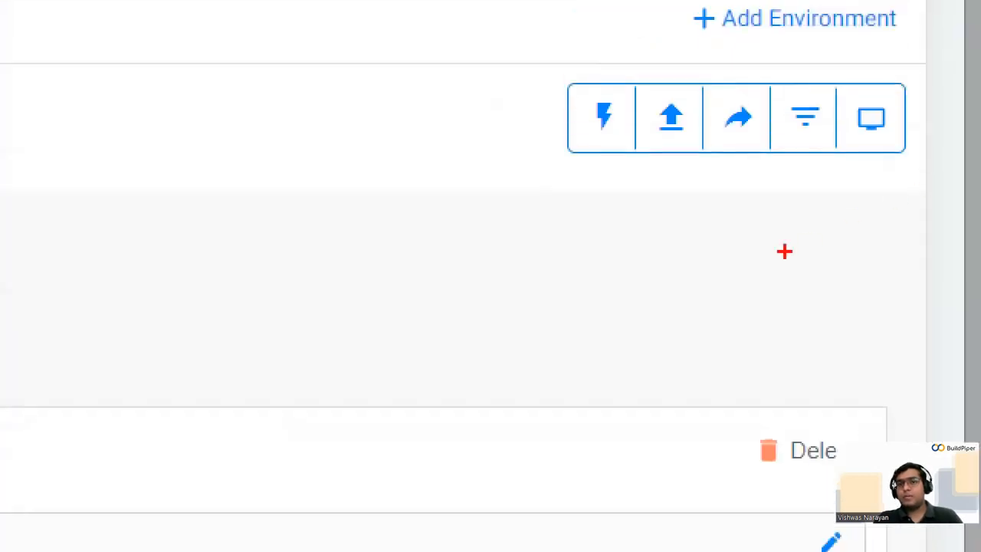
{"action": "left_click_drag", "start_coordinate": [587, 155], "coordinate": [587, 230]}
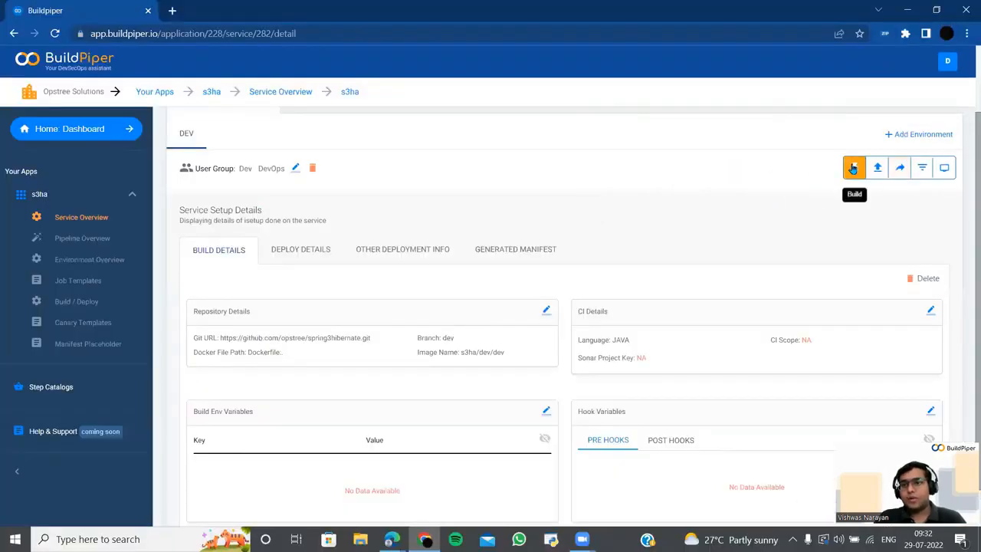
{"action": "left_click", "coordinate": [602, 118]}
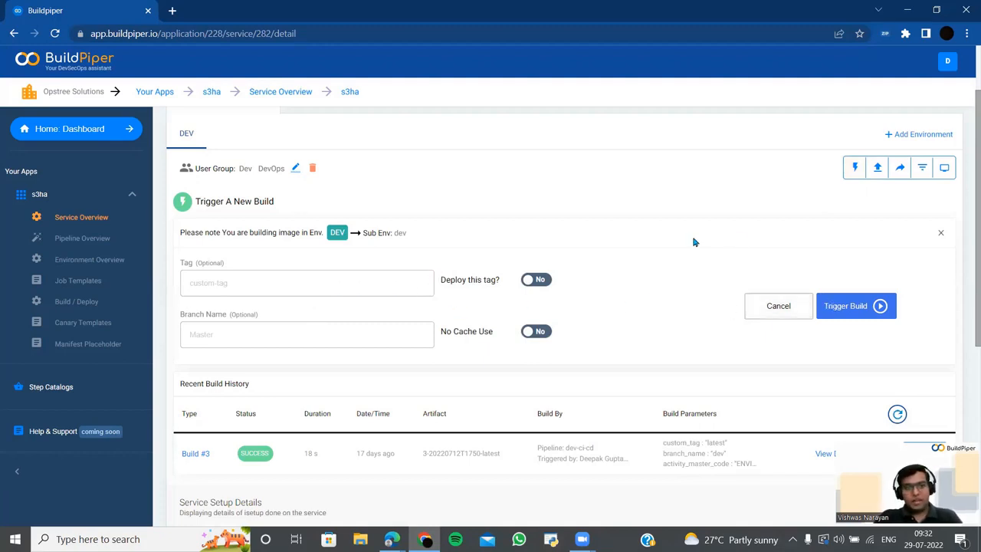
- Trigger a new build of s3ha in DEV, creating Build #4
{"action": "left_click", "coordinate": [851, 309]}
{"action": "scroll", "coordinate": [835, 303], "scroll_direction": "down", "scroll_amount": 2}
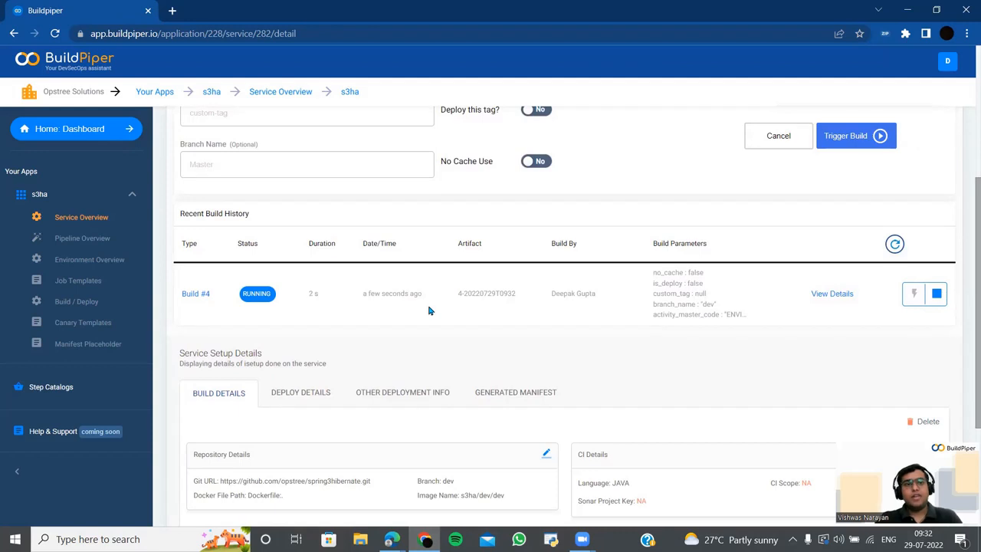
{"action": "scroll", "coordinate": [429, 311], "scroll_direction": "up", "scroll_amount": 1}
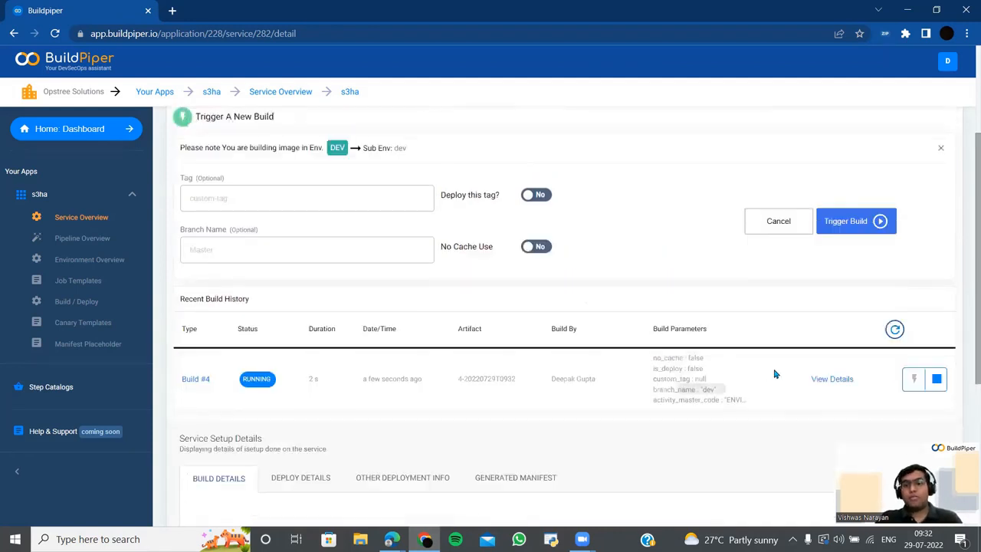
- Show Build #4's step progress and open its logs in a new tab, then return to the overview
{"action": "left_click", "coordinate": [817, 383]}
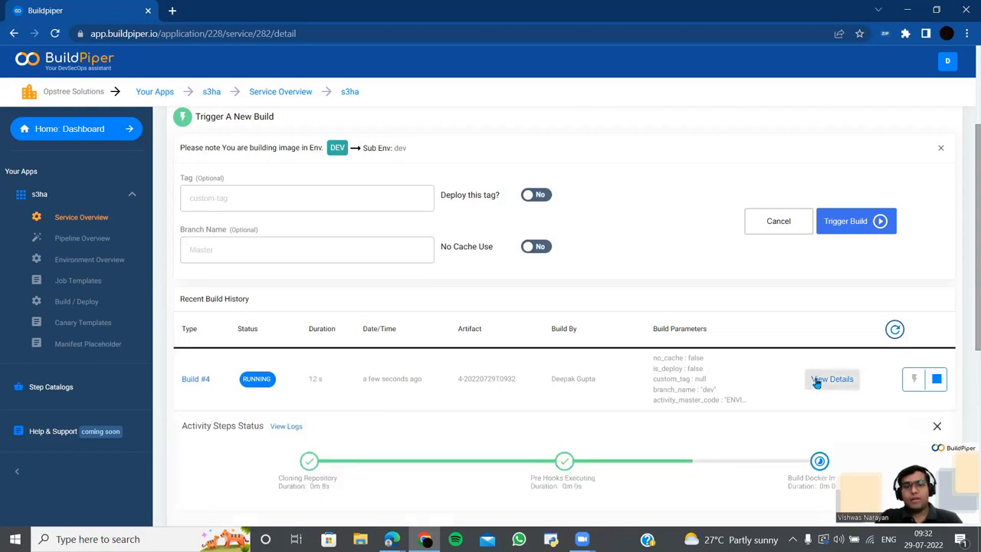
{"action": "scroll", "coordinate": [815, 383], "scroll_direction": "down", "scroll_amount": 2}
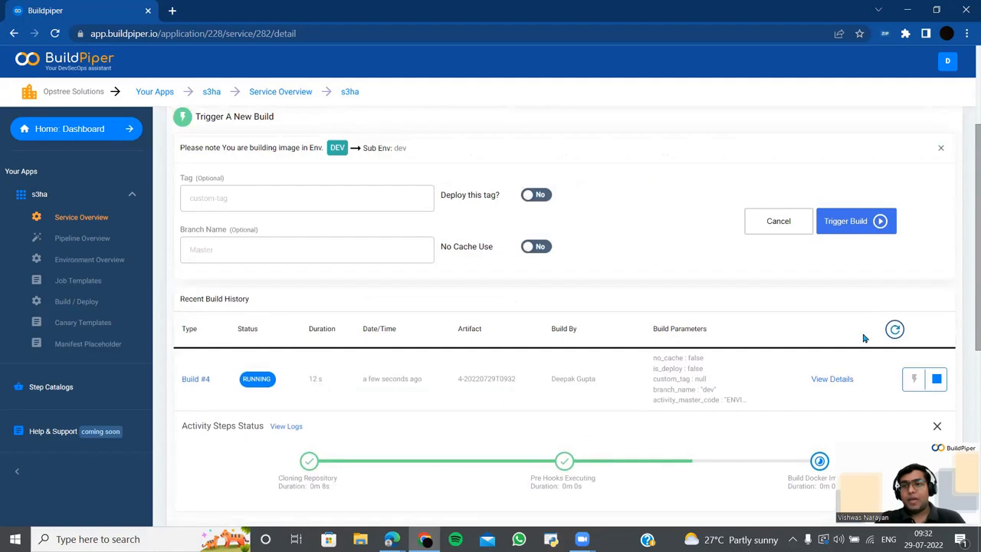
{"action": "scroll", "coordinate": [851, 341], "scroll_direction": "down", "scroll_amount": 1}
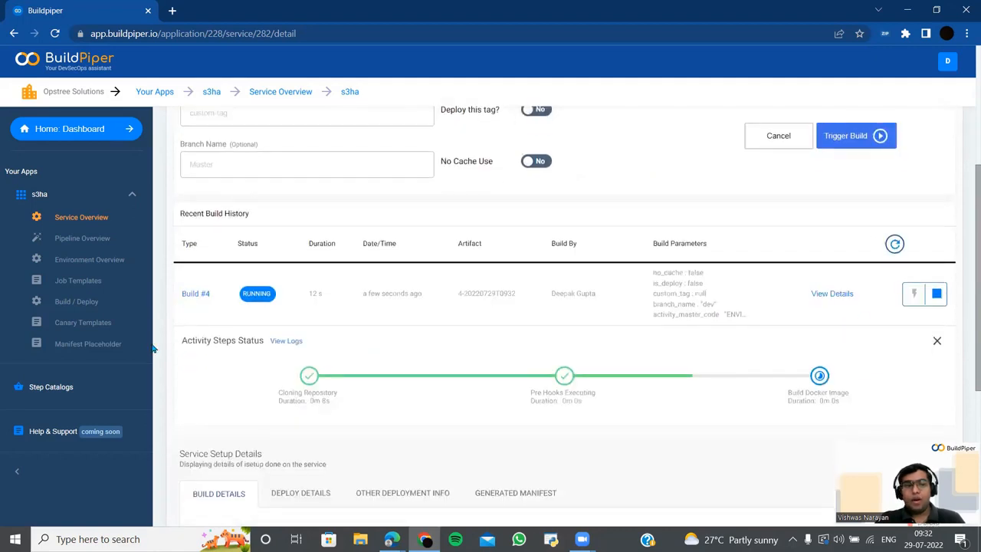
{"action": "left_click", "coordinate": [192, 294]}
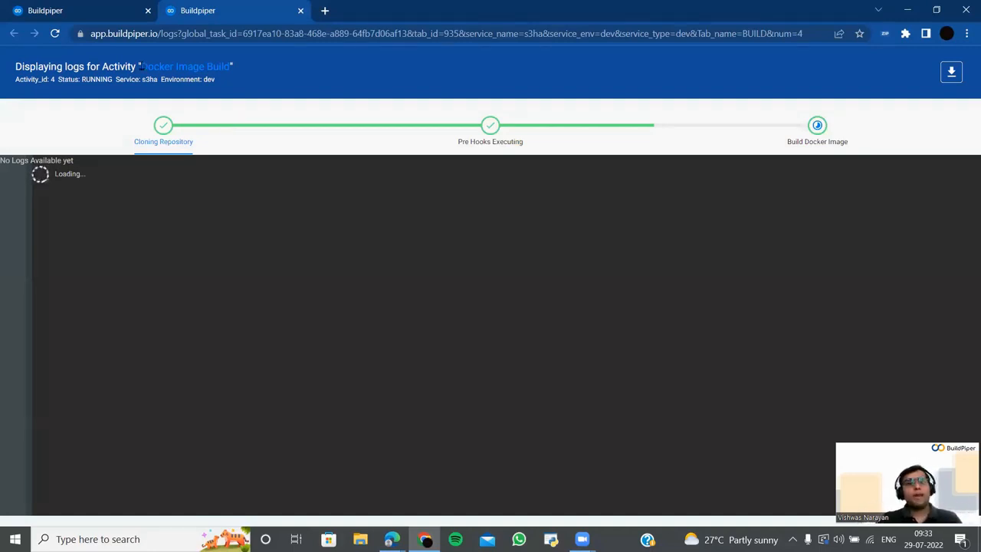
{"action": "left_click", "coordinate": [101, 6]}
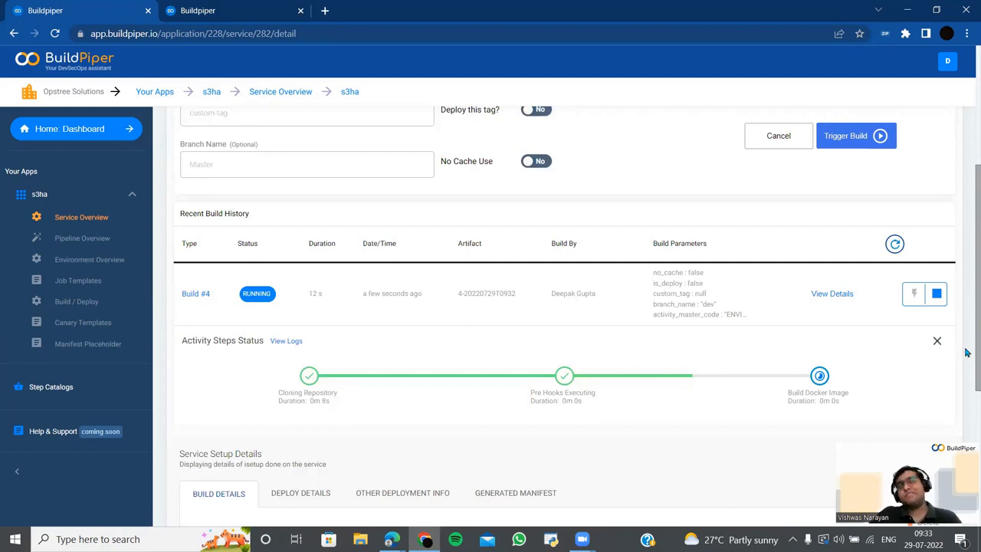
- From the dev build history, open Build #3's Docker Image Build logs in a new tab
{"action": "scroll", "coordinate": [849, 217], "scroll_direction": "up", "scroll_amount": 4}
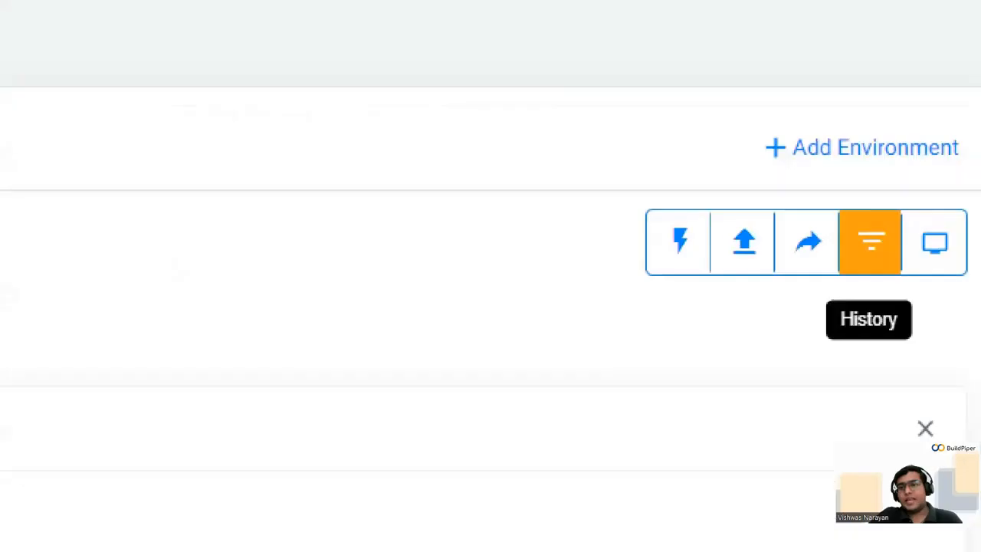
{"action": "left_click_drag", "start_coordinate": [859, 283], "coordinate": [859, 426]}
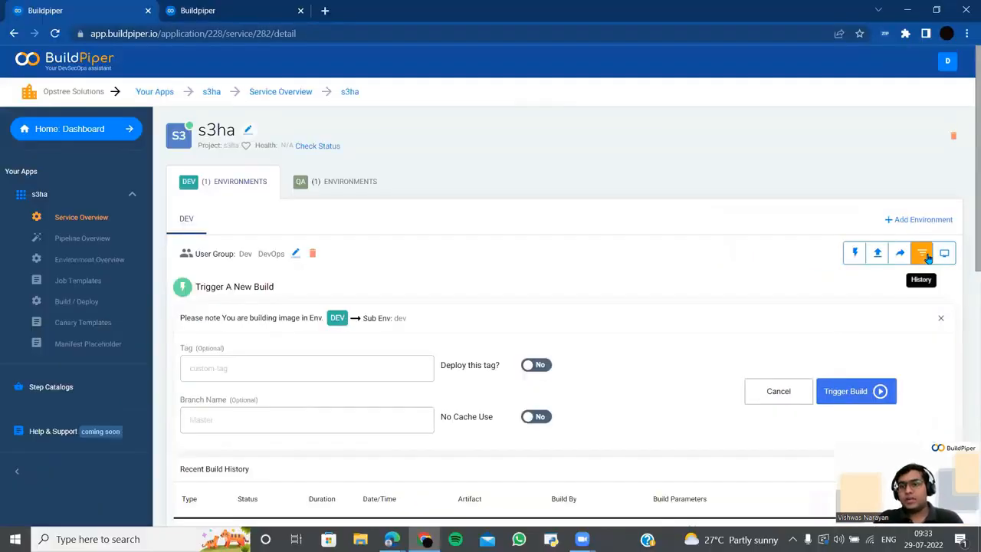
{"action": "left_click", "coordinate": [870, 242]}
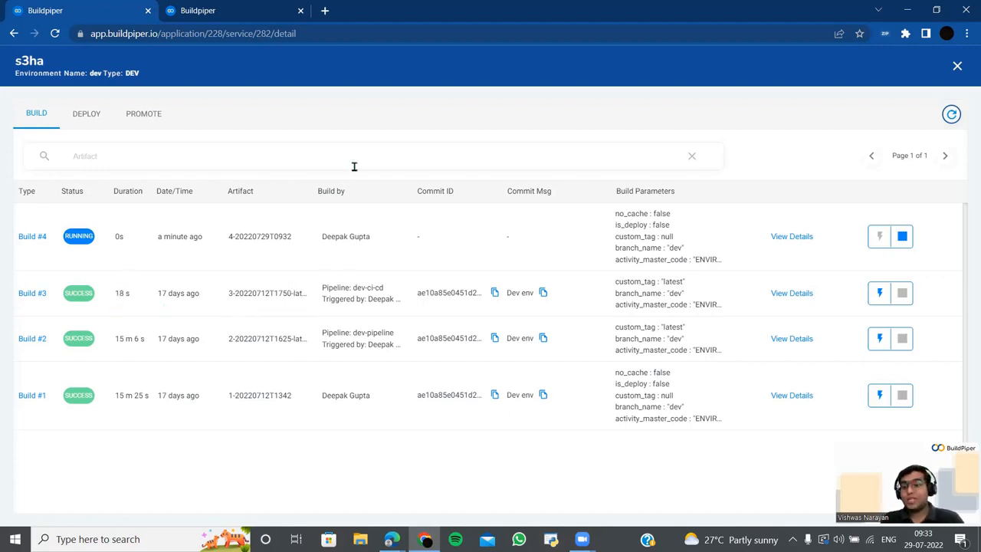
{"action": "left_click", "coordinate": [774, 297]}
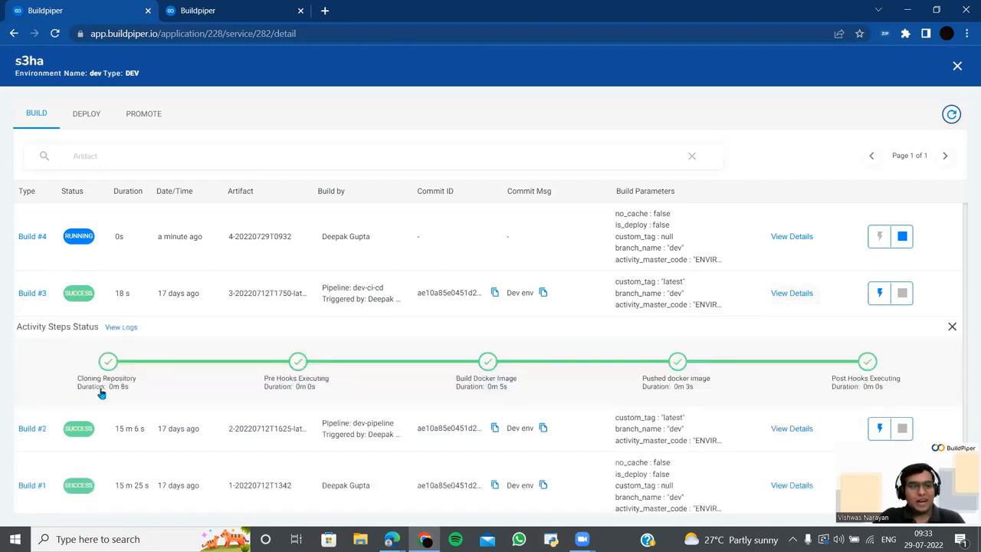
{"action": "left_click", "coordinate": [122, 327]}
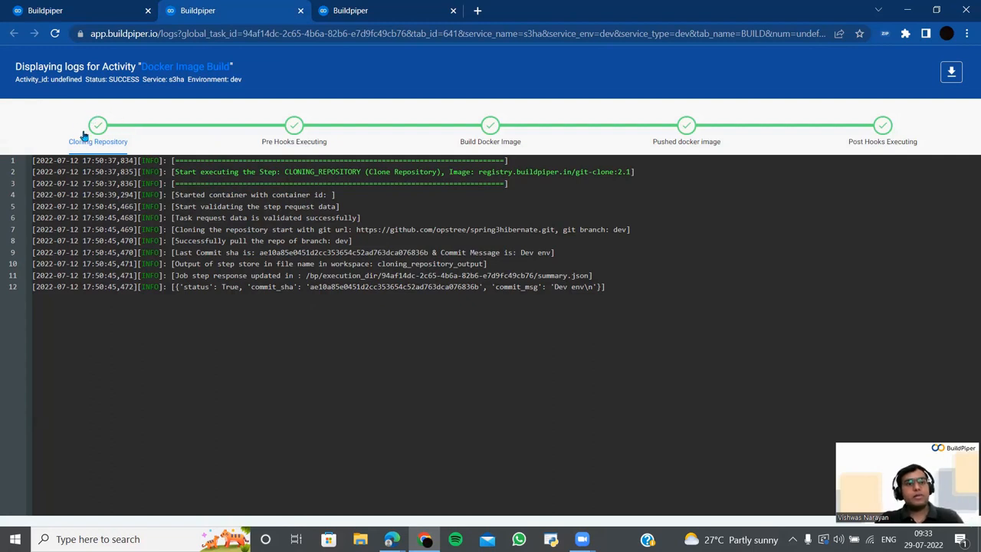
- Read Build #3's Pre Hooks Executing and Build Docker Image step logs
{"action": "left_click", "coordinate": [287, 131]}
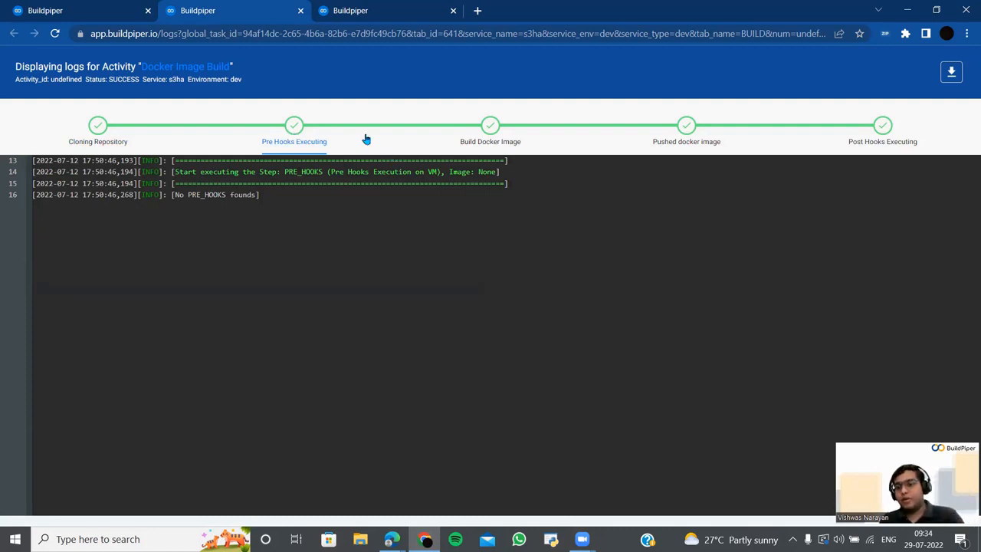
{"action": "left_click", "coordinate": [491, 132]}
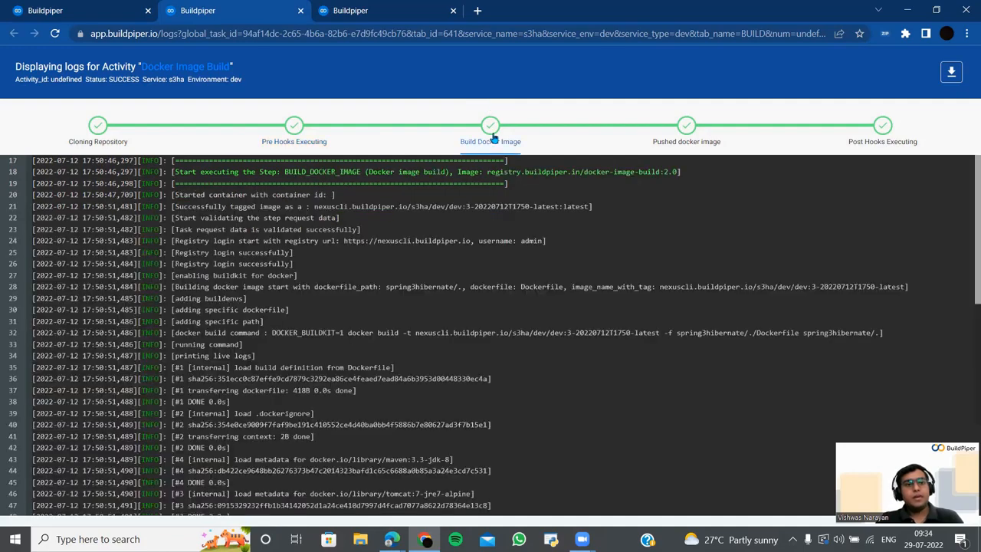
{"action": "scroll", "coordinate": [500, 246], "scroll_direction": "down", "scroll_amount": 4}
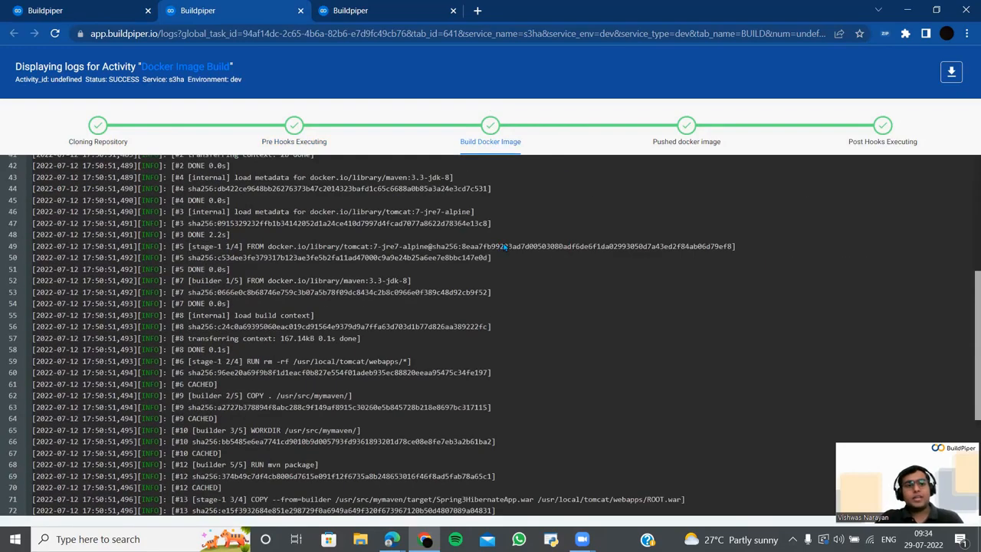
{"action": "scroll", "coordinate": [506, 248], "scroll_direction": "down", "scroll_amount": 3}
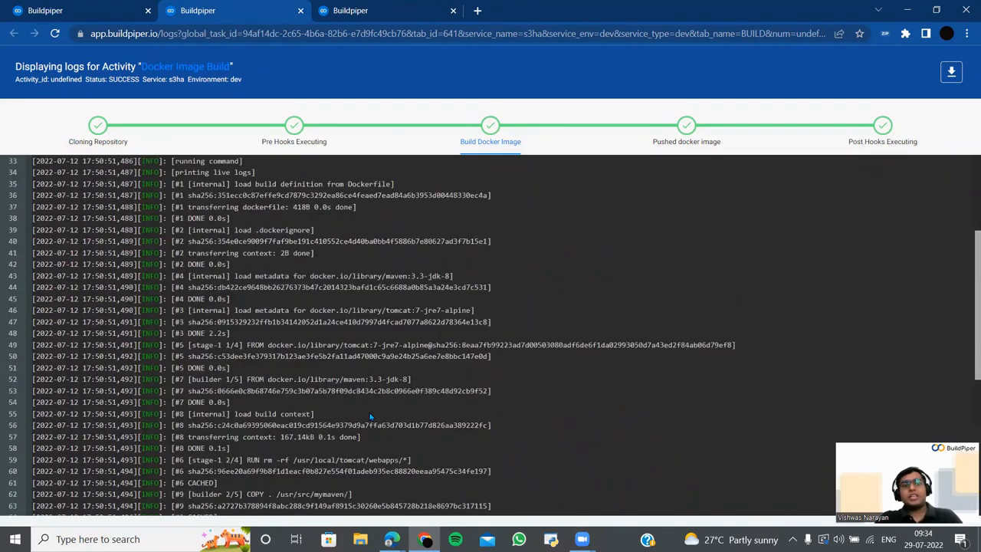
{"action": "scroll", "coordinate": [368, 414], "scroll_direction": "up", "scroll_amount": 5}
{"action": "scroll", "coordinate": [368, 398], "scroll_direction": "up", "scroll_amount": 2}
{"action": "scroll", "coordinate": [372, 394], "scroll_direction": "up", "scroll_amount": 2}
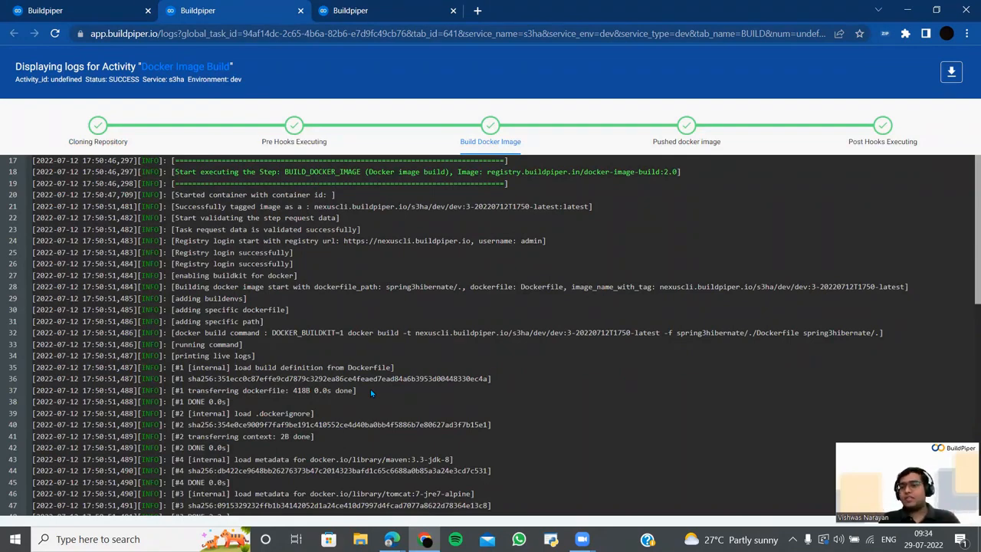
- Check the pushed image tag 3-20220712T1750-latest, then view the Post Hooks Executing log
{"action": "left_click", "coordinate": [687, 131]}
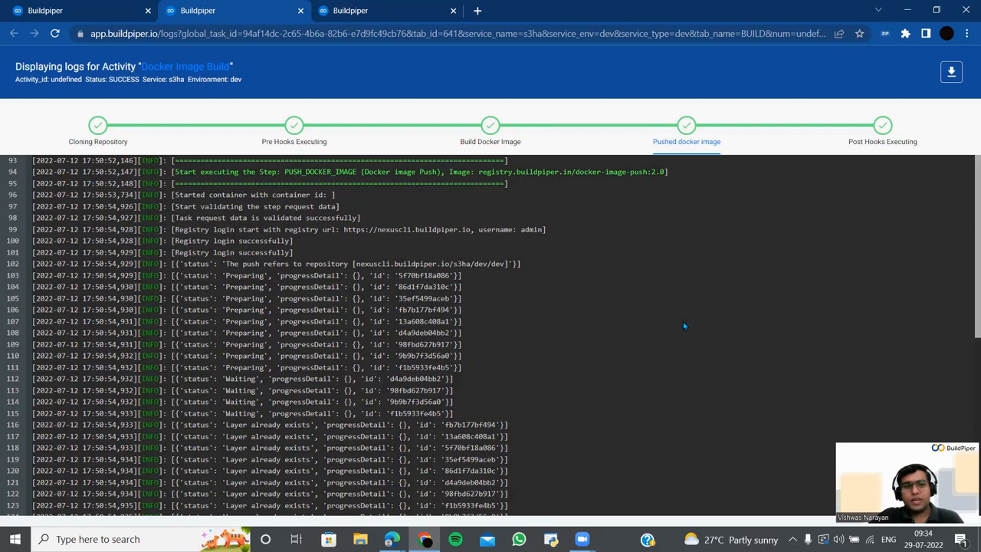
{"action": "scroll", "coordinate": [684, 325], "scroll_direction": "down", "scroll_amount": 5}
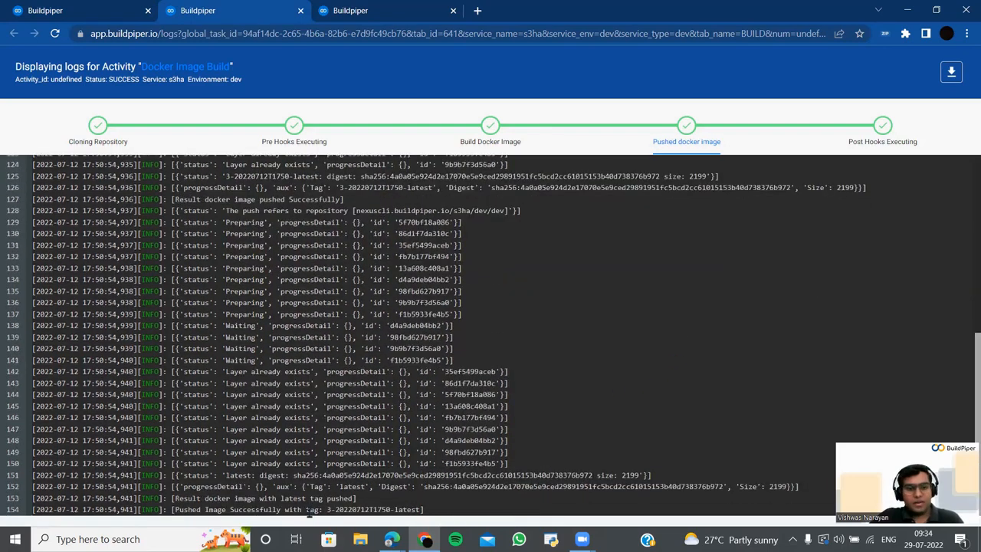
{"action": "left_click_drag", "start_coordinate": [328, 509], "coordinate": [428, 509]}
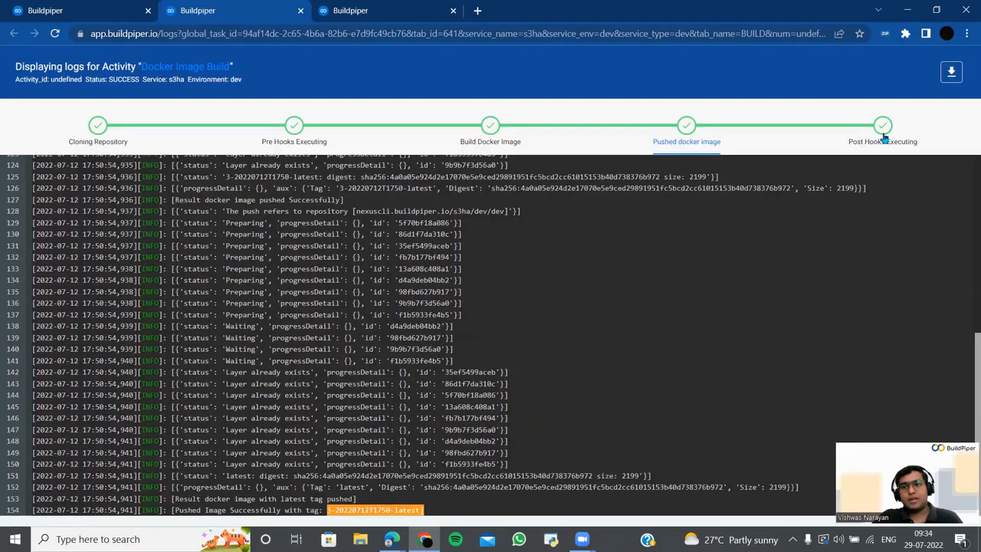
{"action": "left_click", "coordinate": [883, 137]}
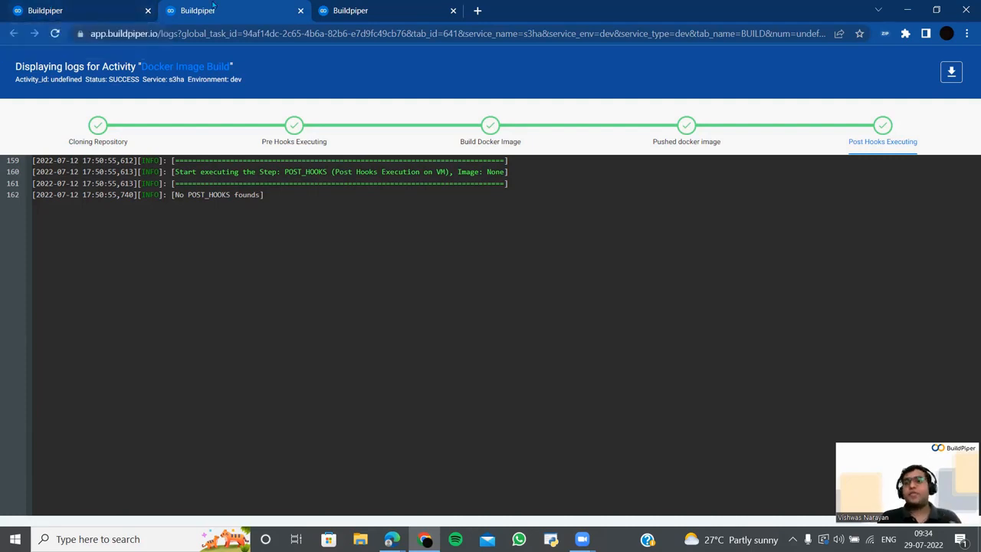
- Revoke the still-running Build #4 and close the build history overlay
{"action": "left_click", "coordinate": [80, 6]}
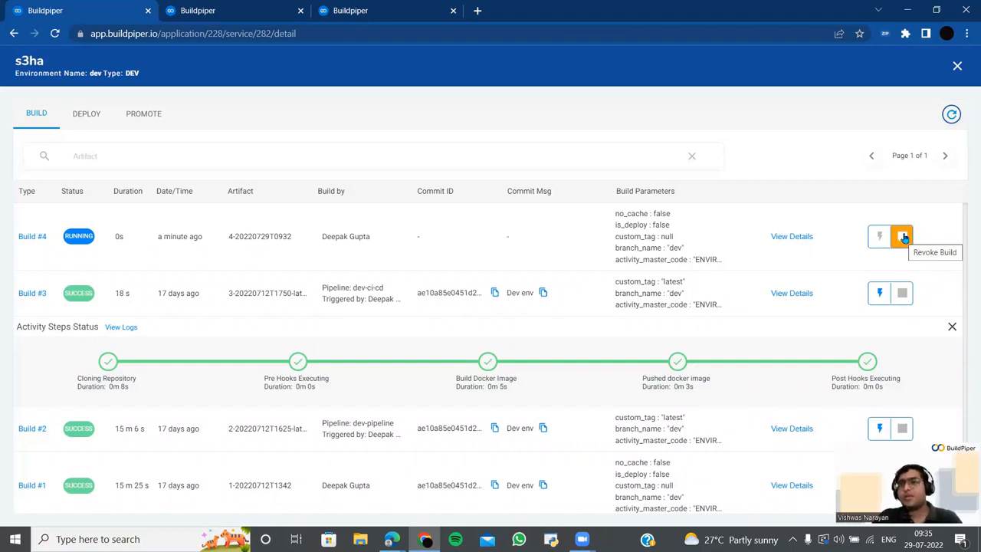
{"action": "left_click", "coordinate": [903, 239]}
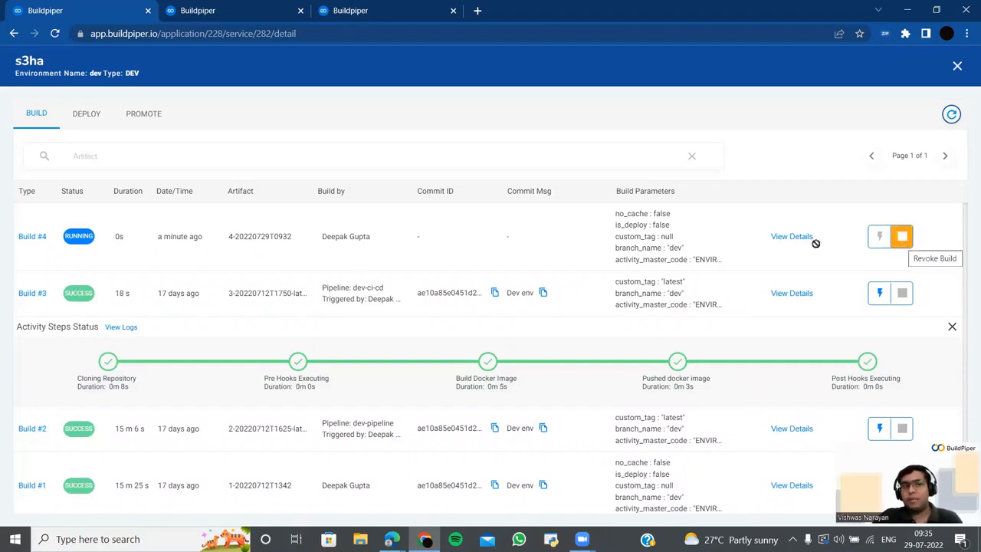
{"action": "left_click", "coordinate": [958, 67]}
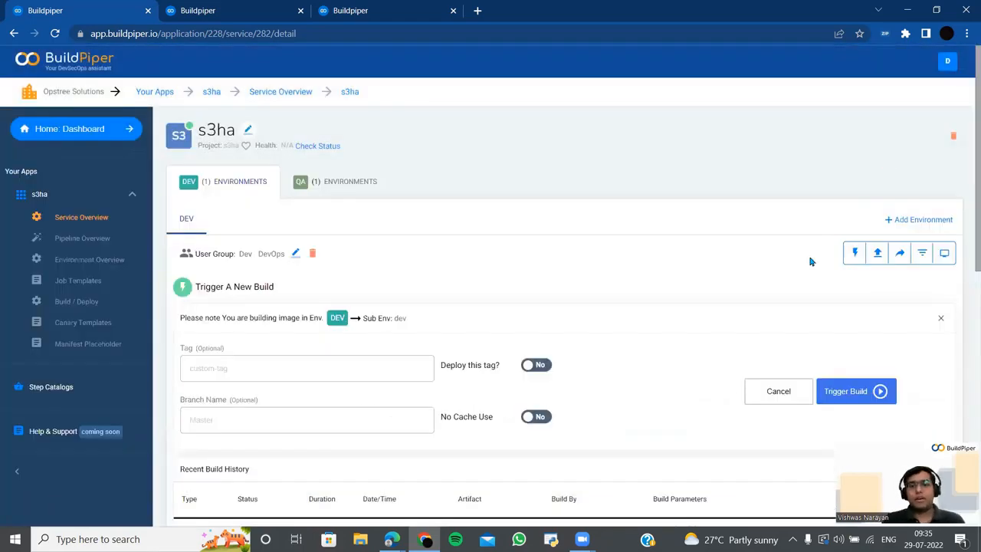
- Open Trigger A New Deploy for s3ha's DEV environment
{"action": "scroll", "coordinate": [801, 289], "scroll_direction": "down", "scroll_amount": 2}
{"action": "scroll", "coordinate": [797, 304], "scroll_direction": "up", "scroll_amount": 2}
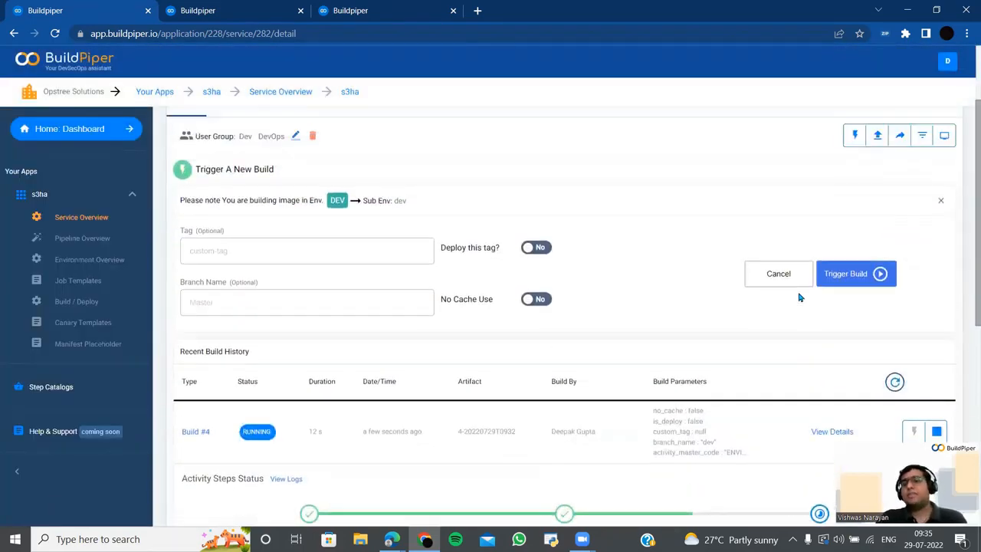
{"action": "left_click", "coordinate": [878, 253]}
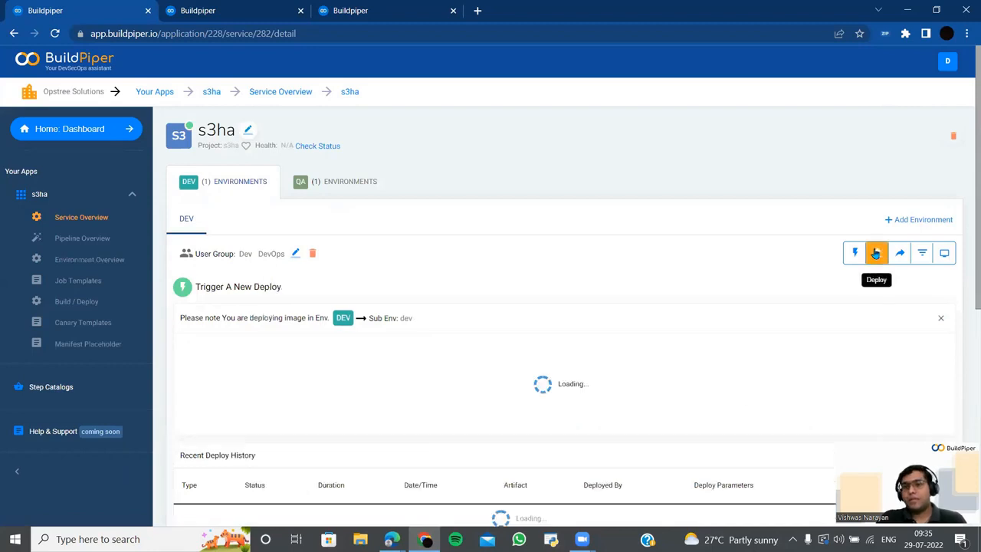
- Deploy image tag 3-20220712T1750-latest to dev
{"action": "scroll", "coordinate": [384, 322], "scroll_direction": "down", "scroll_amount": 2}
{"action": "left_click", "coordinate": [413, 214]}
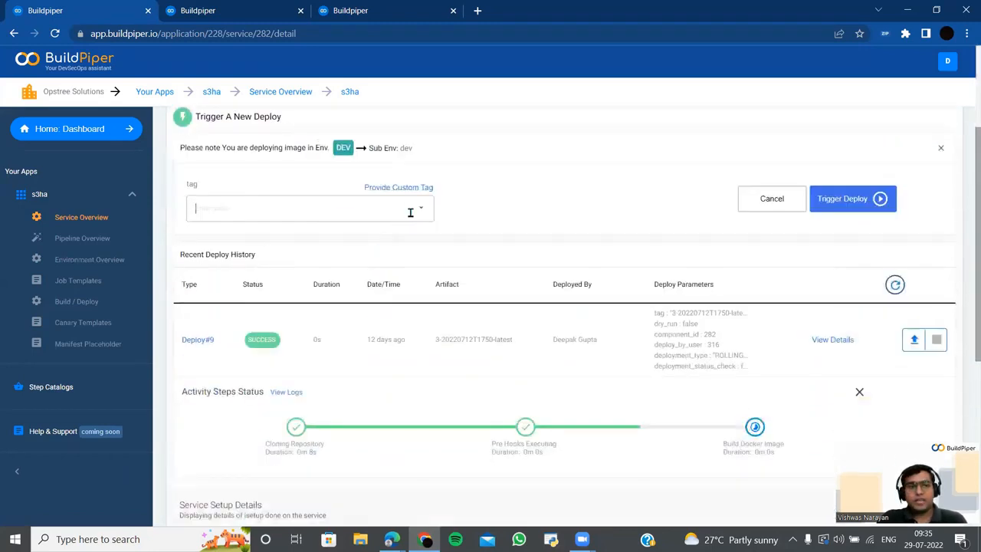
{"action": "left_click", "coordinate": [420, 215]}
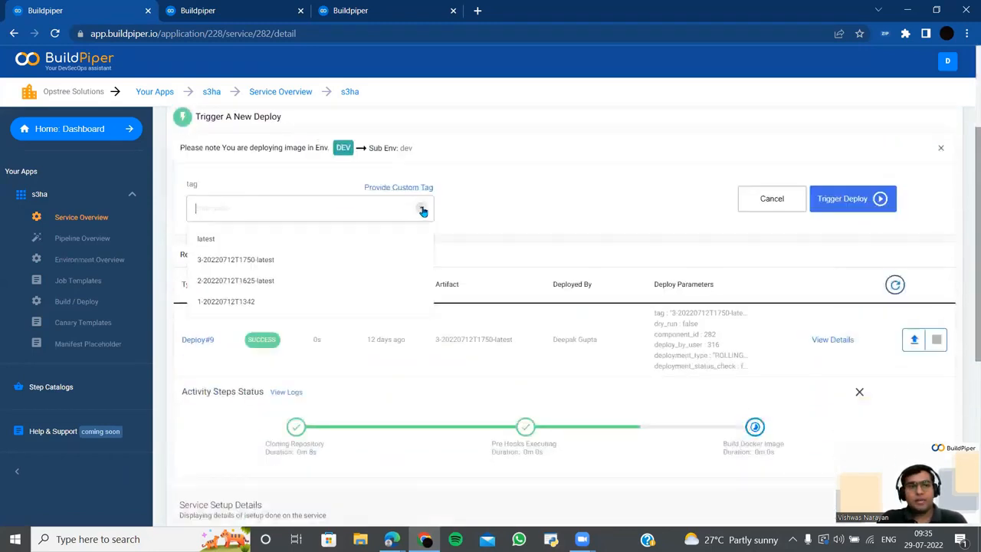
{"action": "left_click", "coordinate": [351, 265]}
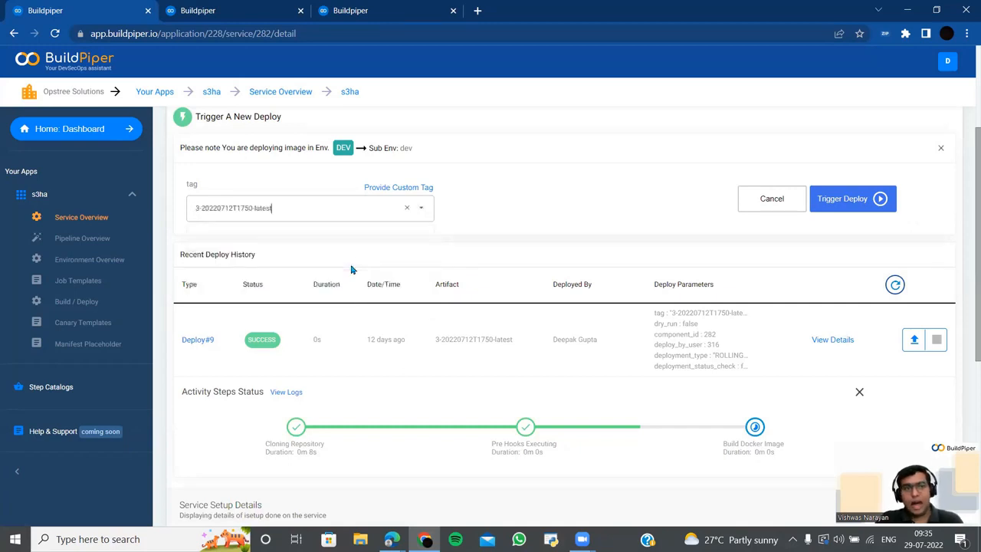
{"action": "left_click", "coordinate": [830, 201]}
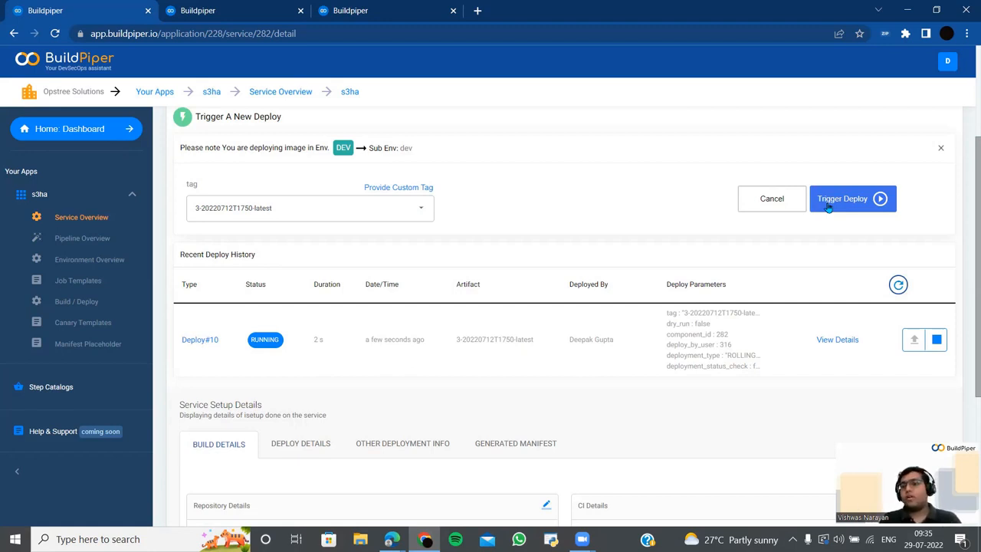
- Show the activity steps of the new Deploy#10
{"action": "left_click", "coordinate": [407, 208]}
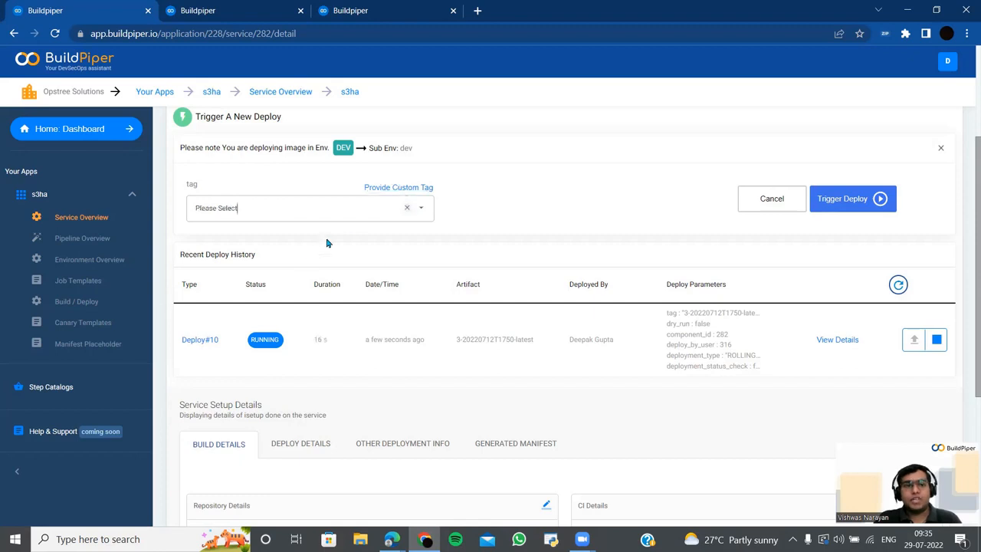
{"action": "left_click", "coordinate": [418, 210]}
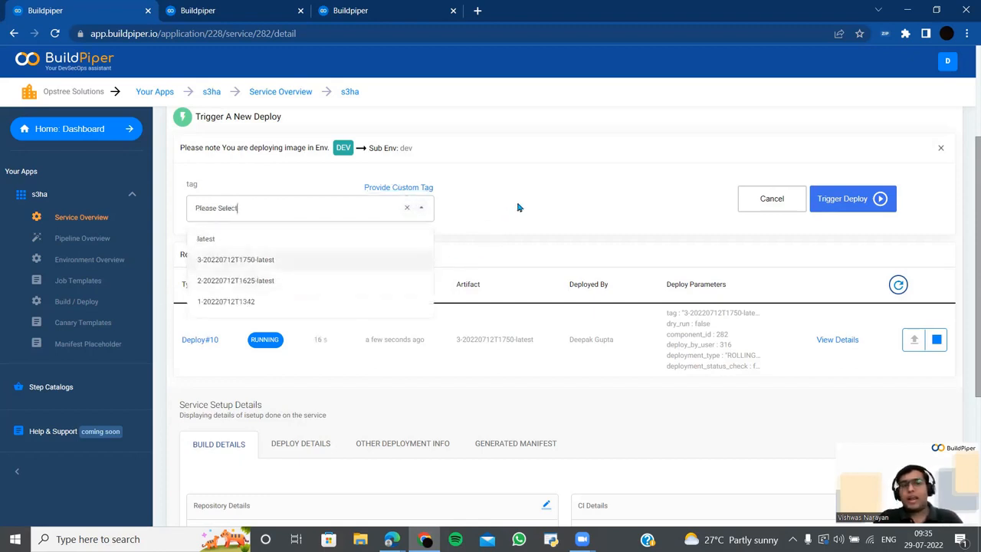
{"action": "scroll", "coordinate": [597, 210], "scroll_direction": "down", "scroll_amount": 3}
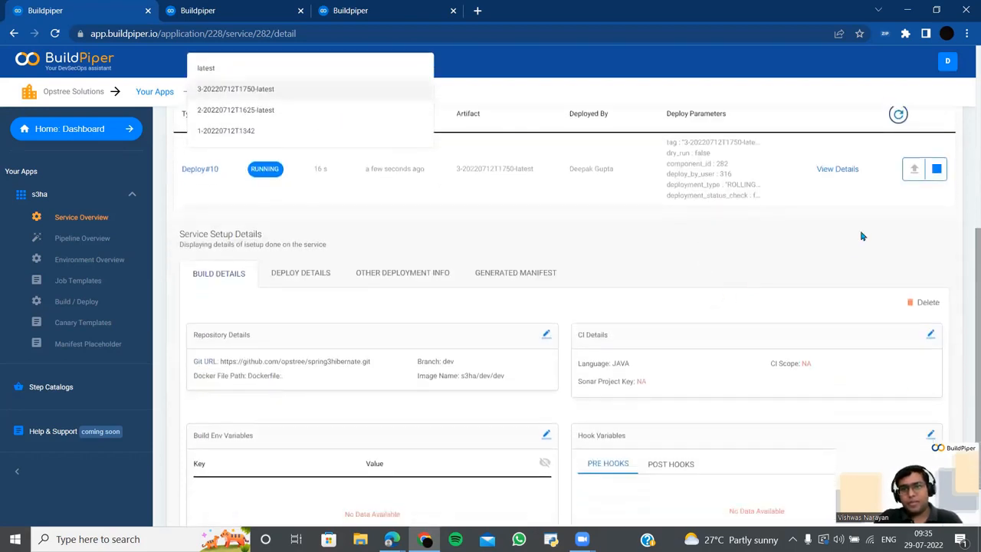
{"action": "left_click", "coordinate": [840, 170]}
{"action": "scroll", "coordinate": [709, 282], "scroll_direction": "up", "scroll_amount": 2}
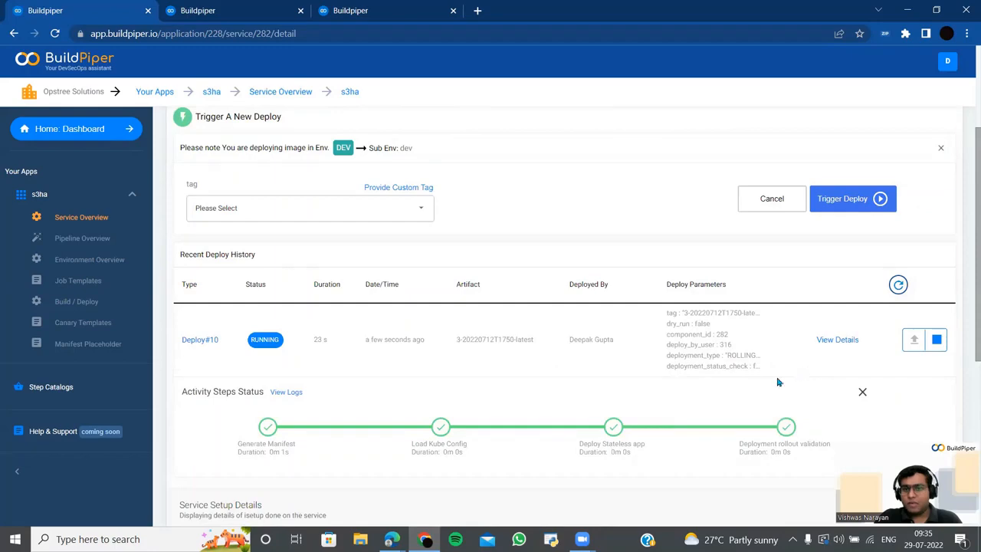
{"action": "scroll", "coordinate": [778, 381], "scroll_direction": "down", "scroll_amount": 2}
{"action": "scroll", "coordinate": [774, 378], "scroll_direction": "up", "scroll_amount": 1}
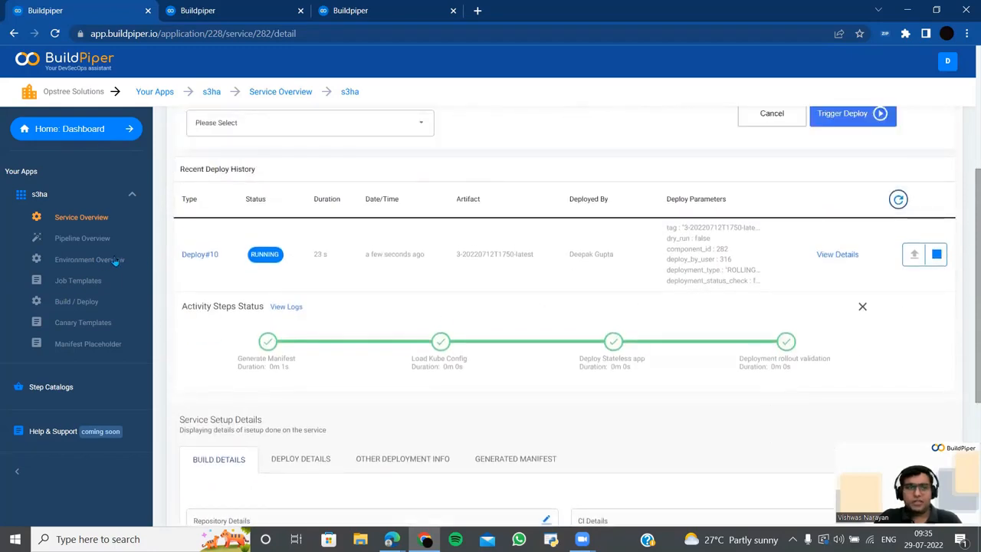
- Review Deploy#10's Load Kube Config, Deploy Stateless app and rollout validation logs in a new tab
{"action": "left_click", "coordinate": [189, 257]}
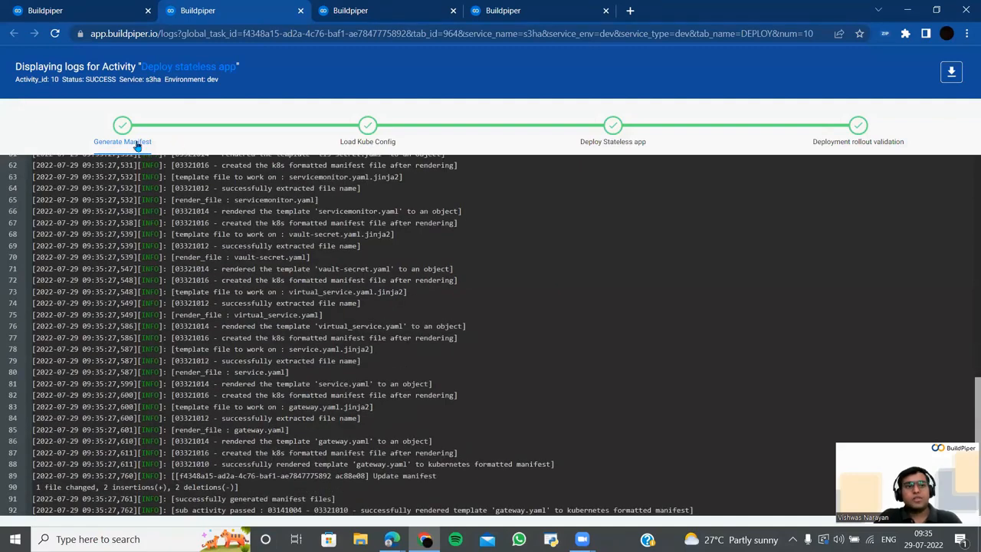
{"action": "left_click", "coordinate": [367, 144]}
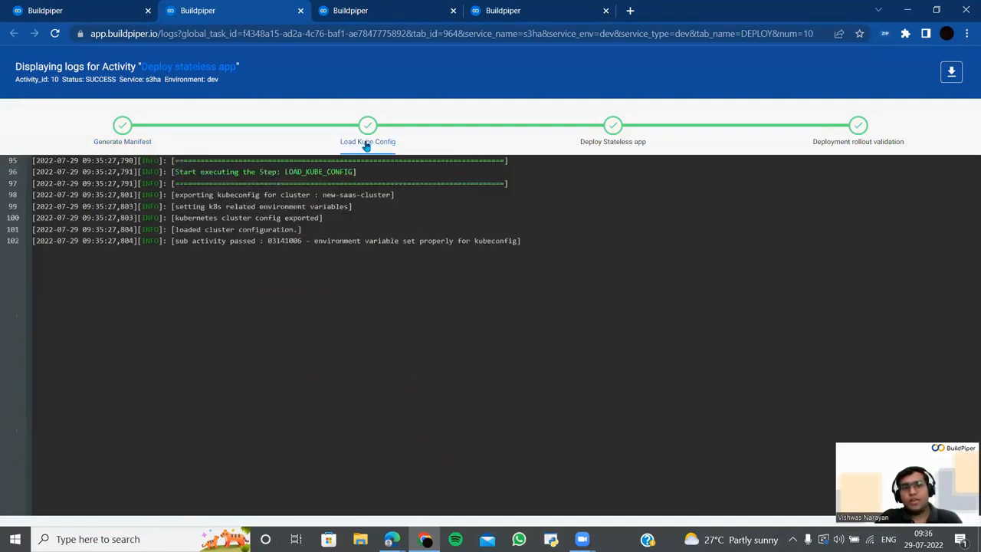
{"action": "left_click", "coordinate": [610, 138]}
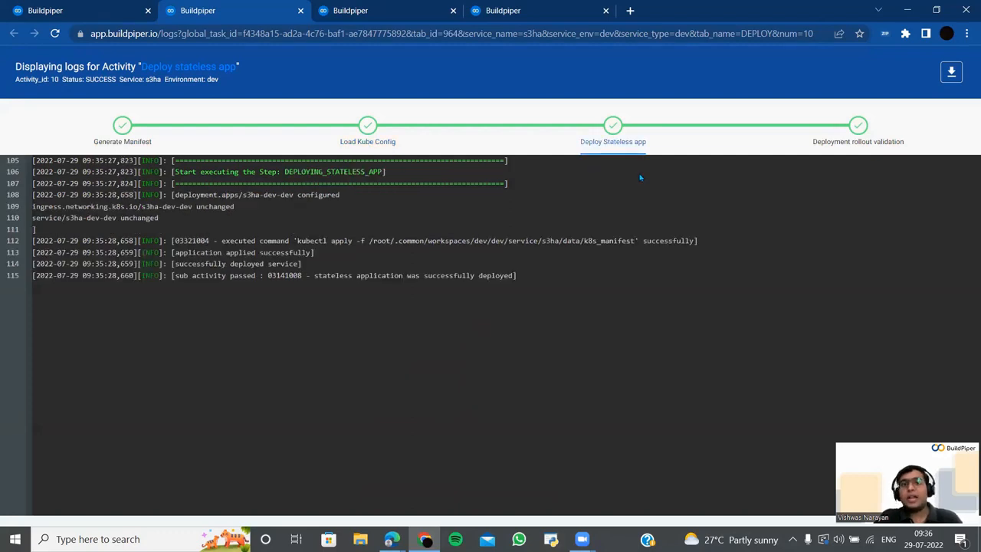
{"action": "left_click", "coordinate": [841, 143]}
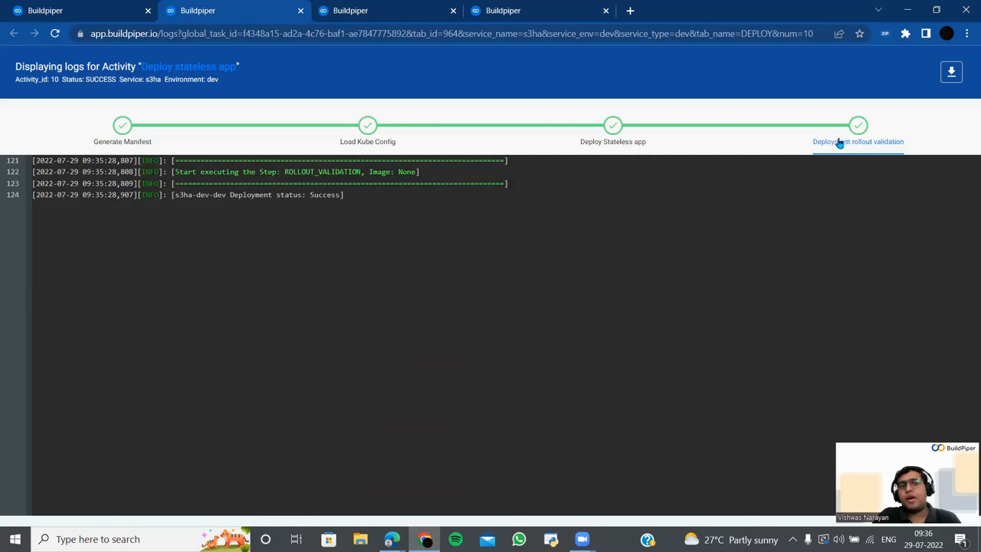
{"action": "left_click", "coordinate": [134, 8]}
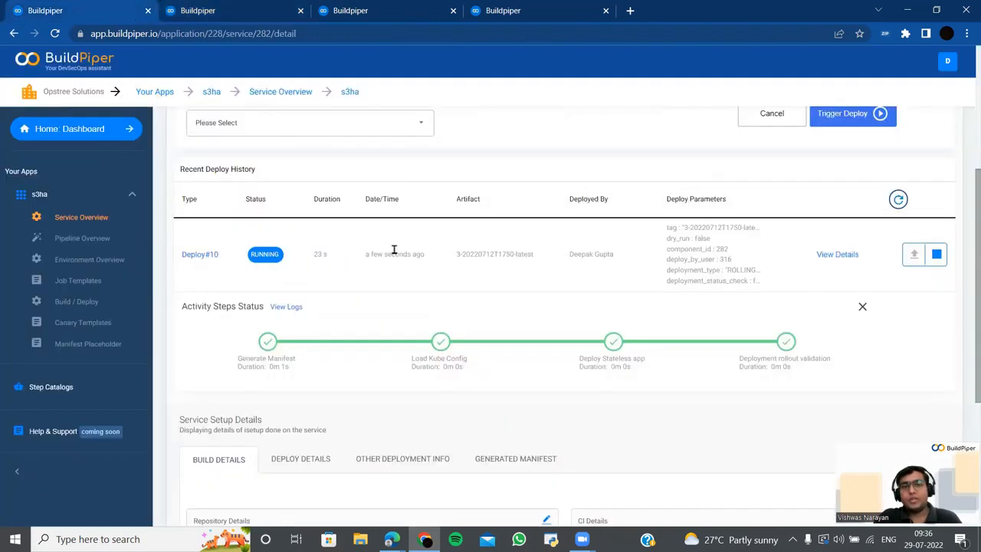
{"action": "scroll", "coordinate": [406, 257], "scroll_direction": "down", "scroll_amount": 1}
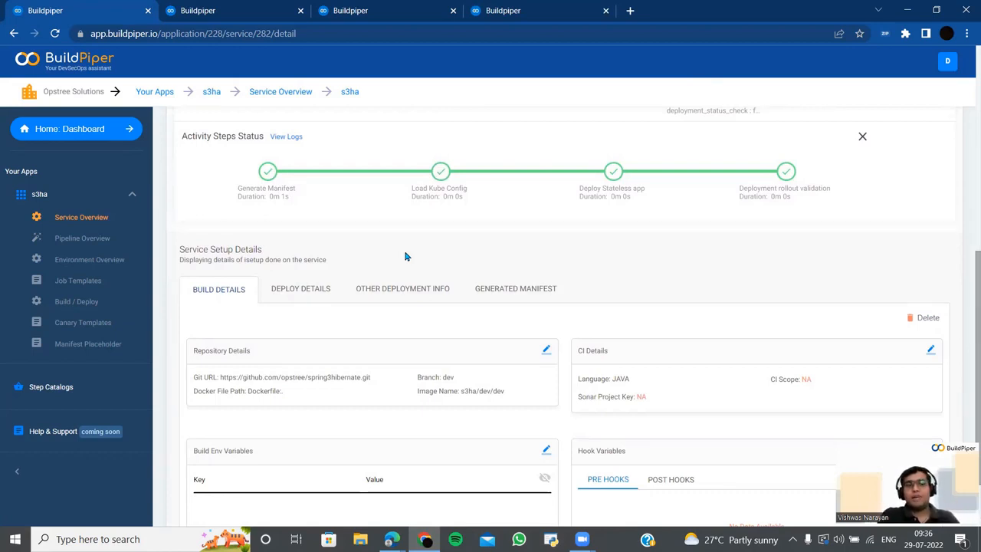
{"action": "scroll", "coordinate": [418, 255], "scroll_direction": "up", "scroll_amount": 4}
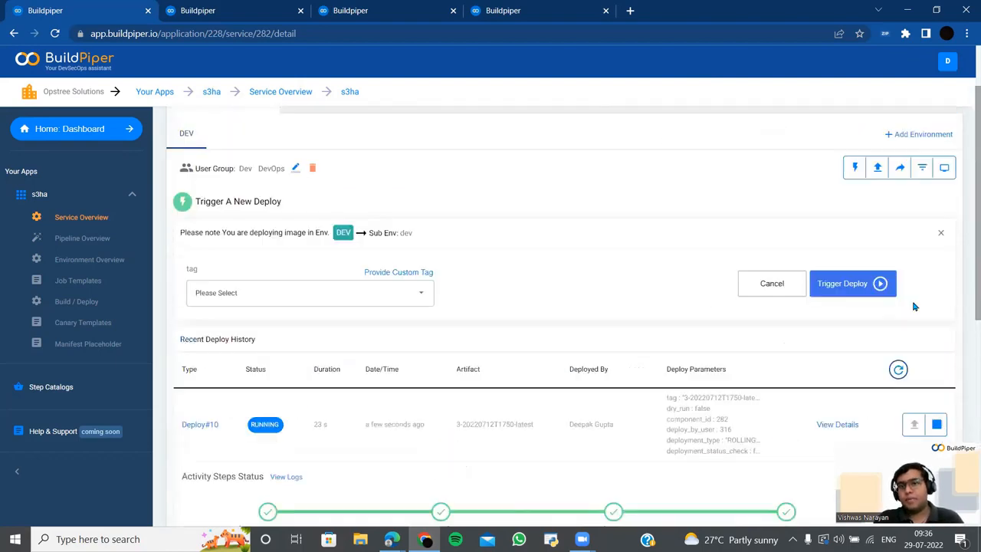
- Start a promote from DEV with qa as the target environment
{"action": "left_click", "coordinate": [900, 170]}
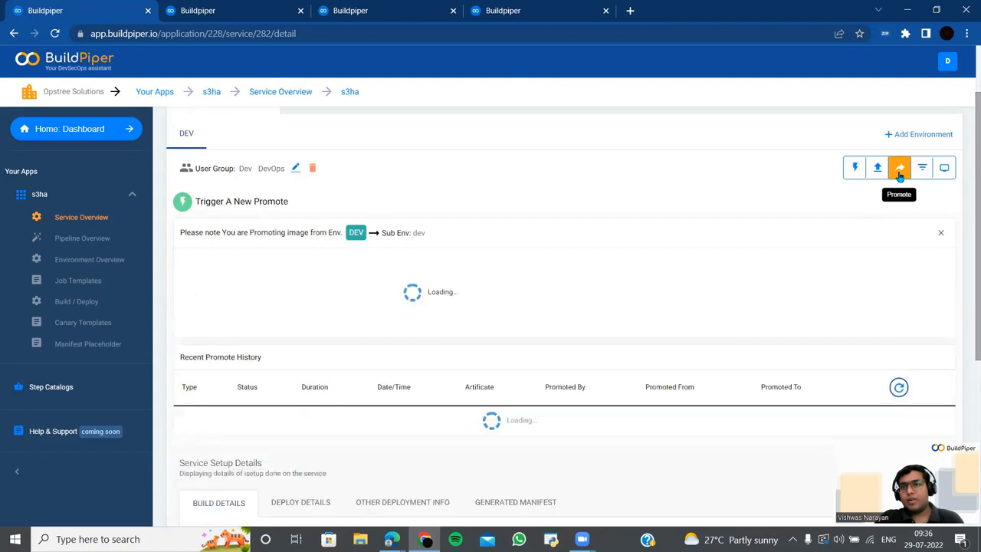
{"action": "left_click", "coordinate": [418, 283]}
{"action": "left_click", "coordinate": [357, 325]}
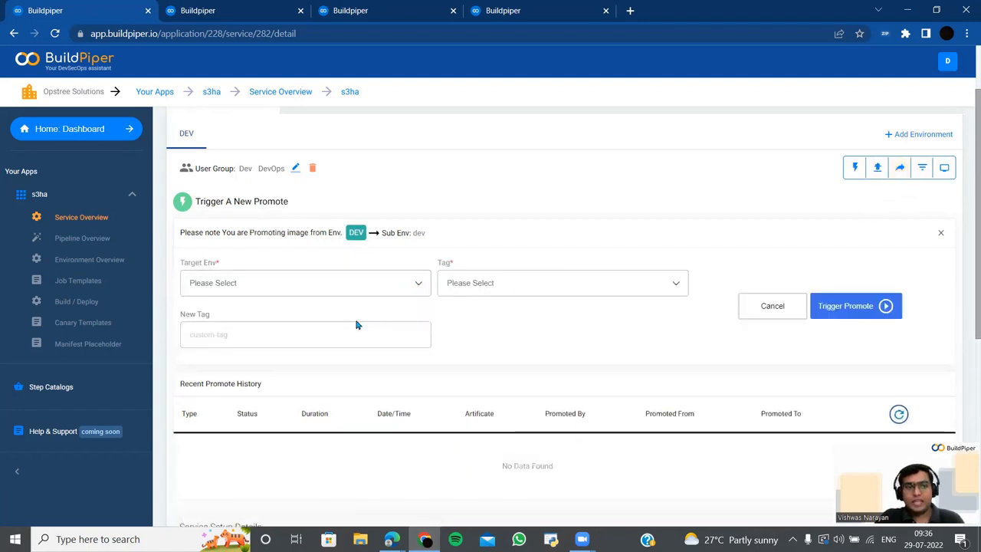
{"action": "left_click", "coordinate": [416, 285]}
{"action": "left_click", "coordinate": [371, 311]}
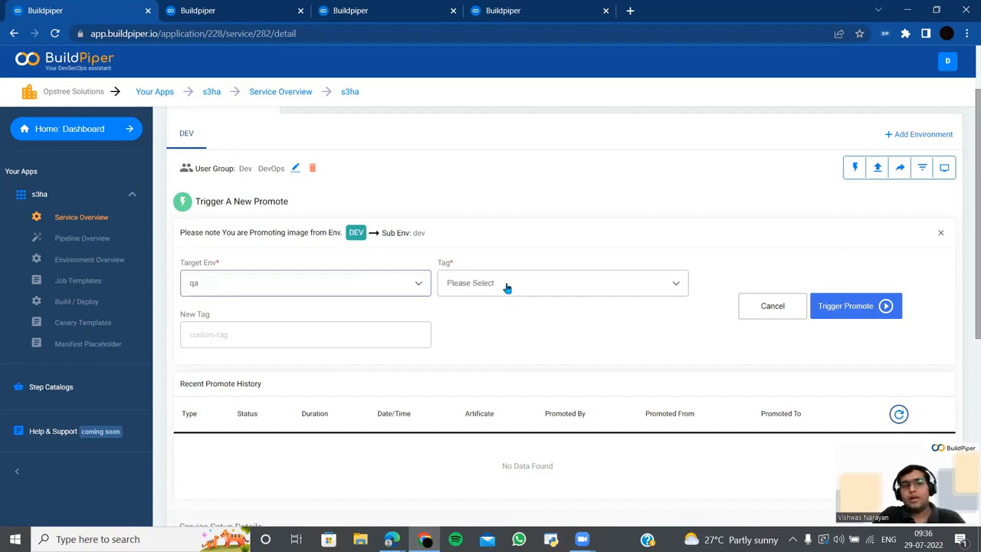
{"action": "left_click", "coordinate": [419, 284]}
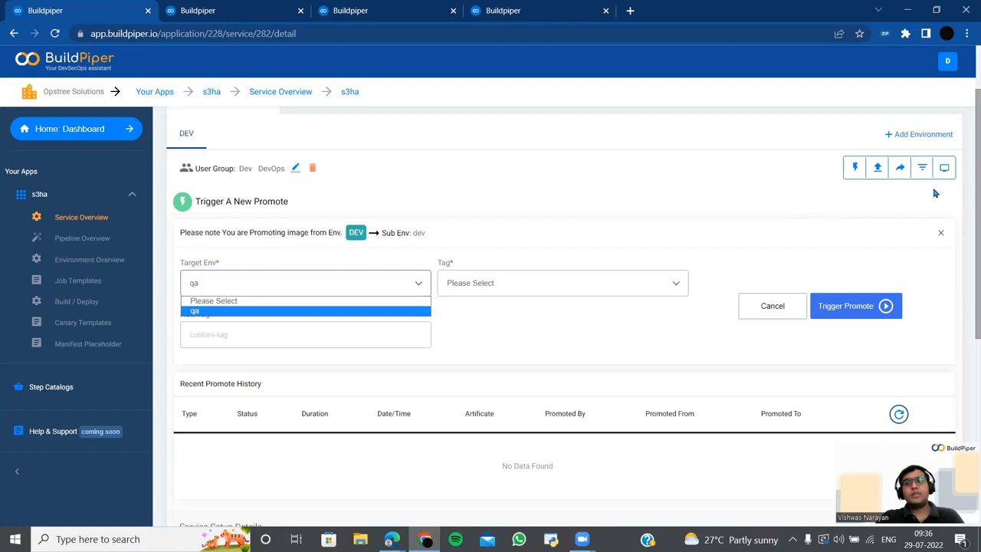
{"action": "left_click", "coordinate": [921, 163]}
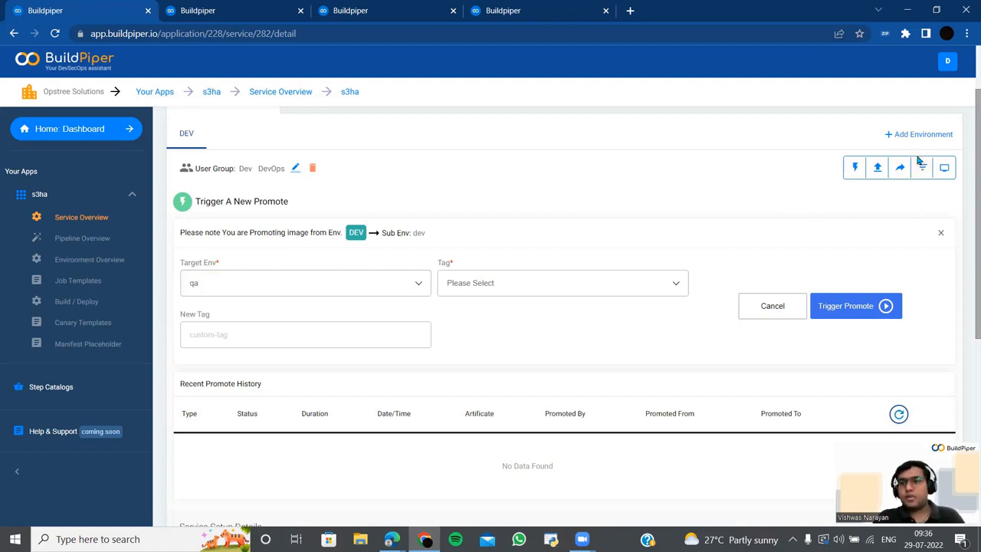
{"action": "left_click", "coordinate": [922, 168]}
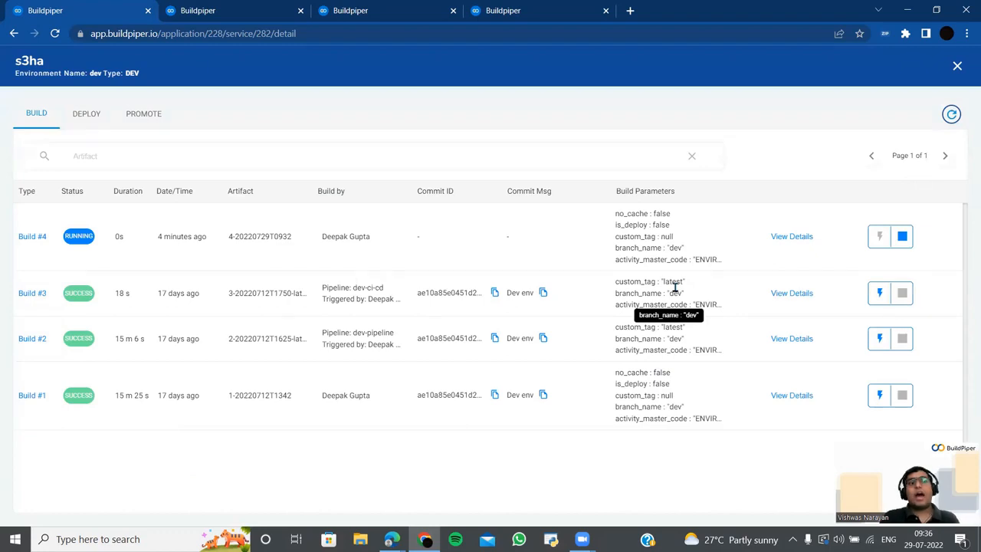
{"action": "left_click", "coordinate": [86, 117]}
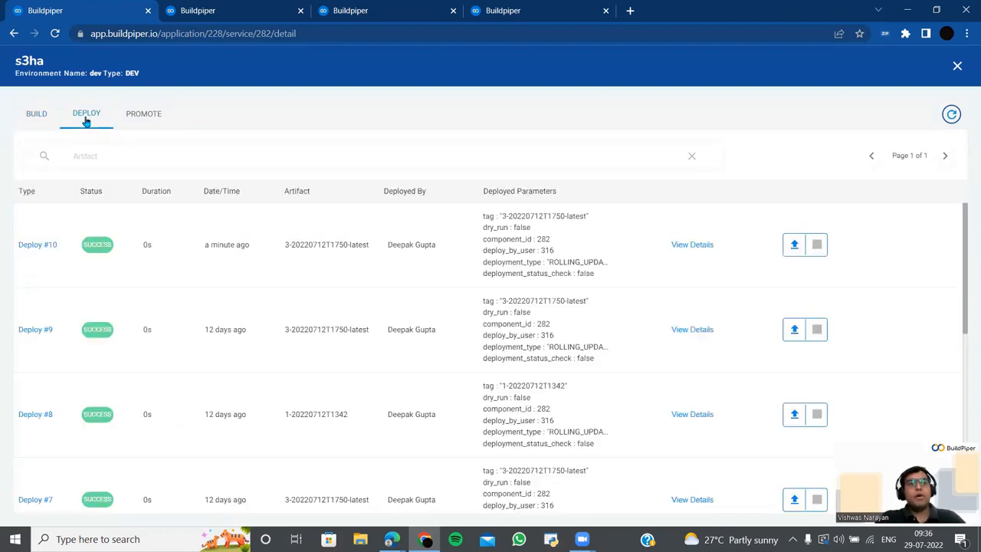
{"action": "left_click", "coordinate": [143, 115]}
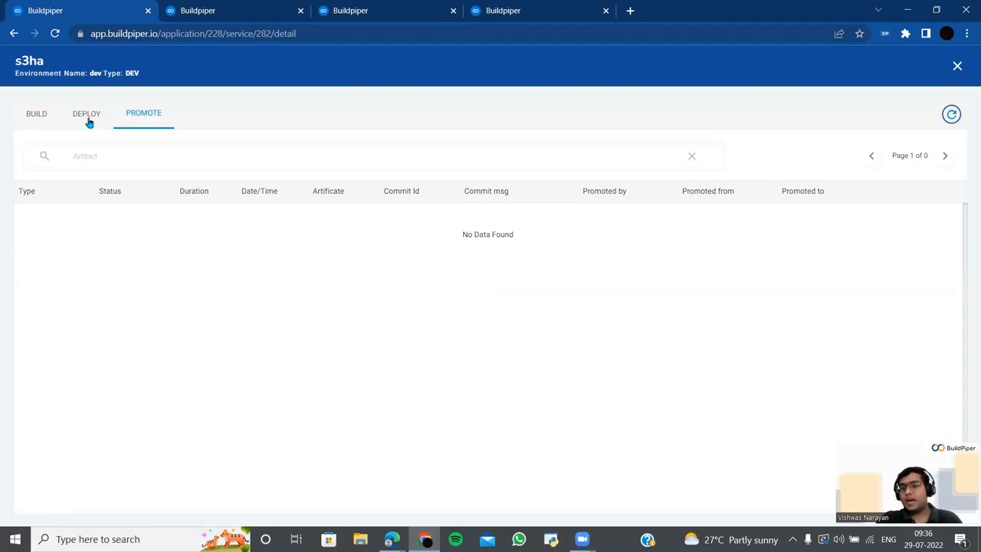
{"action": "left_click", "coordinate": [31, 118]}
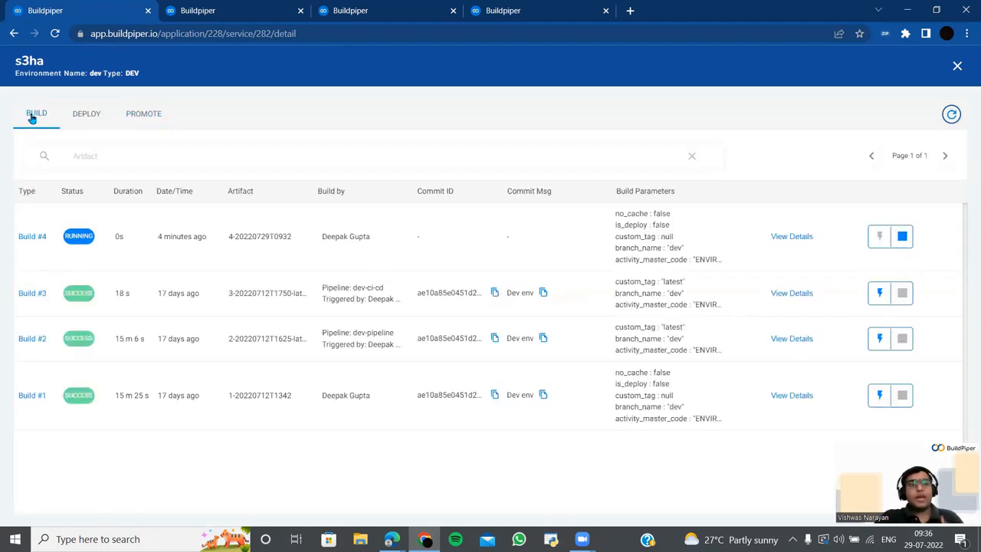
{"action": "left_click", "coordinate": [958, 66]}
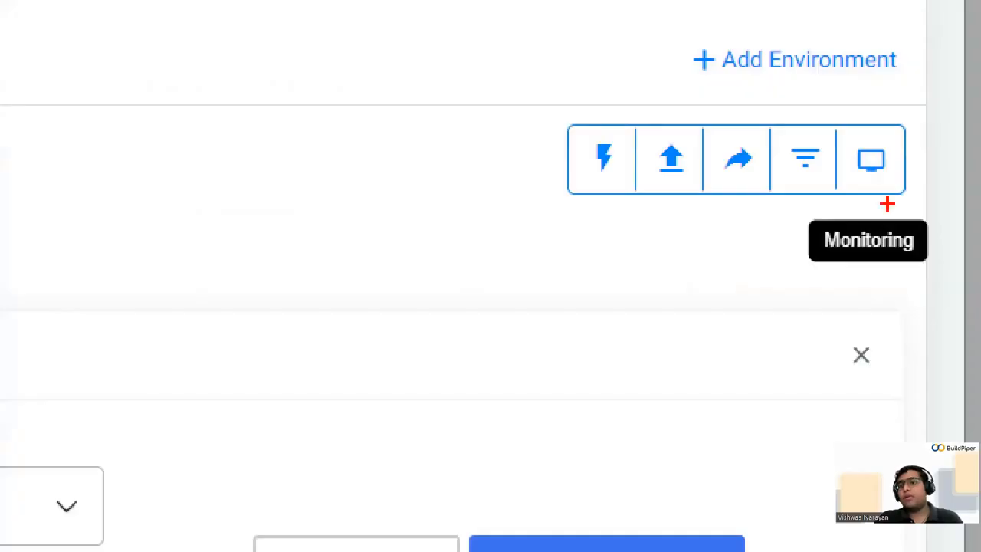
{"action": "left_click_drag", "start_coordinate": [838, 192], "coordinate": [713, 281]}
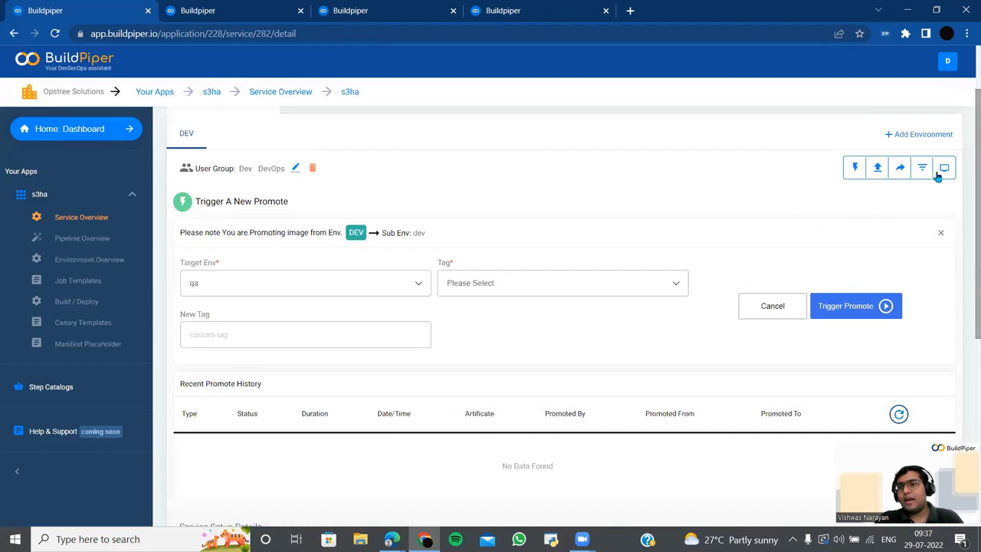
- Open s3ha dev monitoring, showing Deployment #10 with 1/1 pods, and list View Yaml options
{"action": "left_click", "coordinate": [940, 173]}
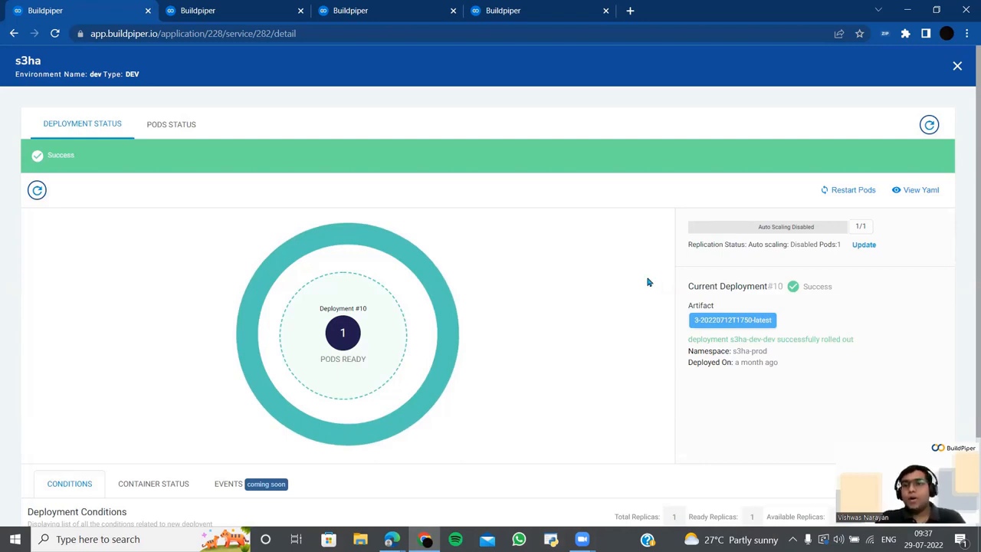
{"action": "scroll", "coordinate": [648, 281], "scroll_direction": "down", "scroll_amount": 2}
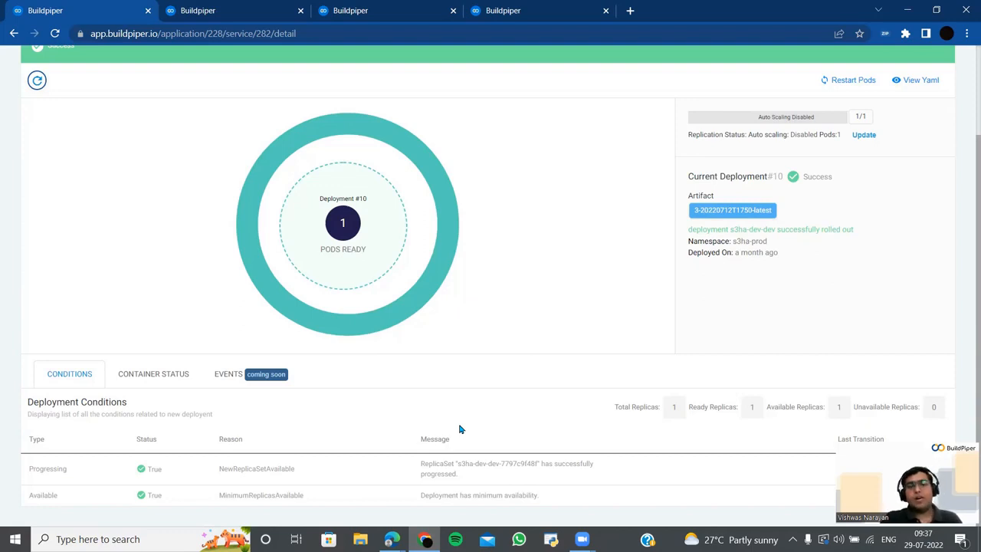
{"action": "scroll", "coordinate": [455, 434], "scroll_direction": "up", "scroll_amount": 2}
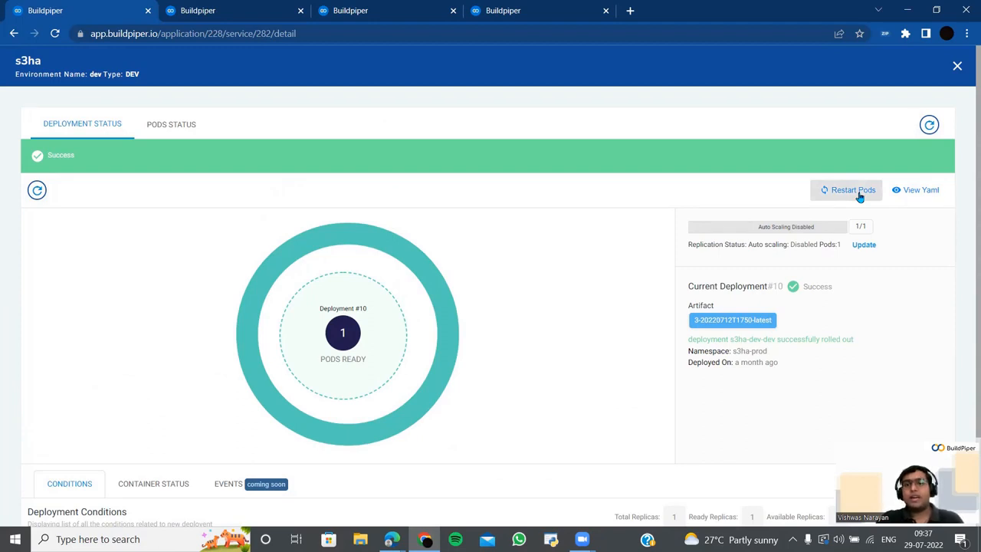
{"action": "left_click", "coordinate": [923, 192]}
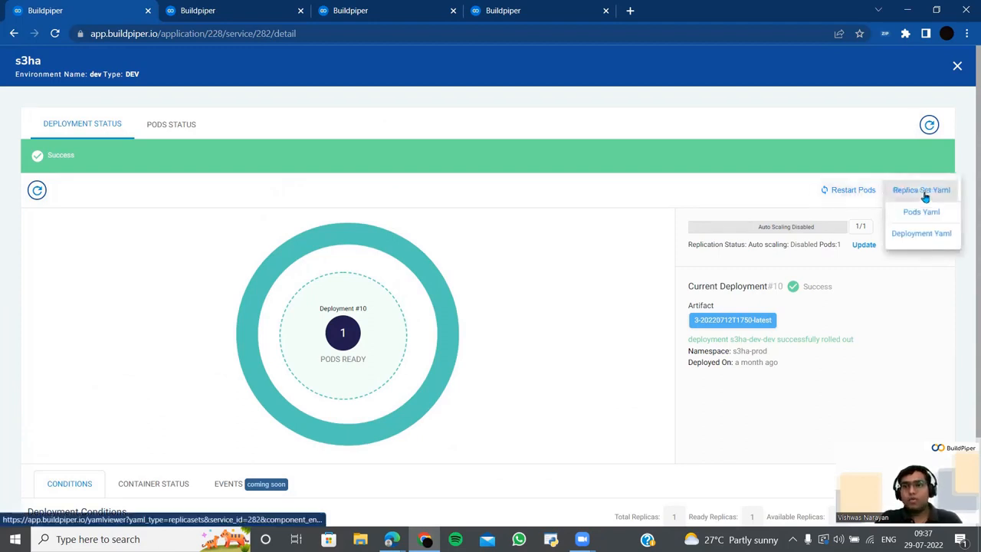
- Review the s3ha-dev-dev Replica Set YAML in a new tab, then return to the deployment status
{"action": "left_click", "coordinate": [923, 192]}
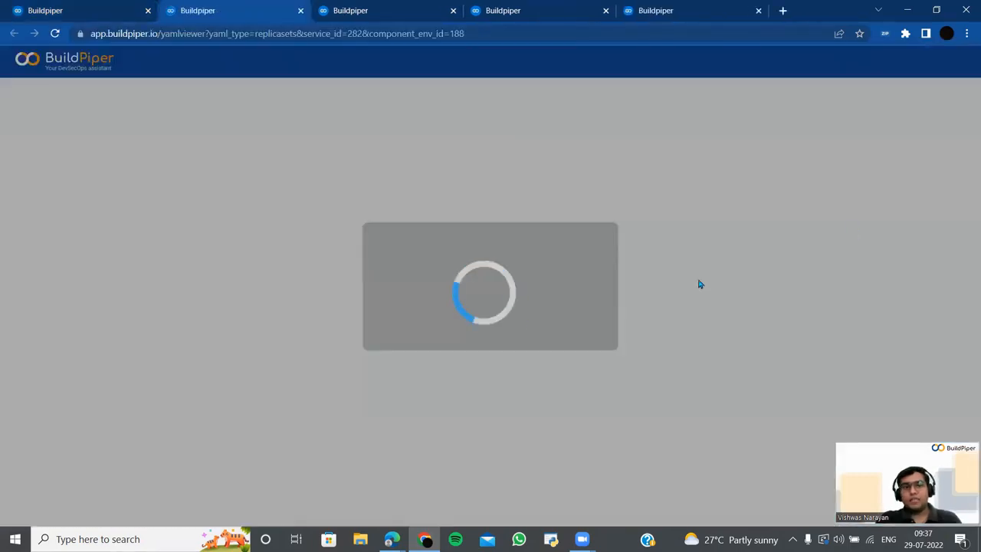
{"action": "scroll", "coordinate": [390, 322], "scroll_direction": "down", "scroll_amount": 9}
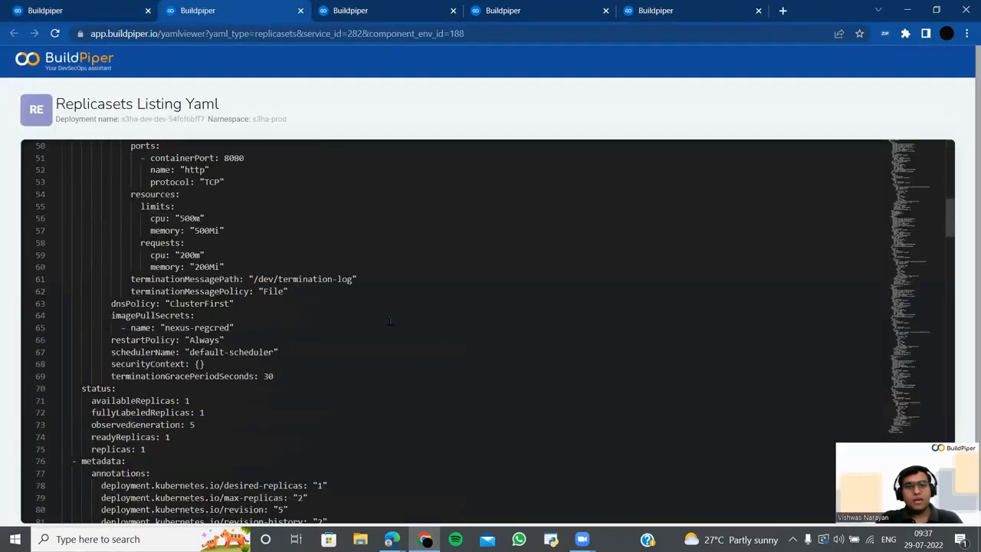
{"action": "scroll", "coordinate": [389, 321], "scroll_direction": "down", "scroll_amount": 10}
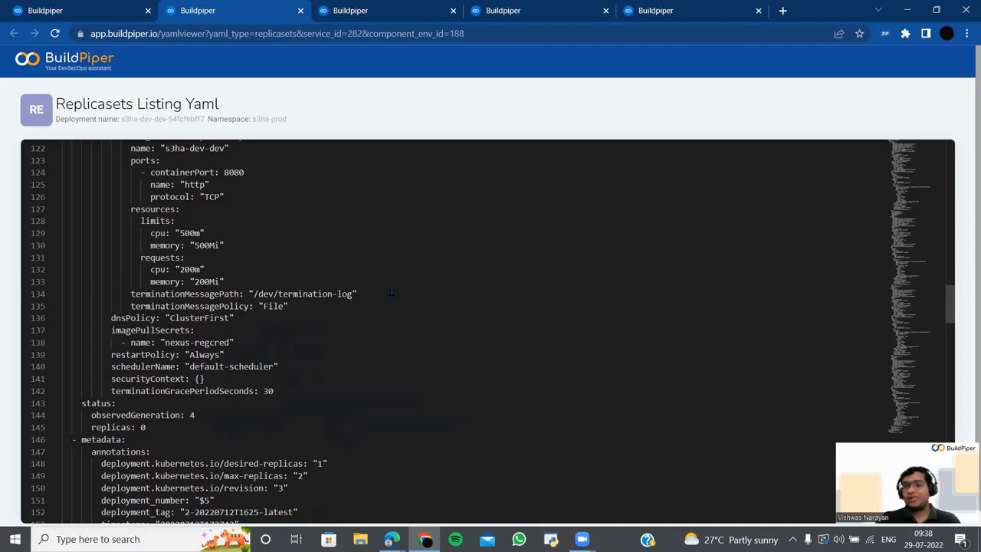
{"action": "scroll", "coordinate": [325, 377], "scroll_direction": "up", "scroll_amount": 9}
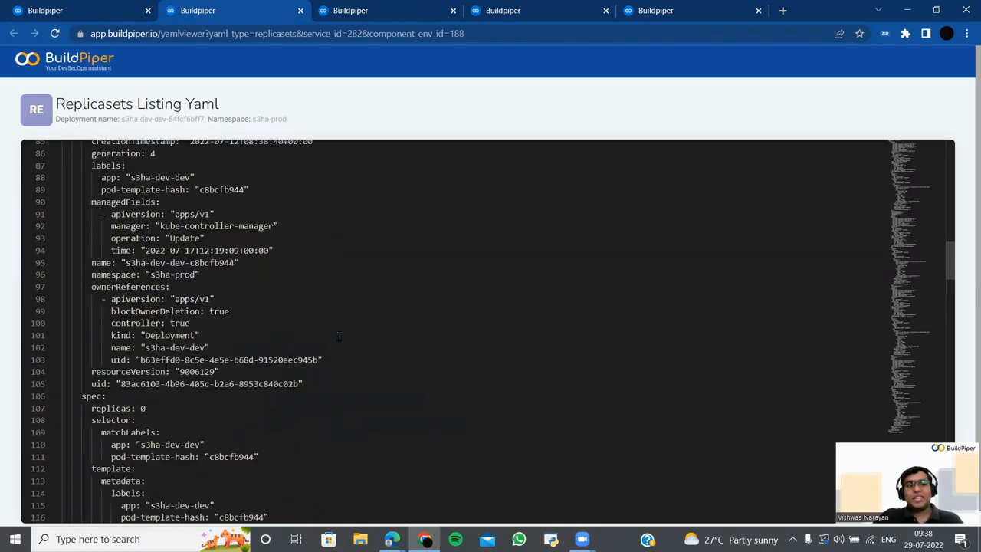
{"action": "scroll", "coordinate": [244, 298], "scroll_direction": "up", "scroll_amount": 10}
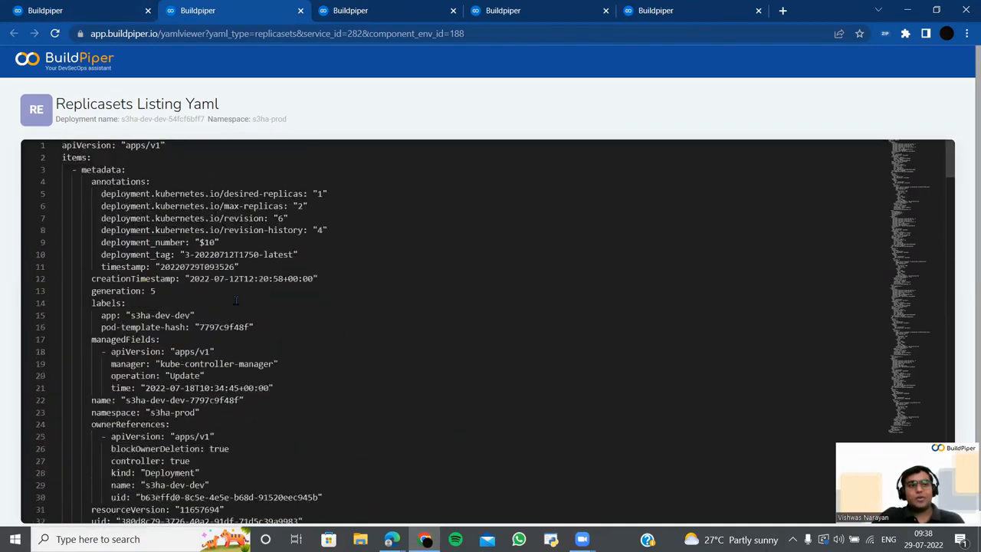
{"action": "left_click", "coordinate": [82, 10]}
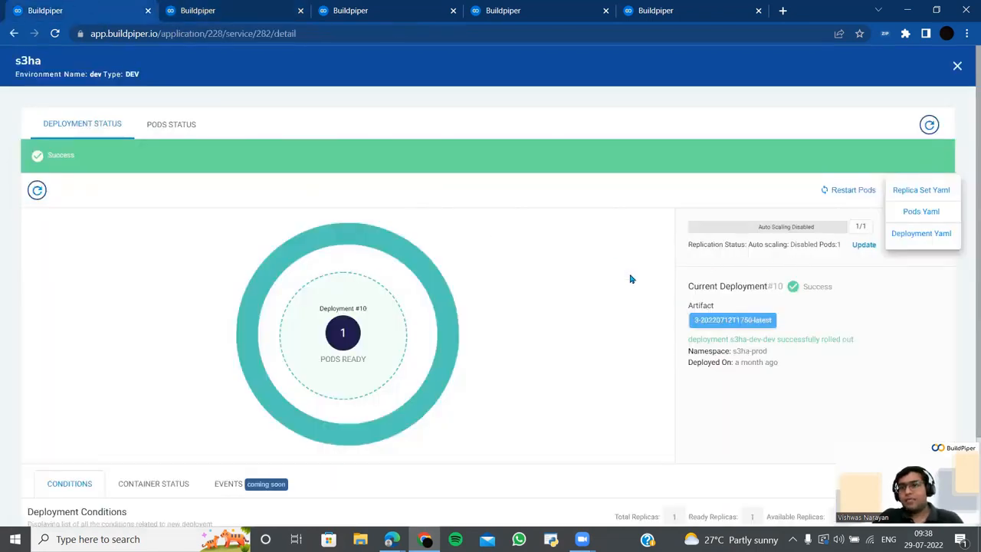
- Dismiss the YAML options list and show the s3ha pod's status conditions
{"action": "left_click", "coordinate": [707, 205]}
{"action": "scroll", "coordinate": [606, 345], "scroll_direction": "down", "scroll_amount": 3}
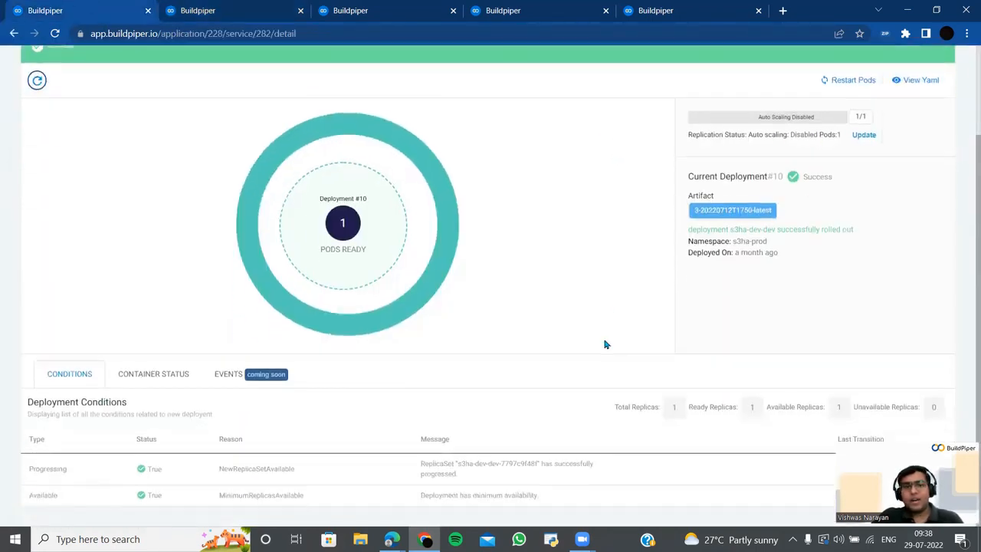
{"action": "scroll", "coordinate": [607, 345], "scroll_direction": "up", "scroll_amount": 3}
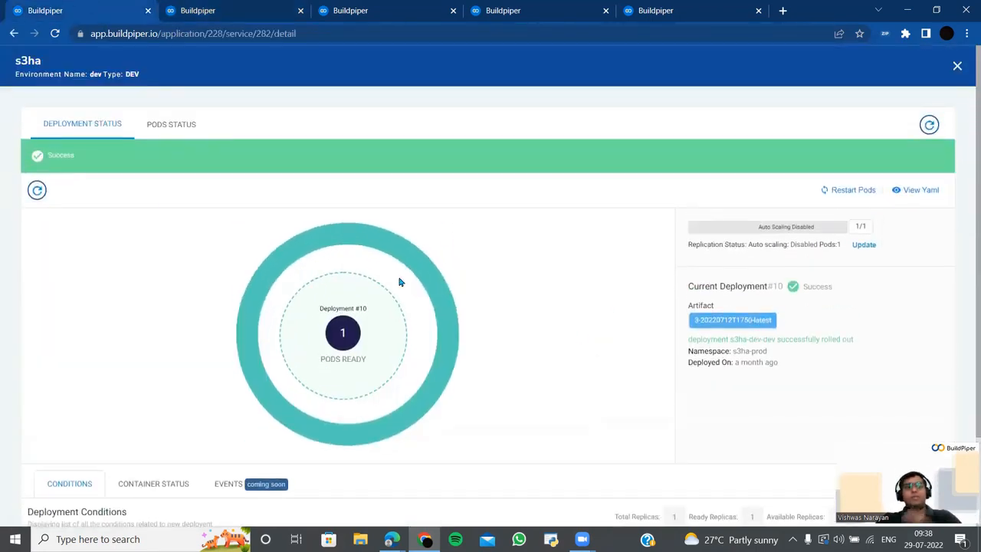
{"action": "left_click", "coordinate": [177, 127]}
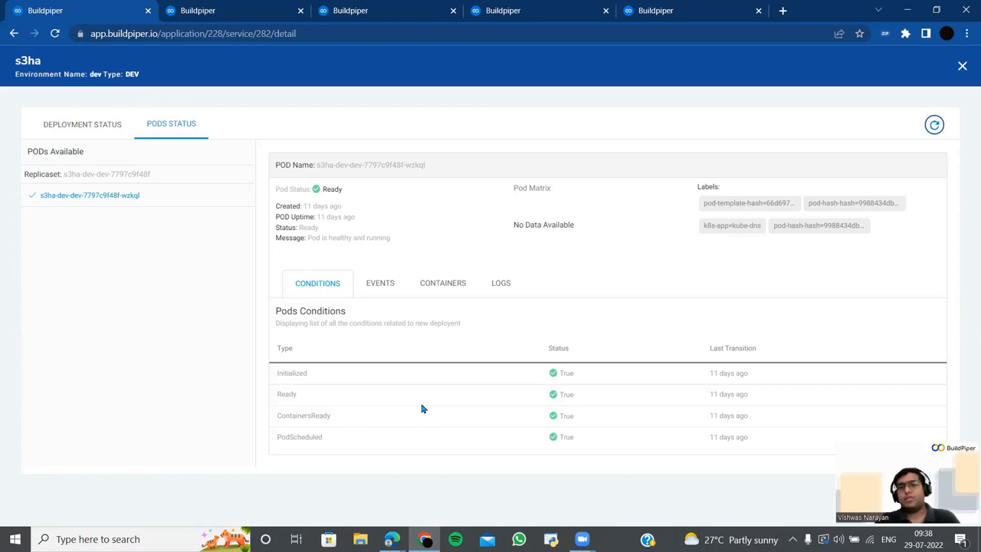
- Go through the pod's events, containers and logs, then close the s3ha deployment view
{"action": "left_click", "coordinate": [381, 286]}
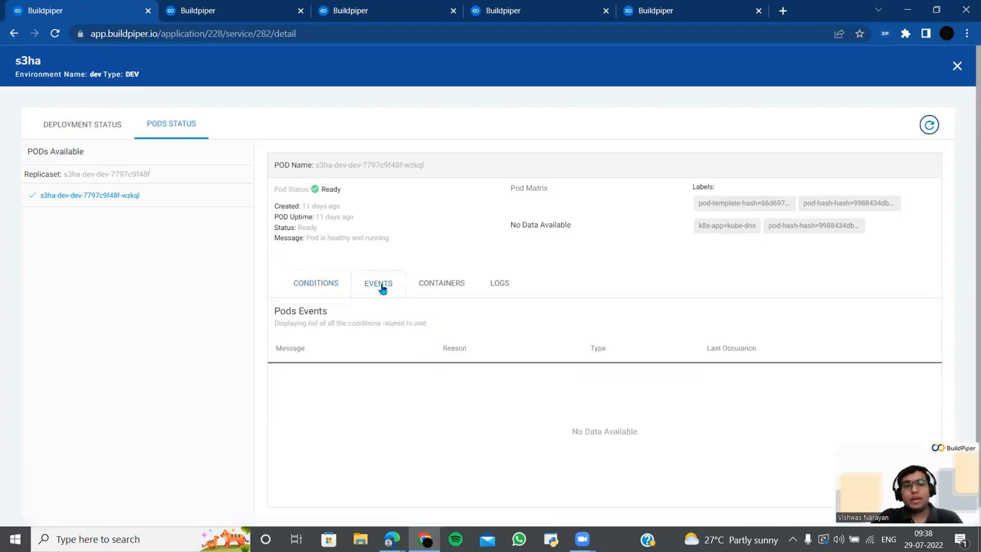
{"action": "left_click", "coordinate": [438, 293]}
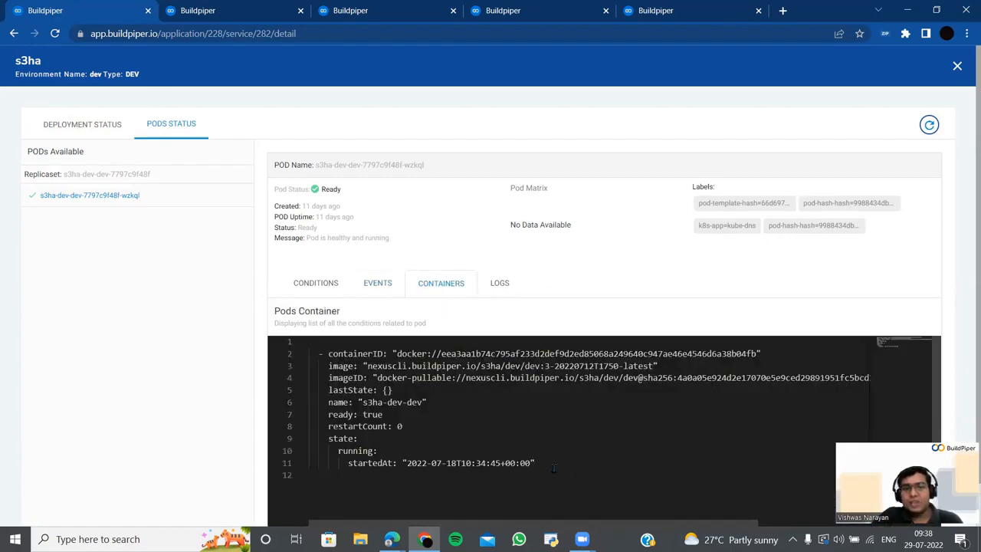
{"action": "left_click", "coordinate": [500, 287]}
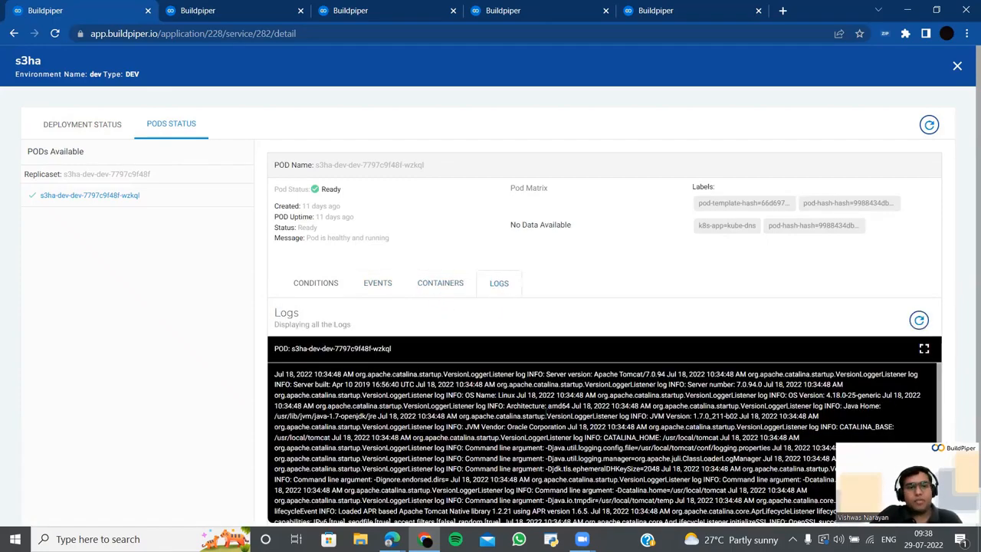
{"action": "scroll", "coordinate": [547, 415], "scroll_direction": "down", "scroll_amount": 3}
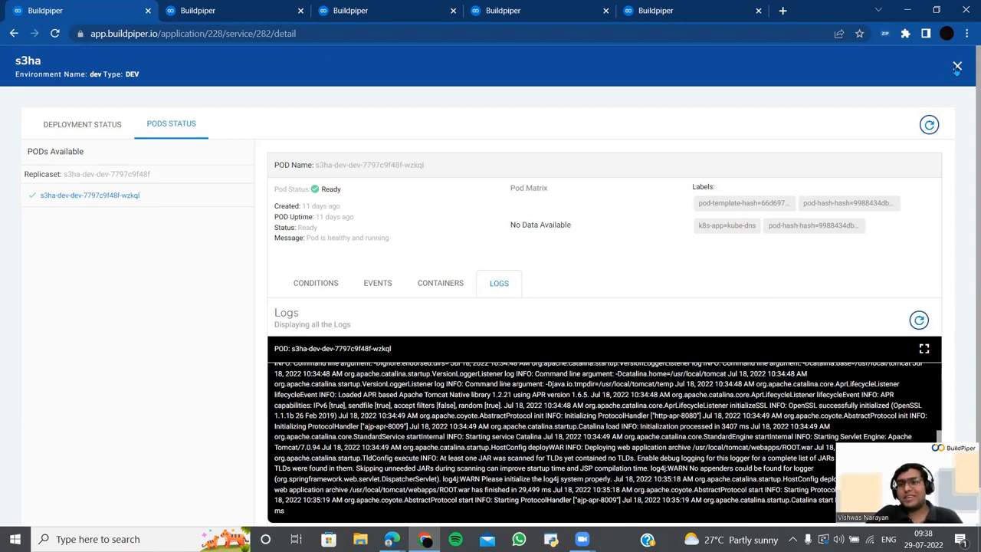
{"action": "left_click", "coordinate": [957, 67]}
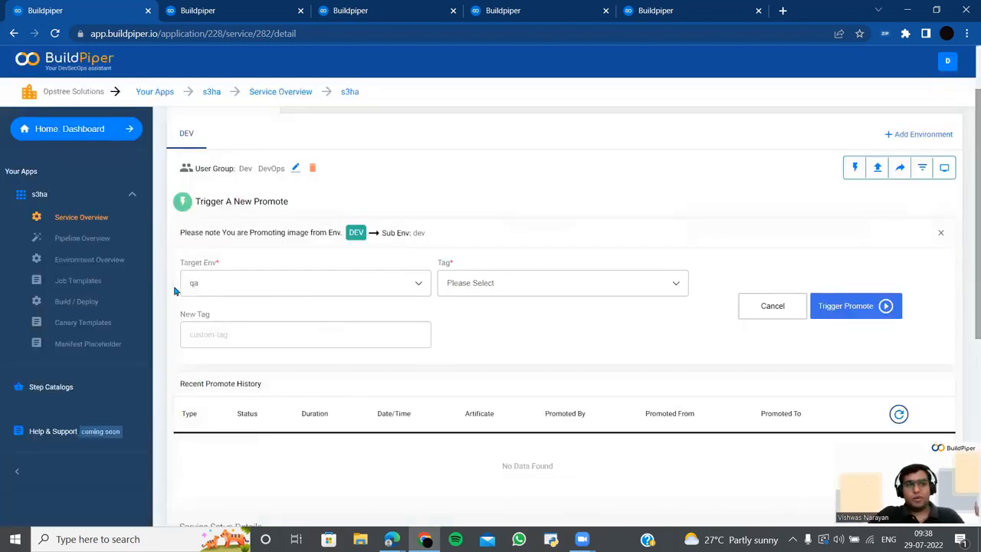
- From Home, open the s3ha app's dev environment and look over its namespace CPU and memory charts
{"action": "left_click", "coordinate": [111, 130]}
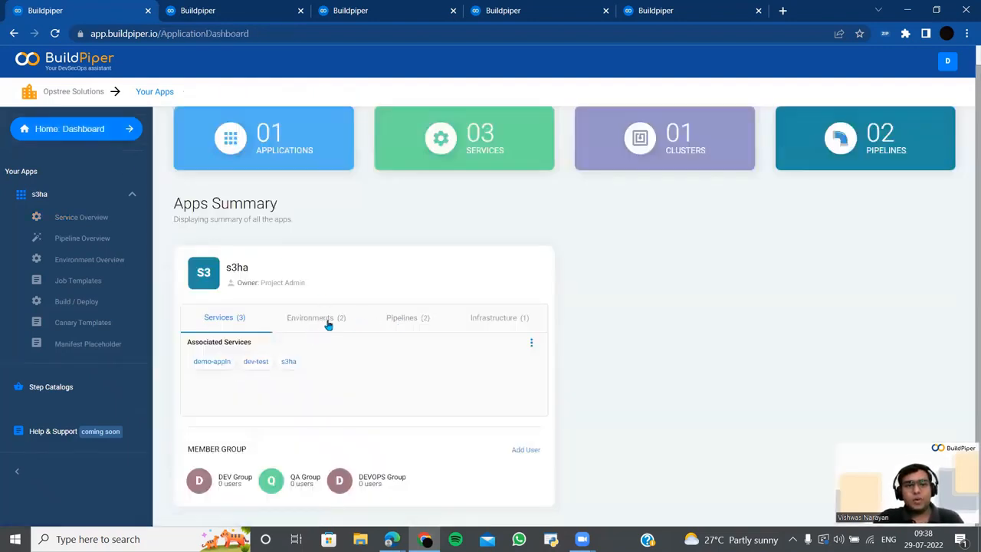
{"action": "left_click", "coordinate": [328, 323]}
{"action": "left_click", "coordinate": [251, 366]}
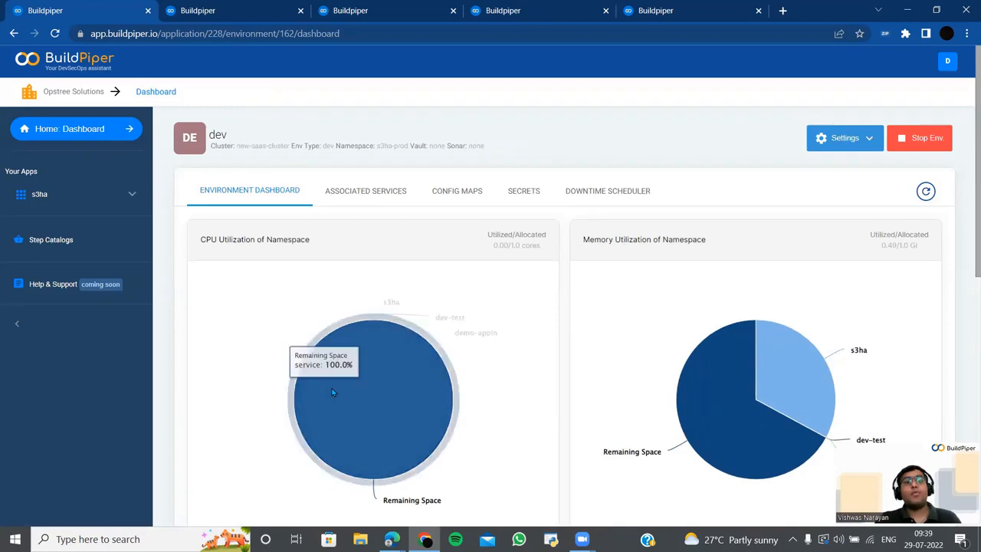
{"action": "scroll", "coordinate": [455, 399], "scroll_direction": "down", "scroll_amount": 3}
{"action": "scroll", "coordinate": [455, 399], "scroll_direction": "up", "scroll_amount": 2}
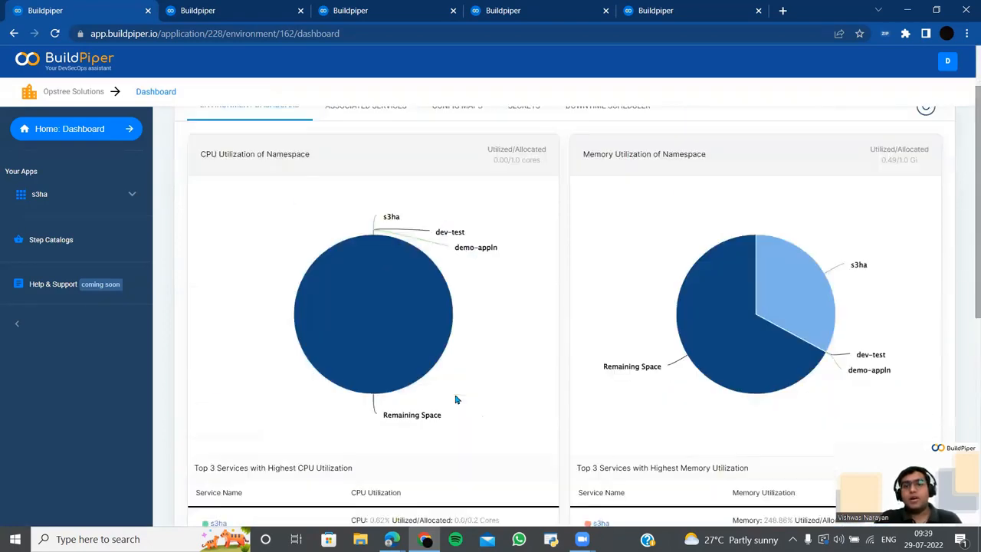
{"action": "scroll", "coordinate": [456, 399], "scroll_direction": "down", "scroll_amount": 3}
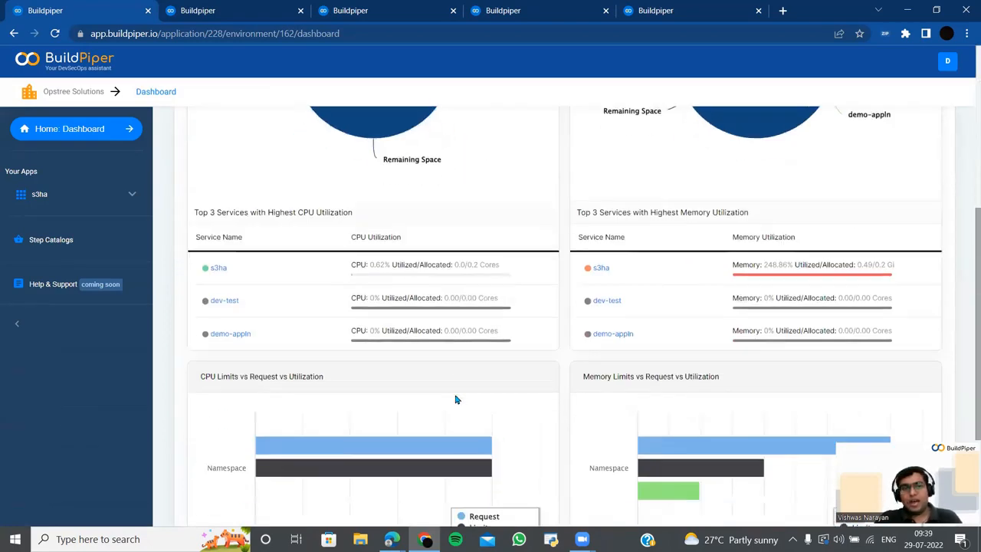
{"action": "scroll", "coordinate": [455, 399], "scroll_direction": "down", "scroll_amount": 2}
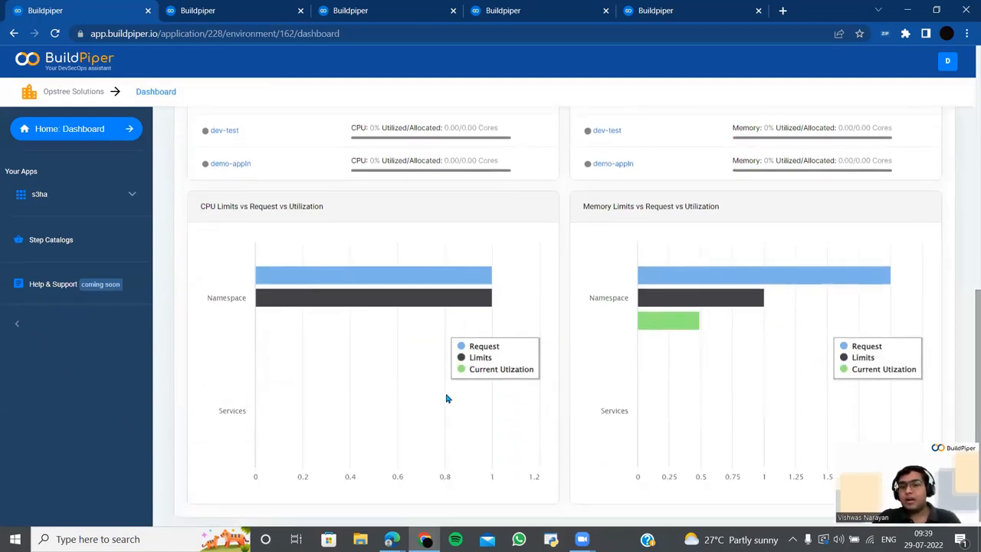
{"action": "scroll", "coordinate": [448, 395], "scroll_direction": "up", "scroll_amount": 4}
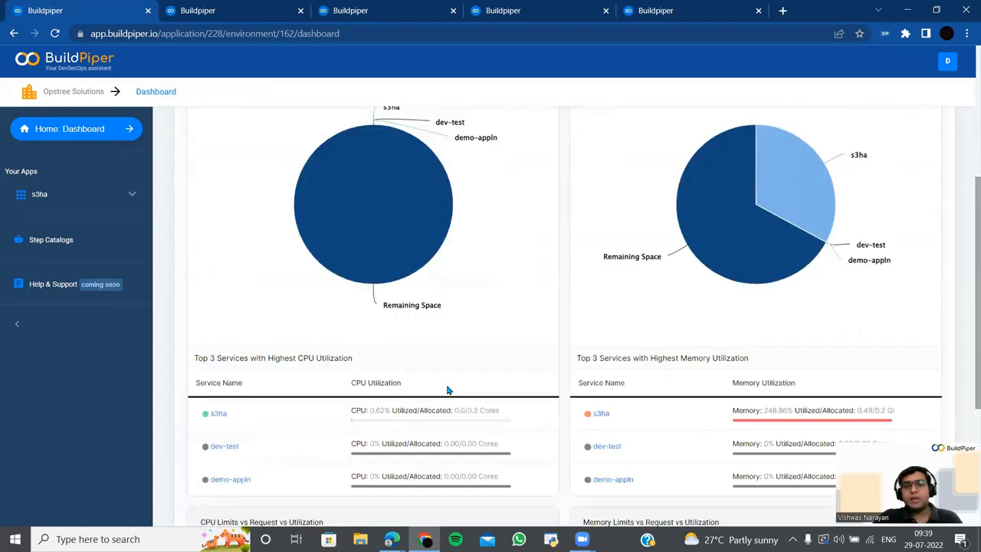
{"action": "scroll", "coordinate": [448, 391], "scroll_direction": "up", "scroll_amount": 3}
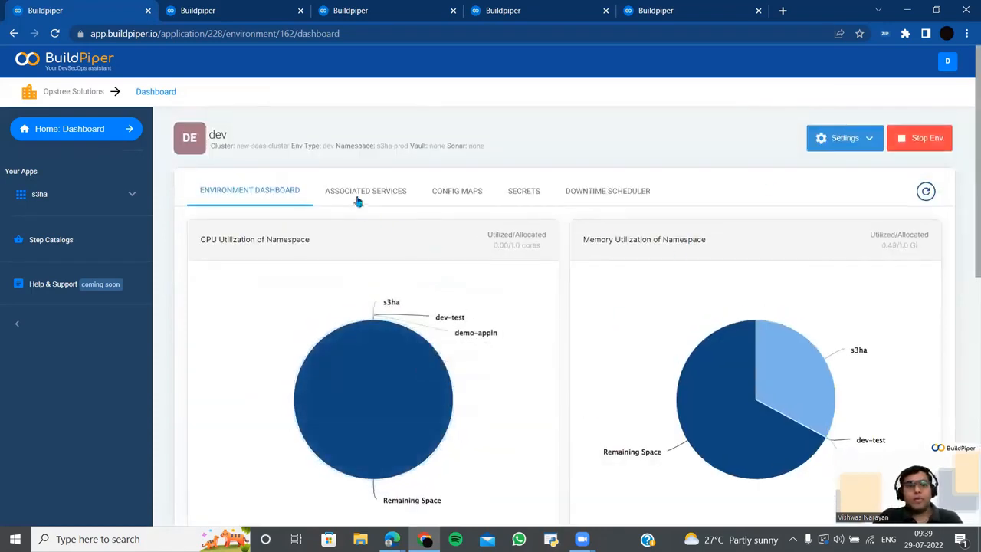
- List the services associated with the dev environment
{"action": "left_click", "coordinate": [359, 197]}
{"action": "scroll", "coordinate": [410, 268], "scroll_direction": "down", "scroll_amount": 1}
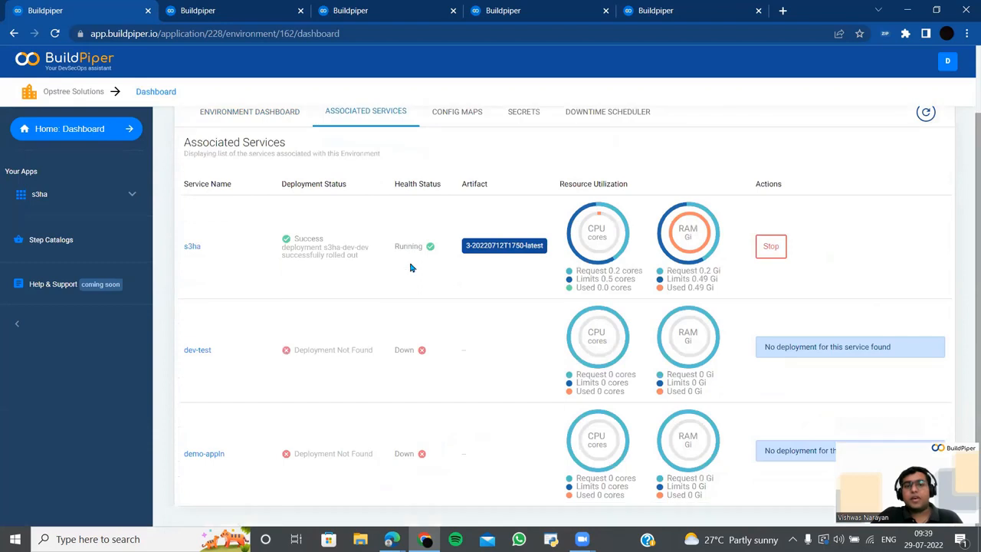
{"action": "scroll", "coordinate": [411, 264], "scroll_direction": "up", "scroll_amount": 1}
{"action": "scroll", "coordinate": [412, 266], "scroll_direction": "down", "scroll_amount": 1}
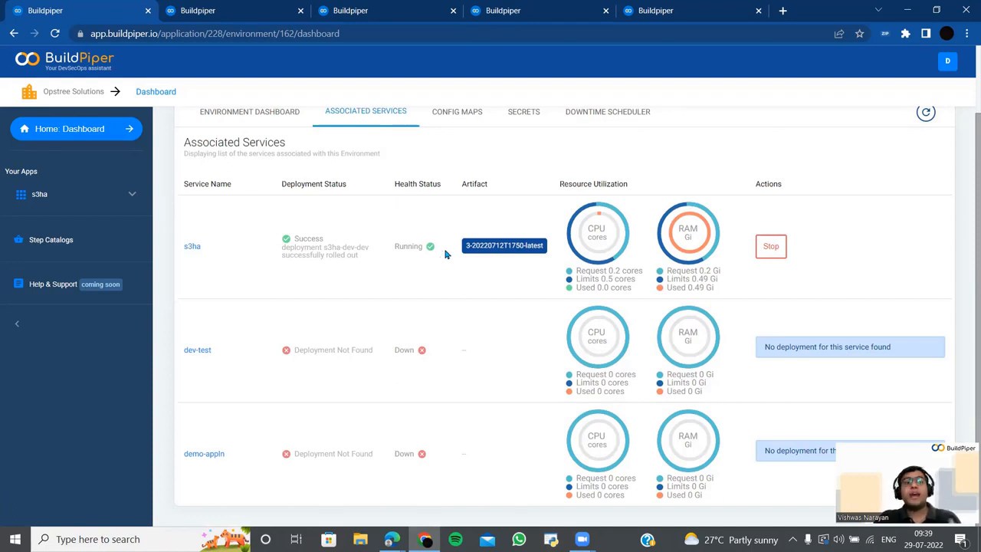
{"action": "scroll", "coordinate": [452, 249], "scroll_direction": "up", "scroll_amount": 2}
- Check which services use the kube-root-ca.crt config map and the default token secret, then open Downtime Scheduler
{"action": "left_click", "coordinate": [466, 201]}
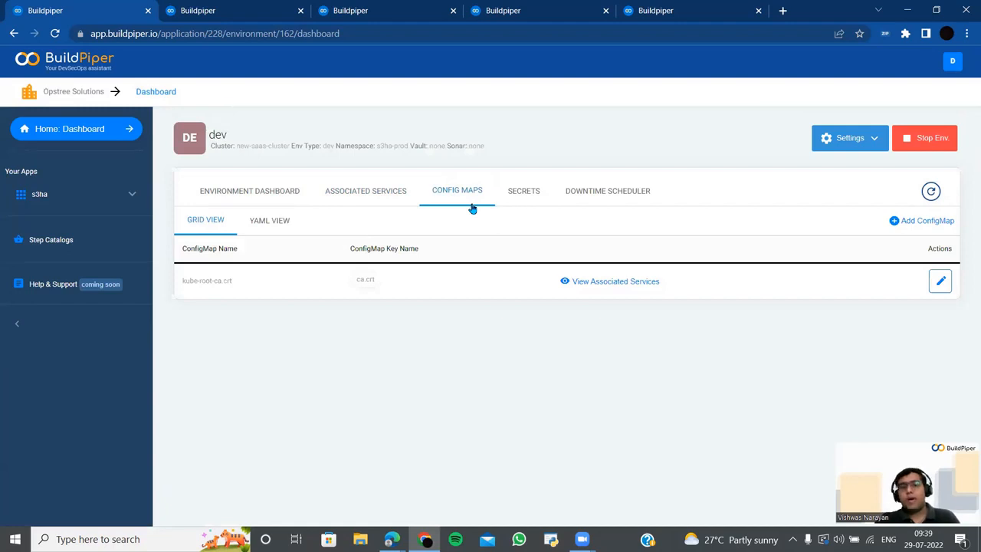
{"action": "left_click", "coordinate": [622, 282]}
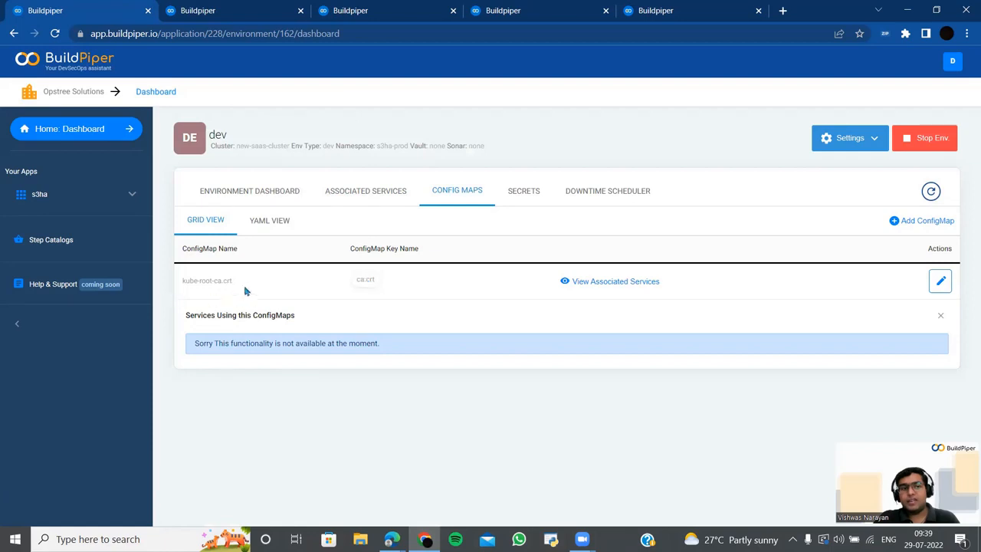
{"action": "left_click_drag", "start_coordinate": [247, 289], "coordinate": [161, 294]}
{"action": "left_click", "coordinate": [527, 192]}
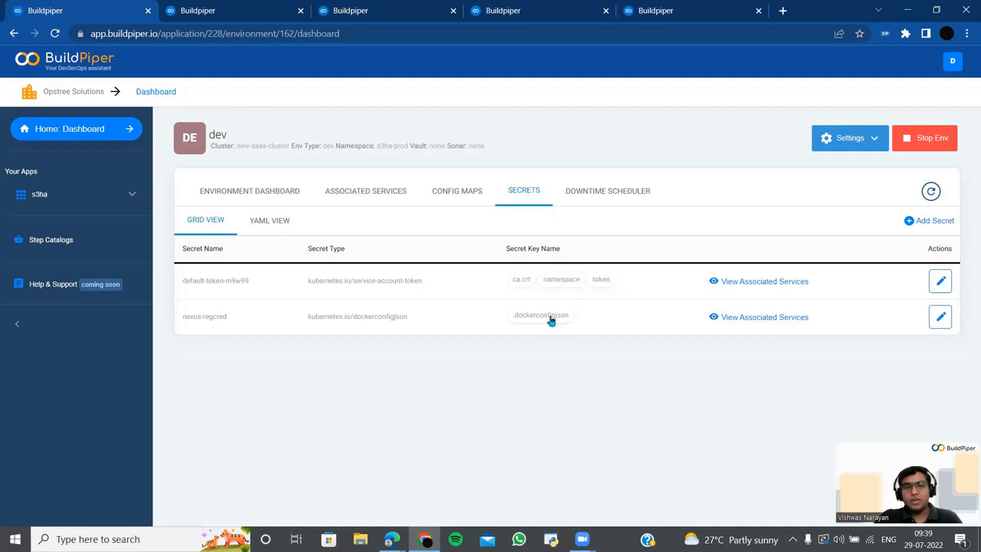
{"action": "left_click", "coordinate": [749, 287]}
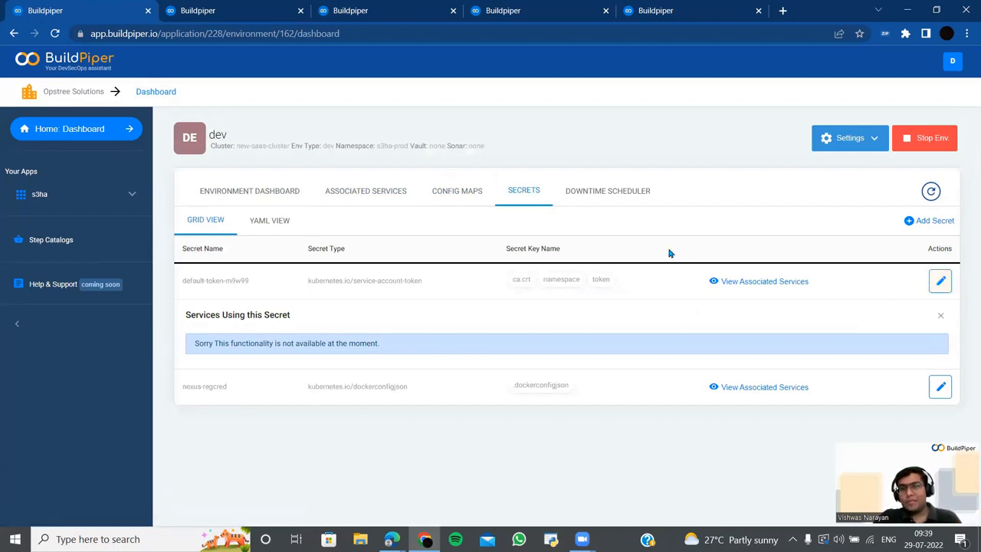
{"action": "left_click", "coordinate": [620, 192]}
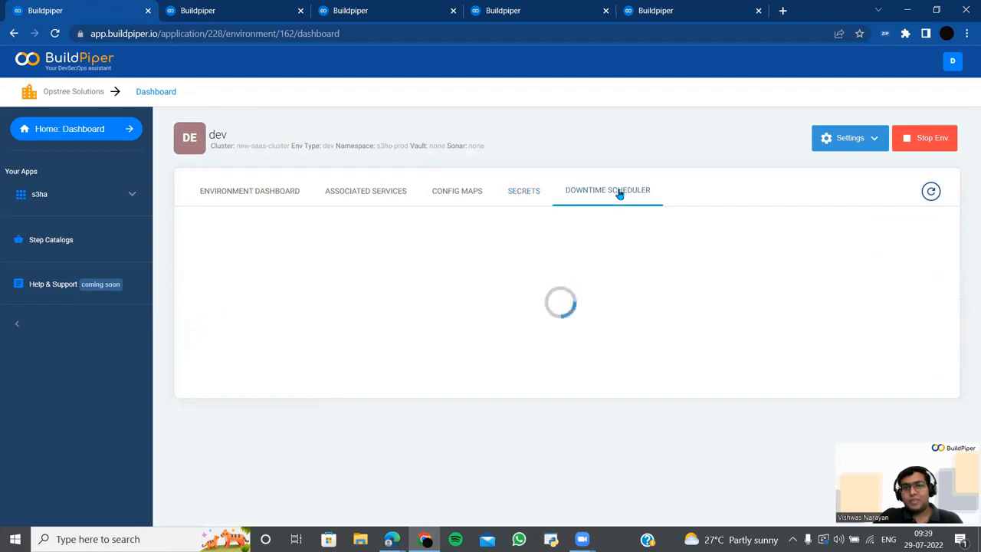
- Add a downtime schedule named cron-job-2 that runs only on Mondays
{"action": "left_click", "coordinate": [569, 374]}
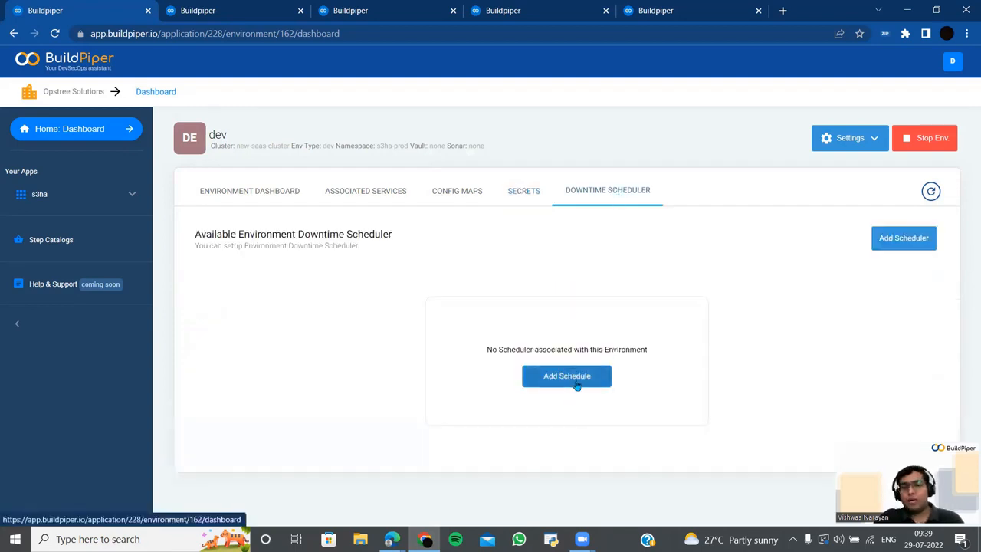
{"action": "left_click", "coordinate": [572, 331]}
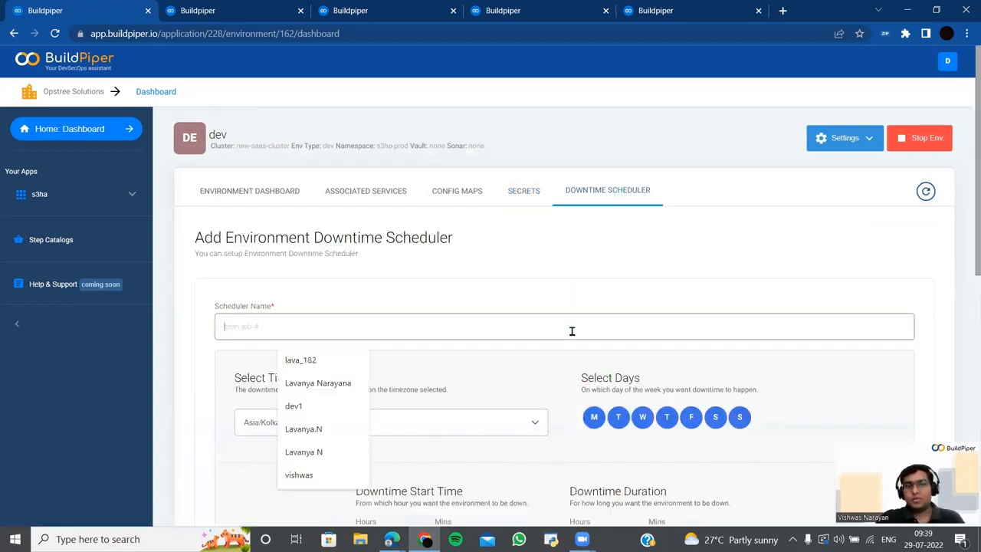
{"action": "type", "text": "cron"}
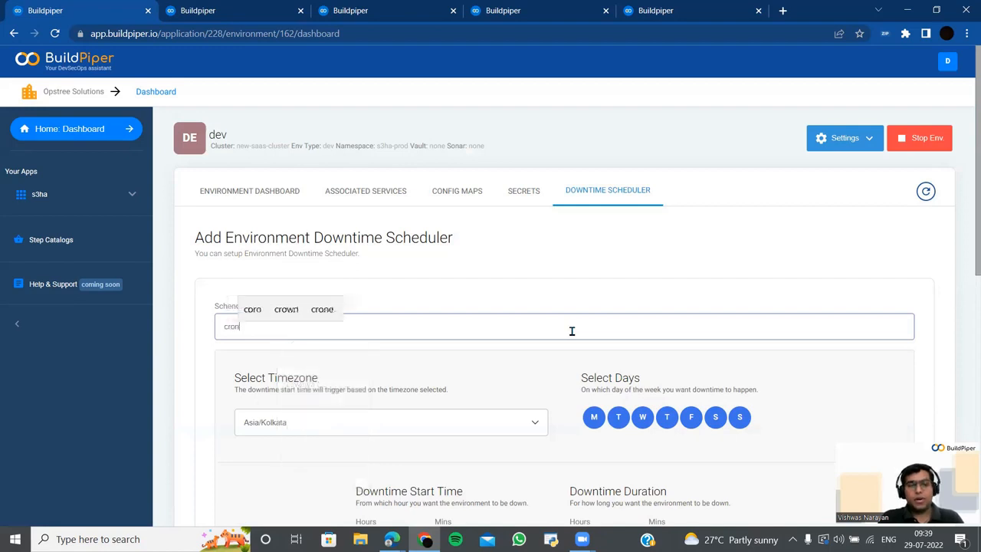
{"action": "type", "text": "-job-2"}
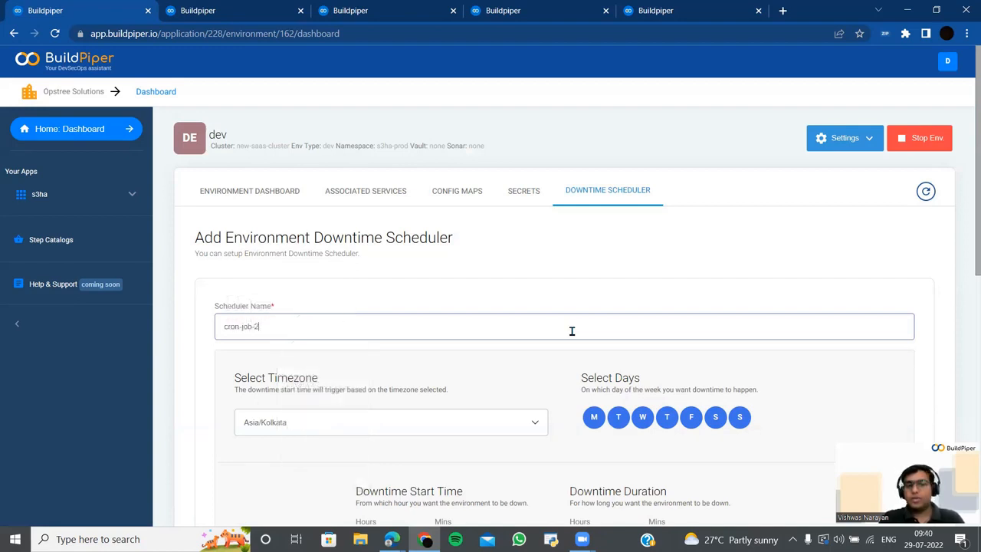
{"action": "scroll", "coordinate": [575, 426], "scroll_direction": "down", "scroll_amount": 3}
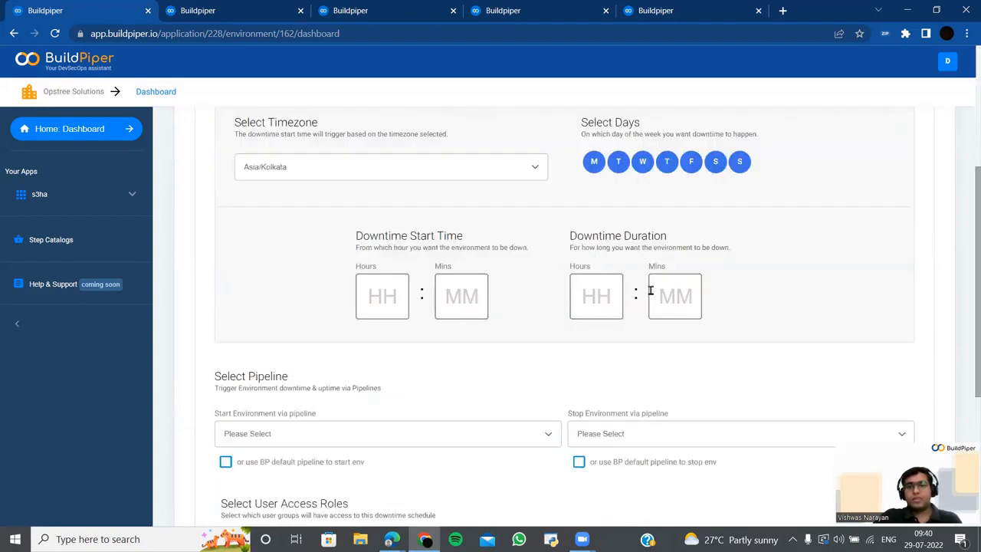
{"action": "left_click", "coordinate": [619, 161]}
{"action": "left_click", "coordinate": [642, 162]}
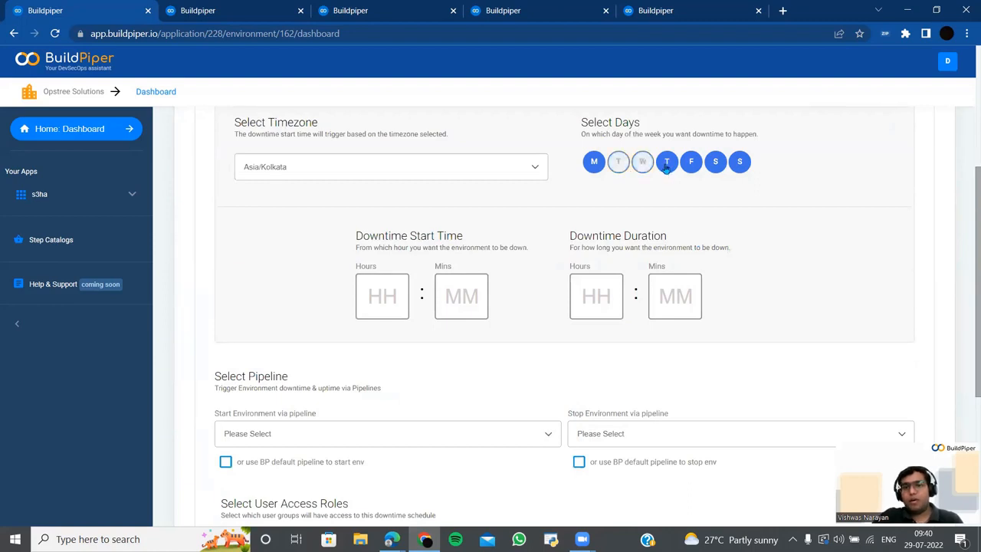
{"action": "left_click", "coordinate": [667, 162]}
{"action": "left_click", "coordinate": [691, 162]}
{"action": "left_click", "coordinate": [715, 164]}
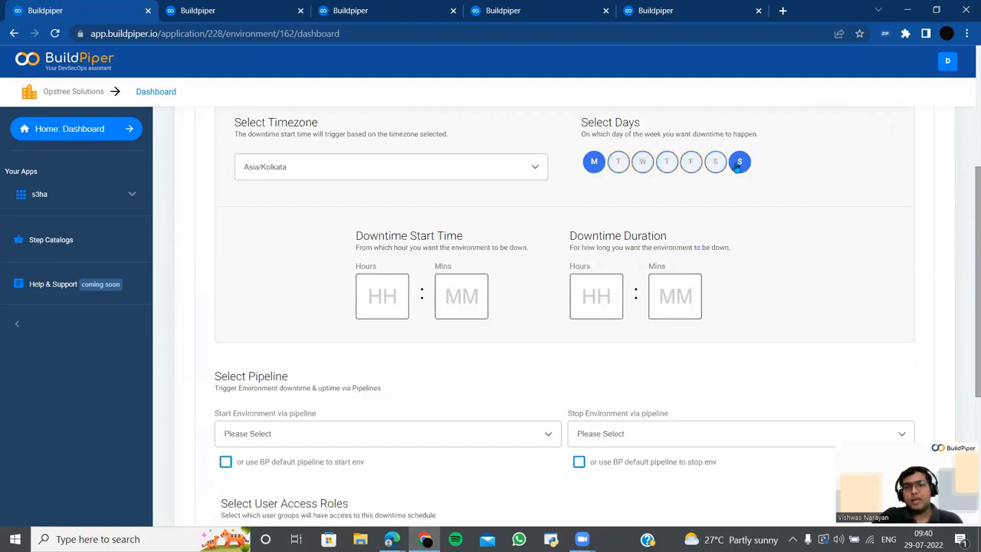
{"action": "left_click", "coordinate": [740, 163]}
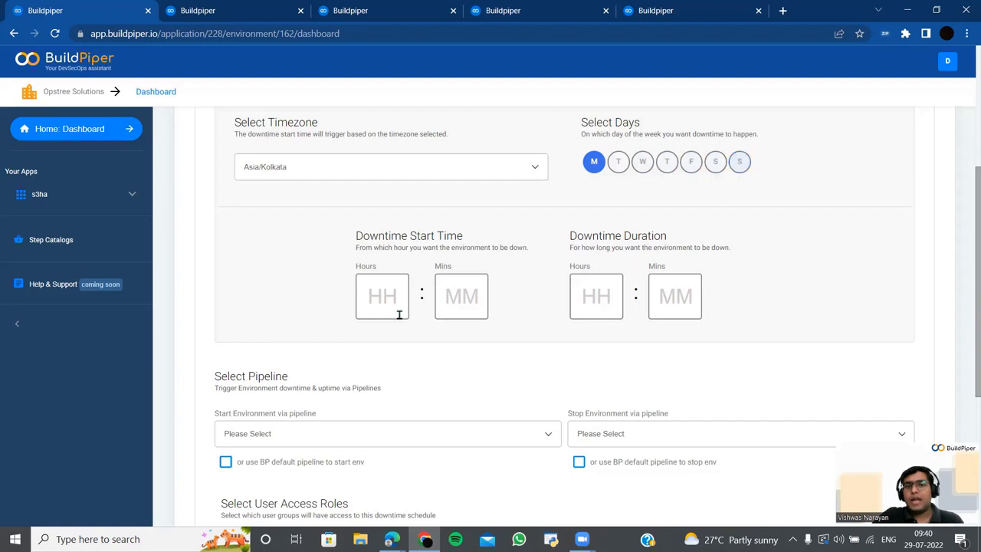
- Set the start time to 21:22 and the downtime duration to 21:40
{"action": "left_click", "coordinate": [390, 301]}
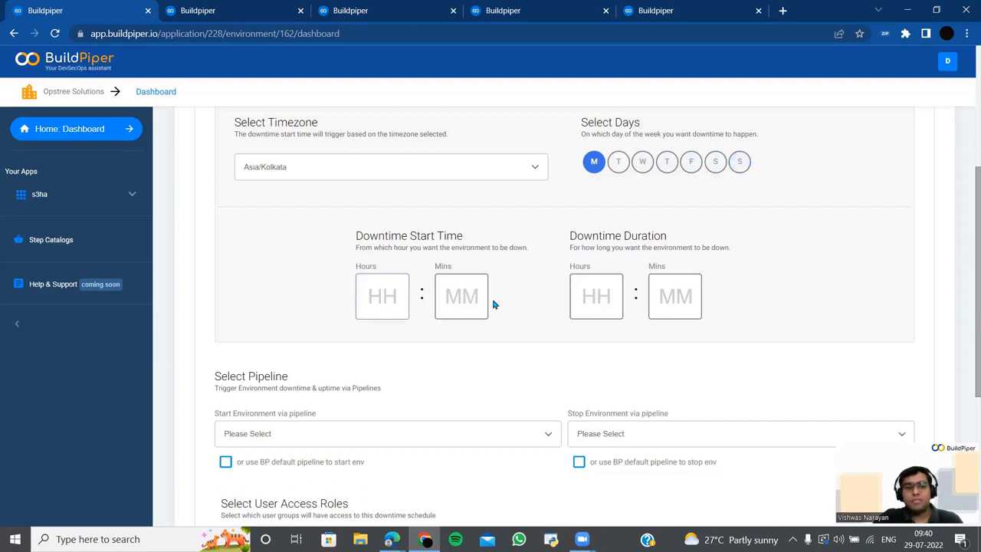
{"action": "type", "text": "21"}
{"action": "left_click", "coordinate": [469, 295]}
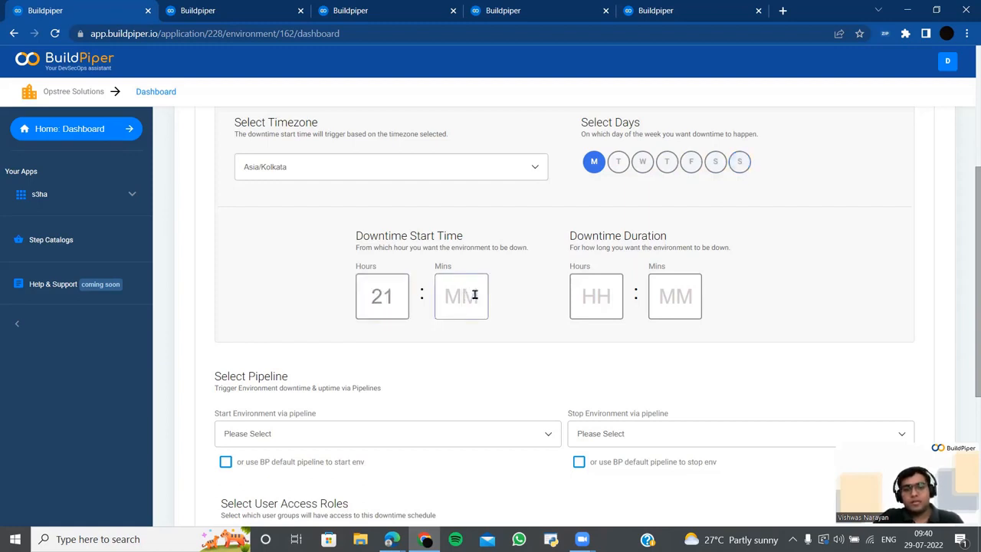
{"action": "type", "text": "22"}
{"action": "left_click", "coordinate": [602, 297]}
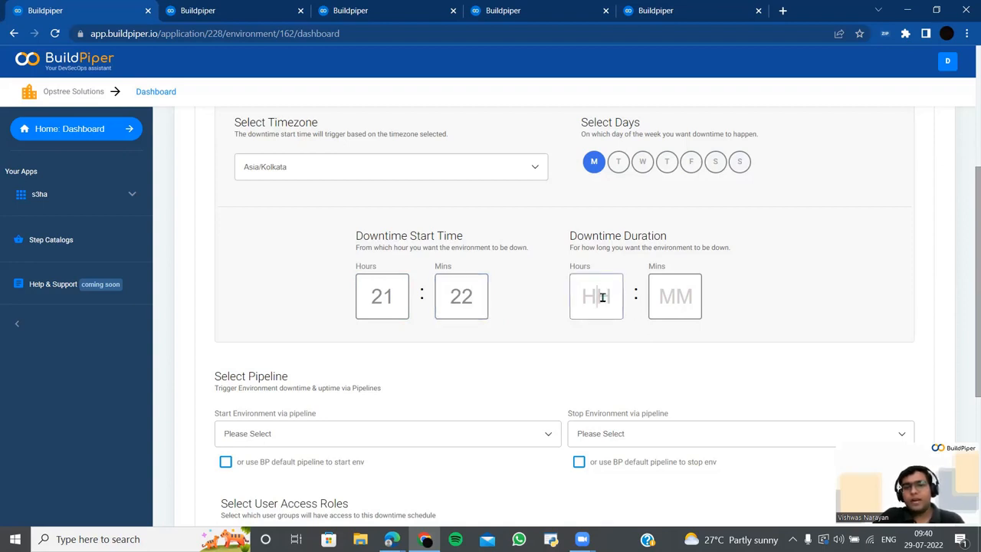
{"action": "type", "text": "21"}
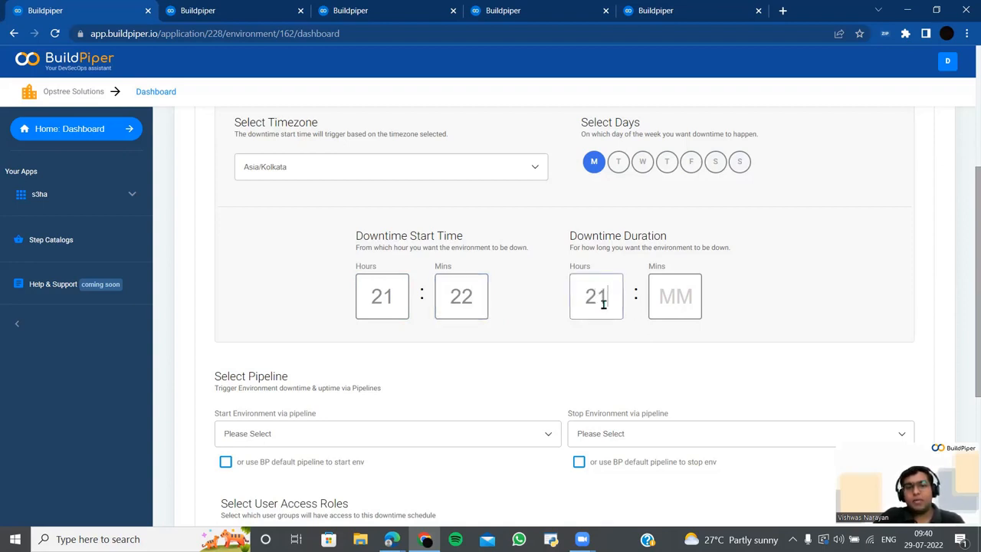
{"action": "left_click", "coordinate": [664, 302]}
{"action": "type", "text": "23"}
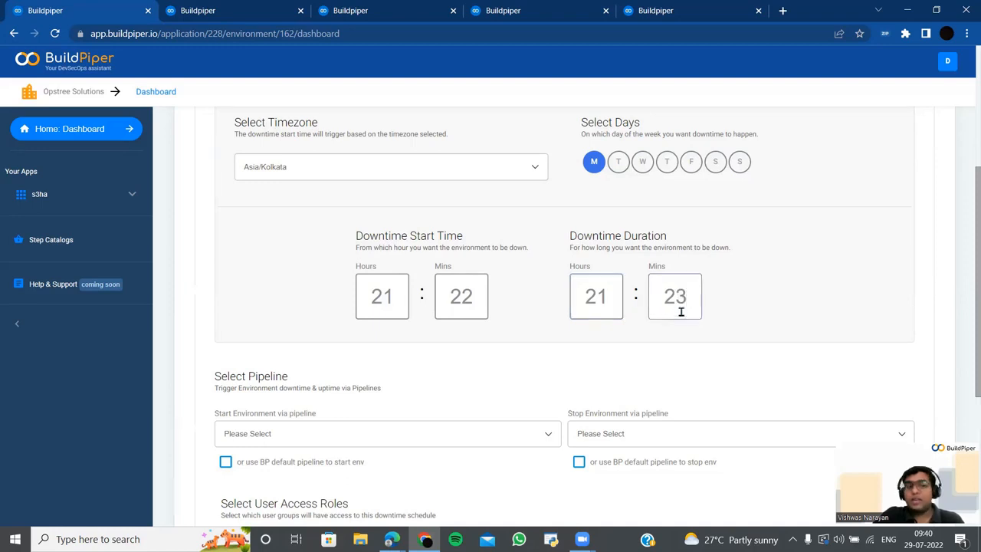
{"action": "key", "text": "BackSpace"}
{"action": "key", "text": "BackSpace"}
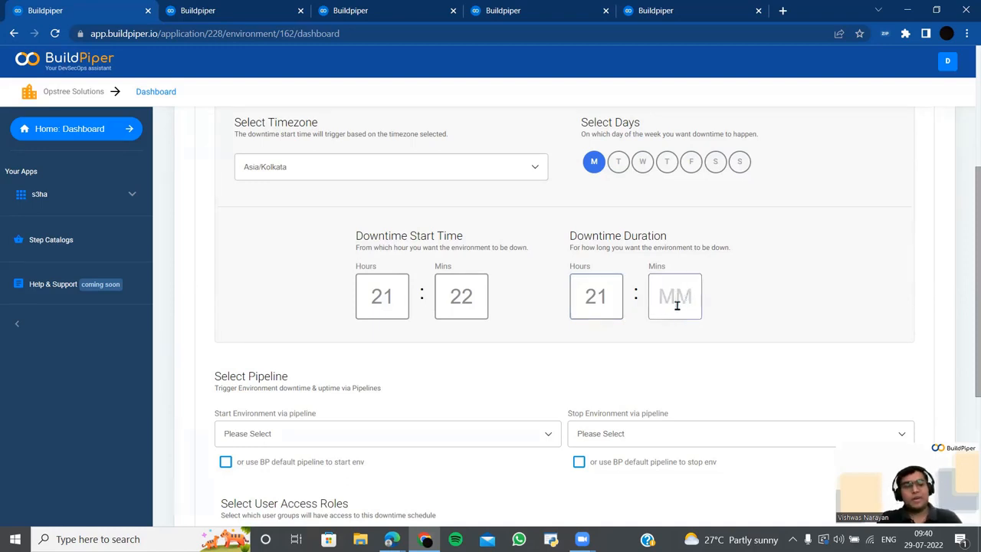
{"action": "type", "text": "40"}
{"action": "scroll", "coordinate": [543, 284], "scroll_direction": "down", "scroll_amount": 4}
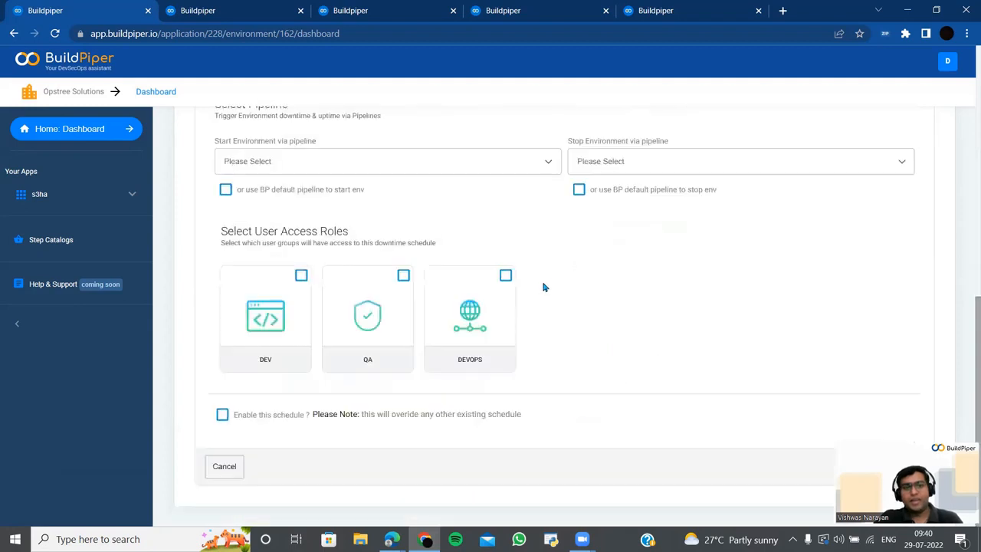
- Use dev-pipeline as the start and stop pipeline, with both default pipeline boxes ticked
{"action": "scroll", "coordinate": [460, 253], "scroll_direction": "up", "scroll_amount": 1}
{"action": "left_click", "coordinate": [374, 251]}
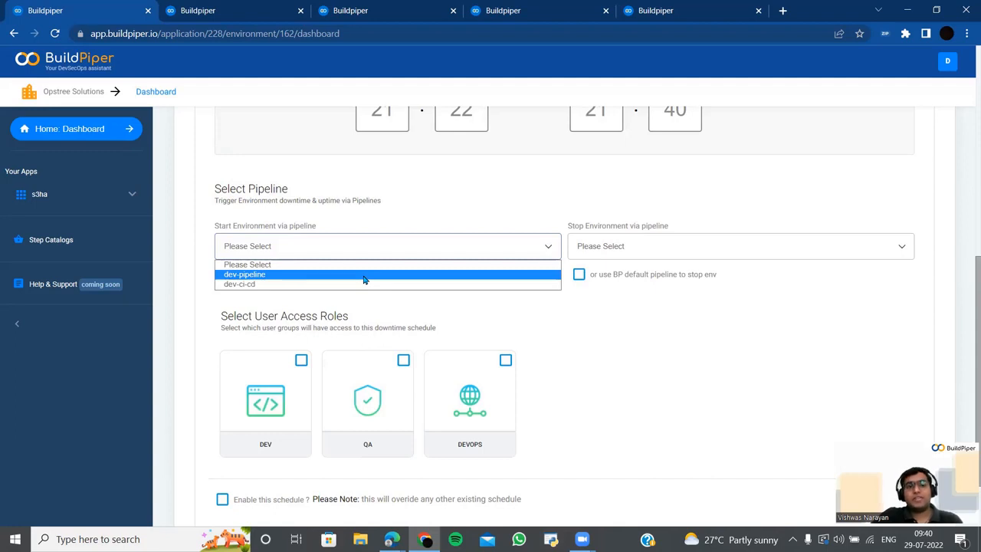
{"action": "left_click", "coordinate": [365, 277]}
{"action": "left_click", "coordinate": [672, 246]}
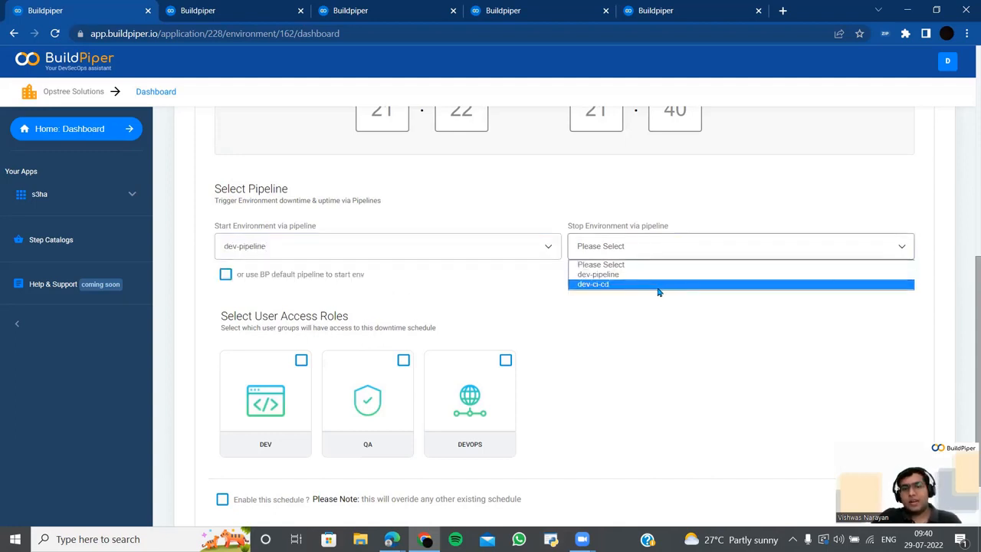
{"action": "left_click", "coordinate": [659, 275]}
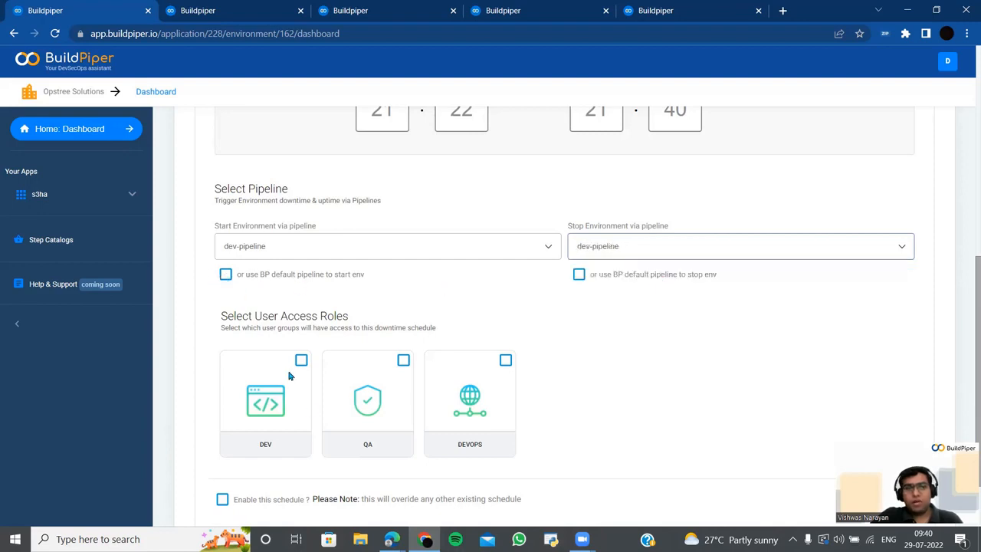
{"action": "left_click", "coordinate": [225, 274]}
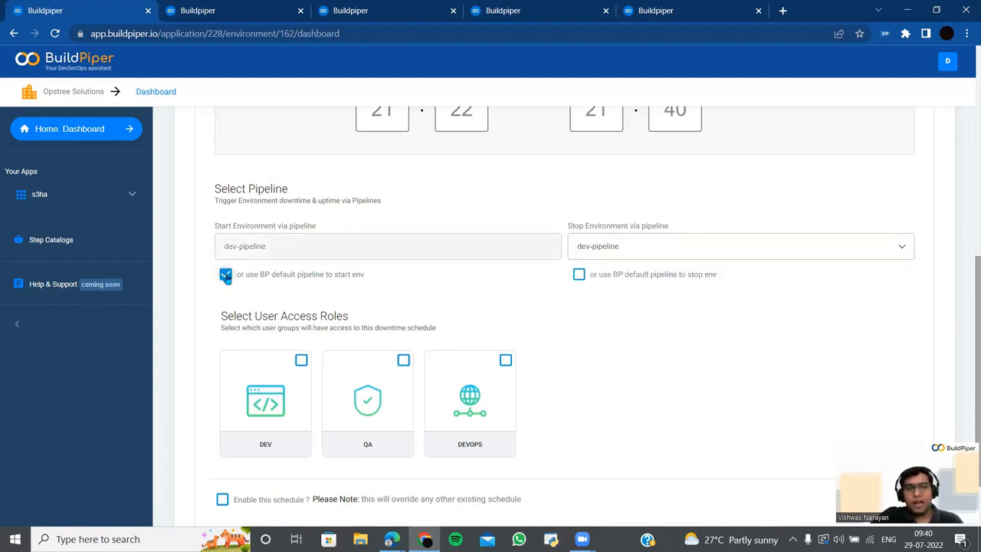
{"action": "left_click", "coordinate": [578, 276]}
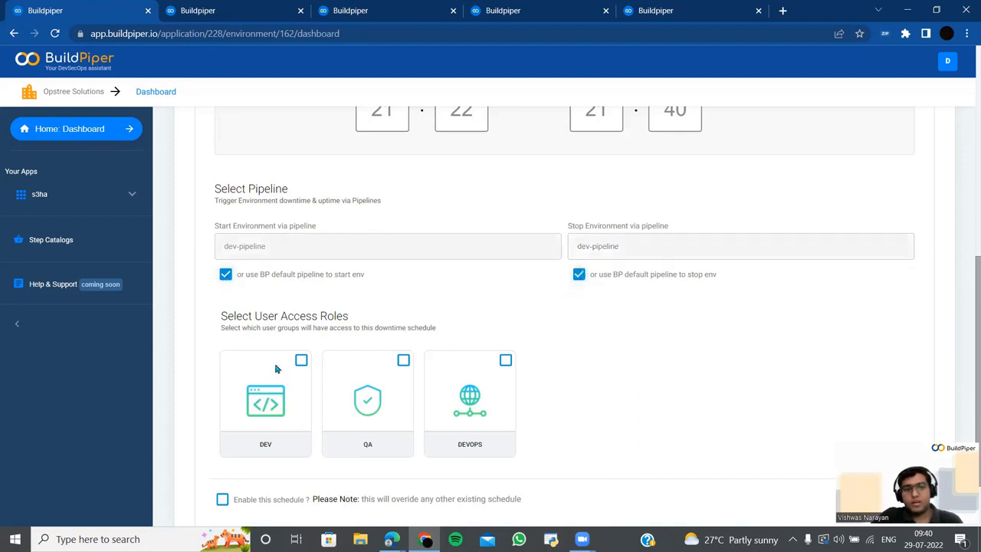
- Grant DEV, QA and DEVOPS access, enable the schedule and save cron-job-2
{"action": "left_click", "coordinate": [300, 360]}
{"action": "left_click", "coordinate": [402, 361]}
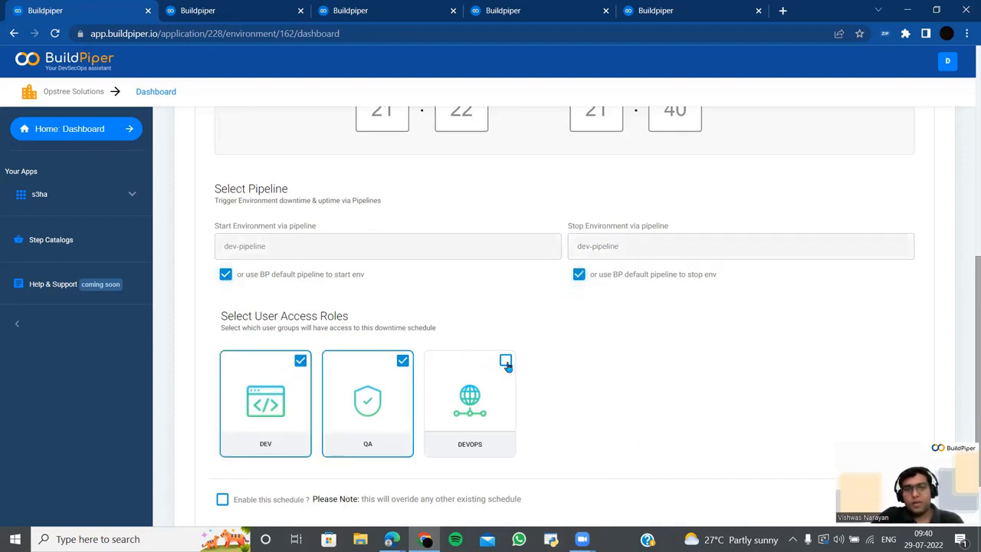
{"action": "left_click", "coordinate": [505, 363]}
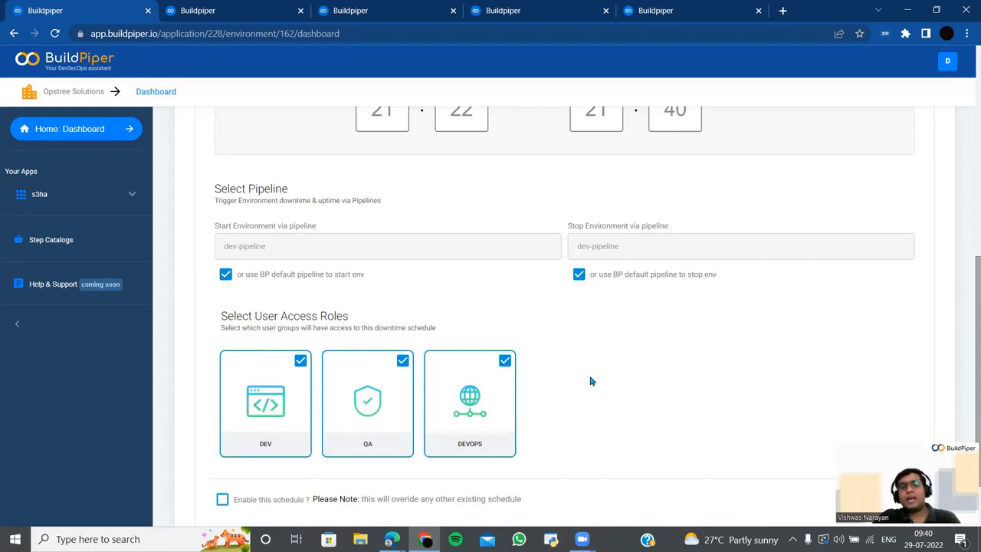
{"action": "scroll", "coordinate": [599, 374], "scroll_direction": "down", "scroll_amount": 1}
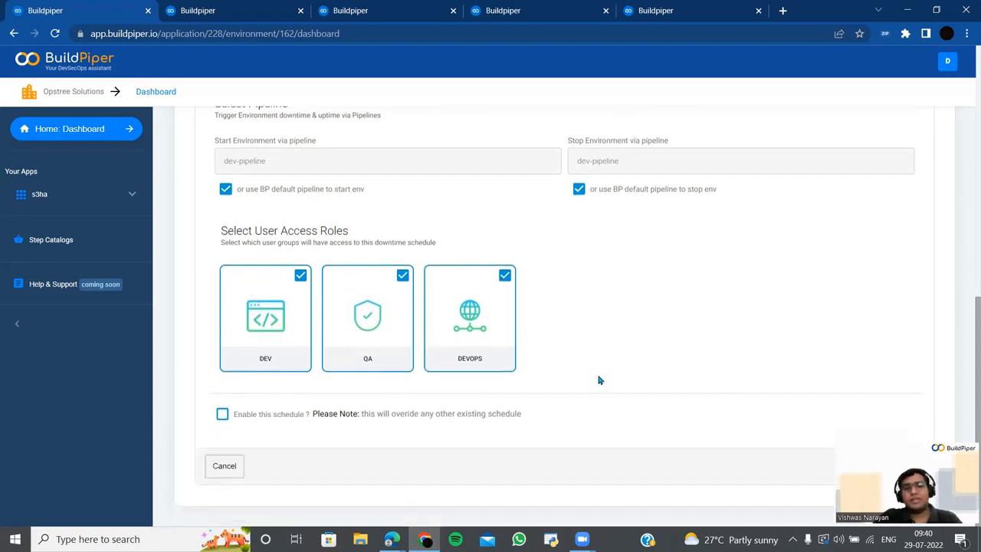
{"action": "left_click", "coordinate": [224, 414]}
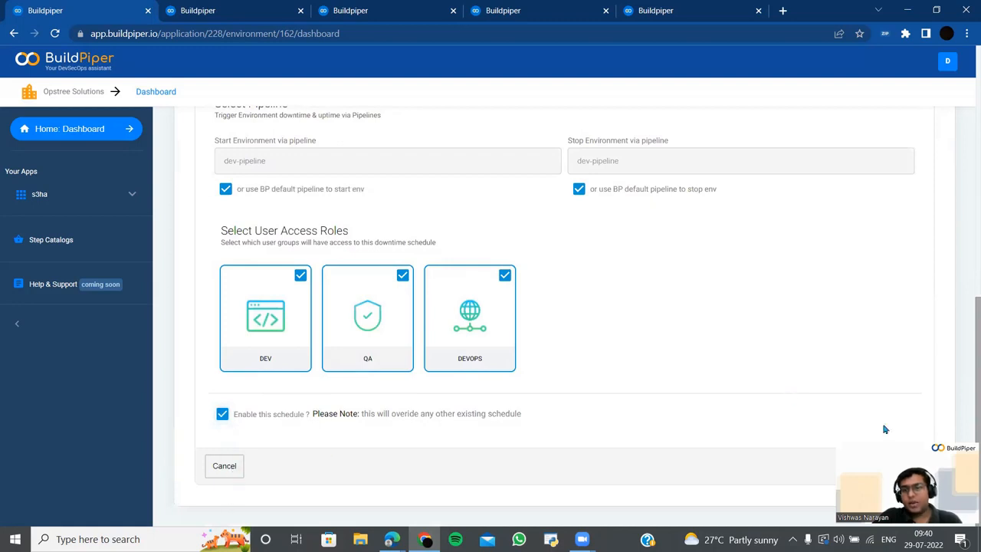
{"action": "left_click", "coordinate": [901, 464]}
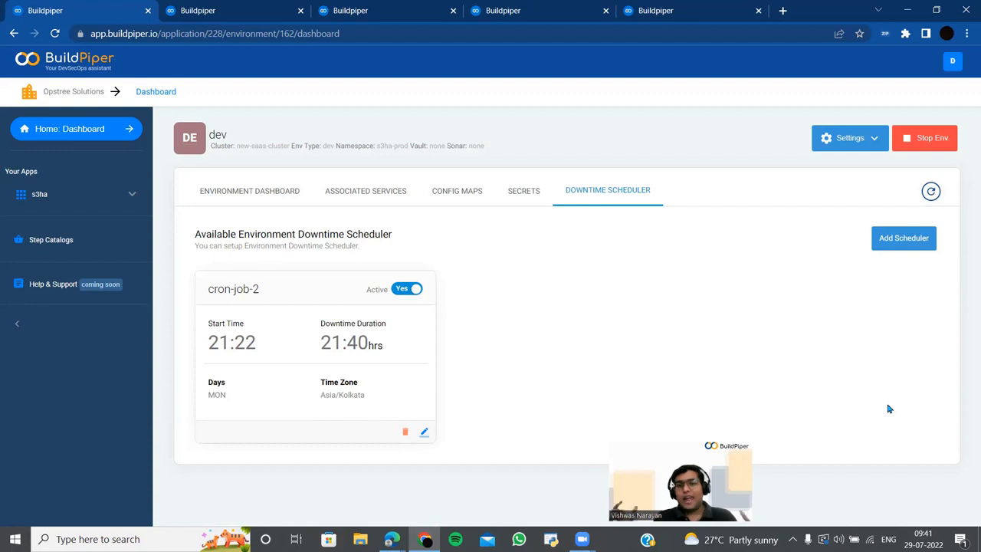
- Expand s3ha in the sidebar and go to its Pipeline Overview
{"action": "left_click", "coordinate": [133, 195]}
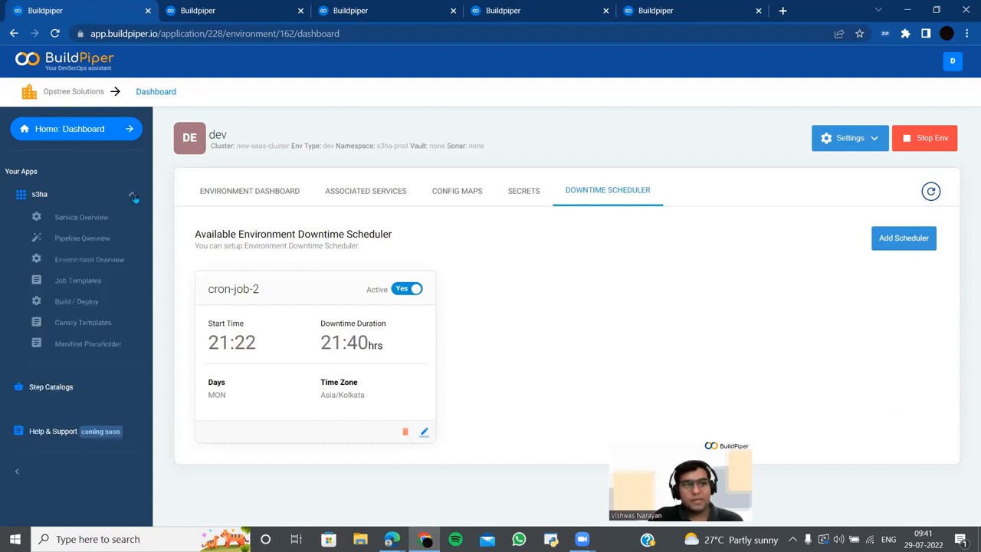
{"action": "left_click", "coordinate": [82, 238]}
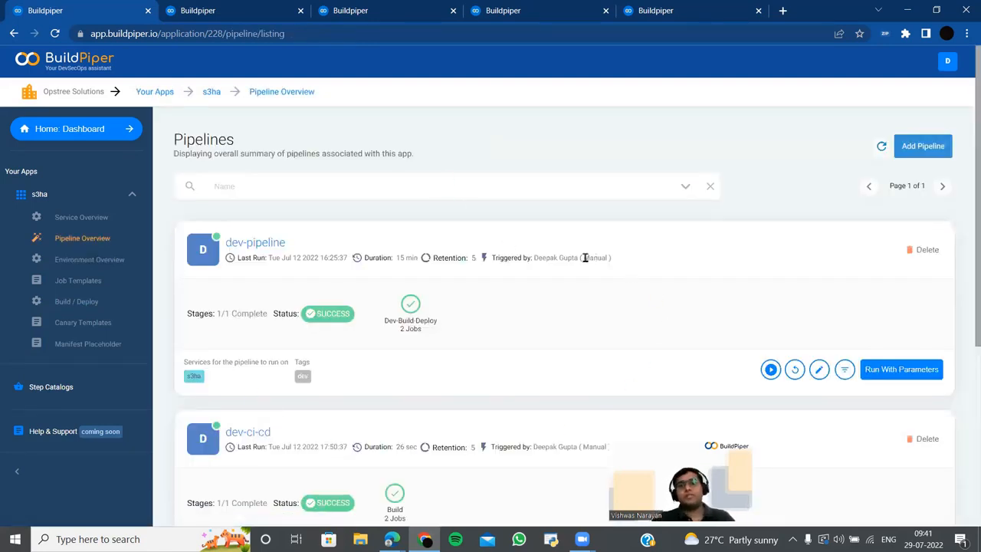
- Open dev-pipeline's latest run to view its Dev-Build-Deploy stage
{"action": "left_click", "coordinate": [248, 244]}
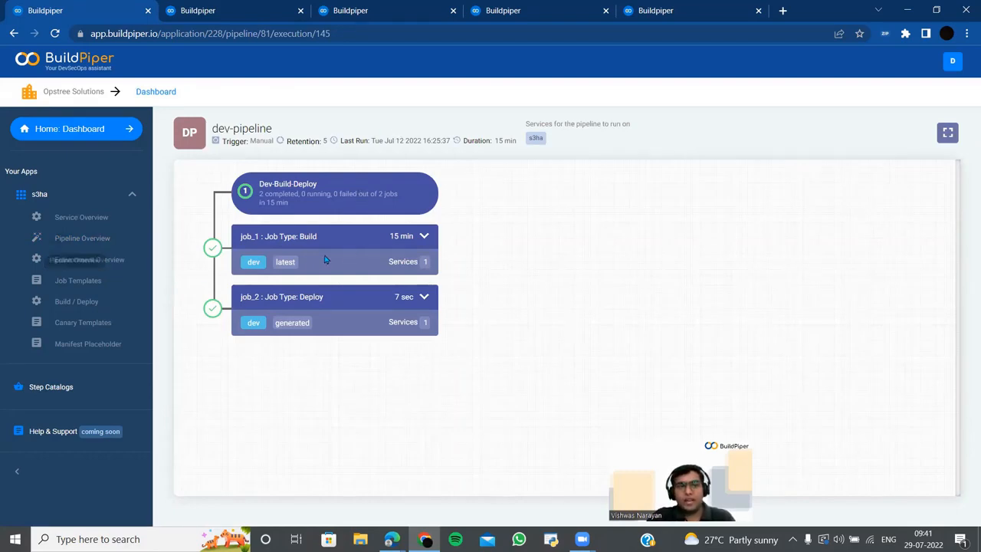
- Expand the Build job to review the s3ha build steps and artifact
{"action": "left_click", "coordinate": [424, 236]}
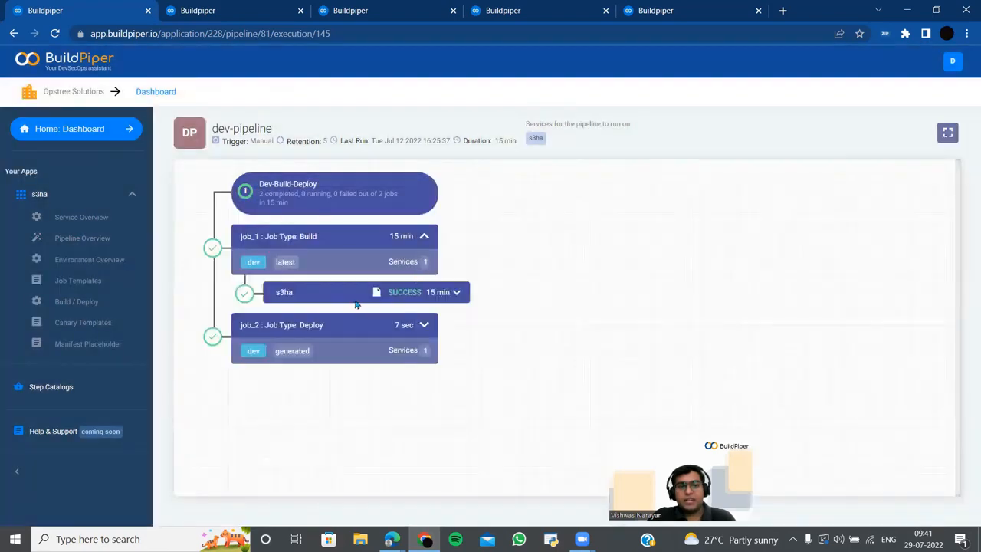
{"action": "left_click", "coordinate": [458, 293]}
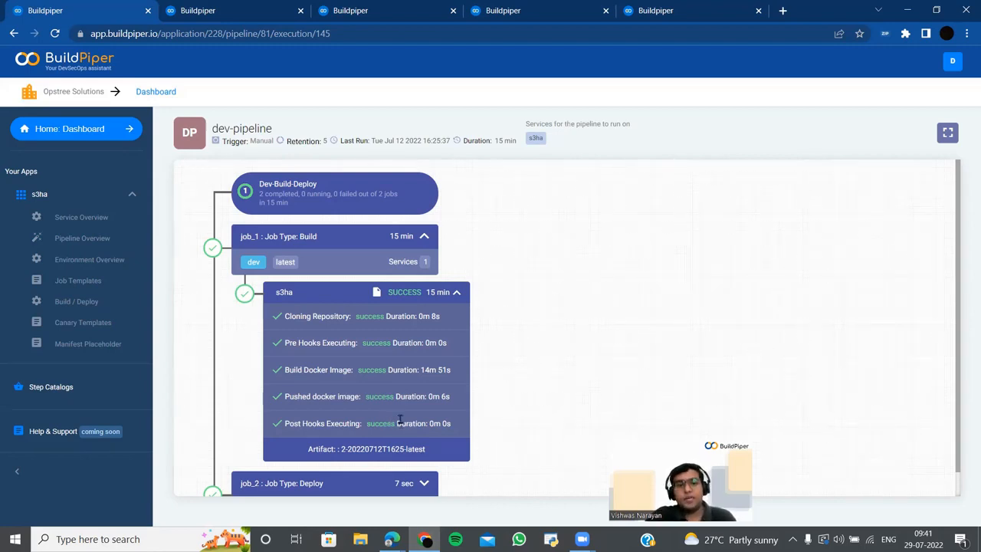
{"action": "scroll", "coordinate": [400, 421], "scroll_direction": "down", "scroll_amount": 1}
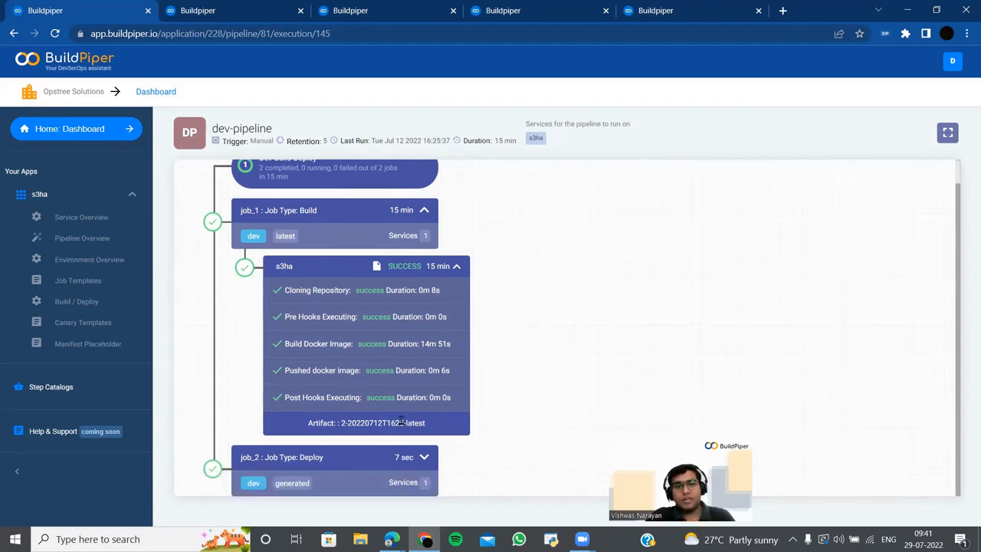
- Expand the Deploy job and highlight its artifact name
{"action": "left_click", "coordinate": [425, 457]}
{"action": "scroll", "coordinate": [428, 453], "scroll_direction": "down", "scroll_amount": 1}
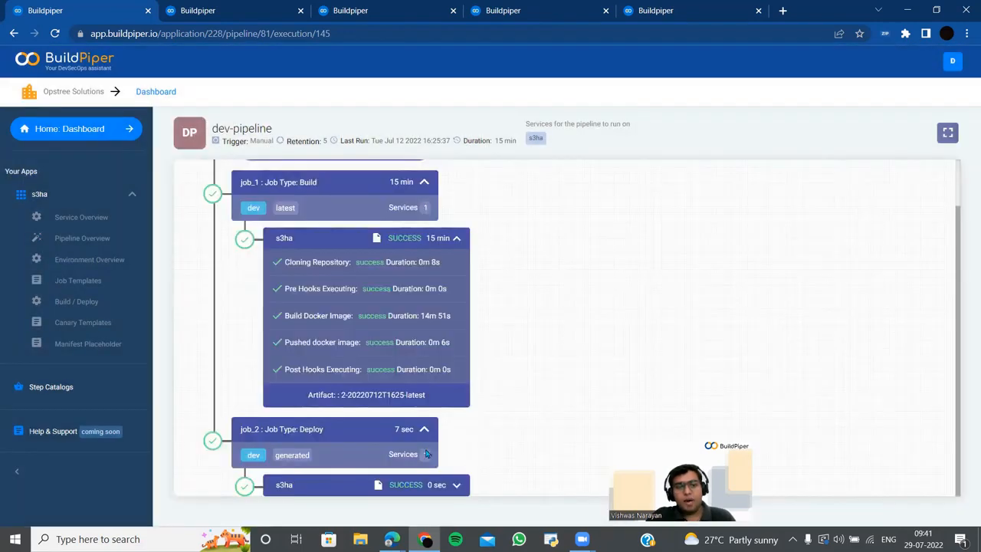
{"action": "scroll", "coordinate": [458, 454], "scroll_direction": "down", "scroll_amount": 5}
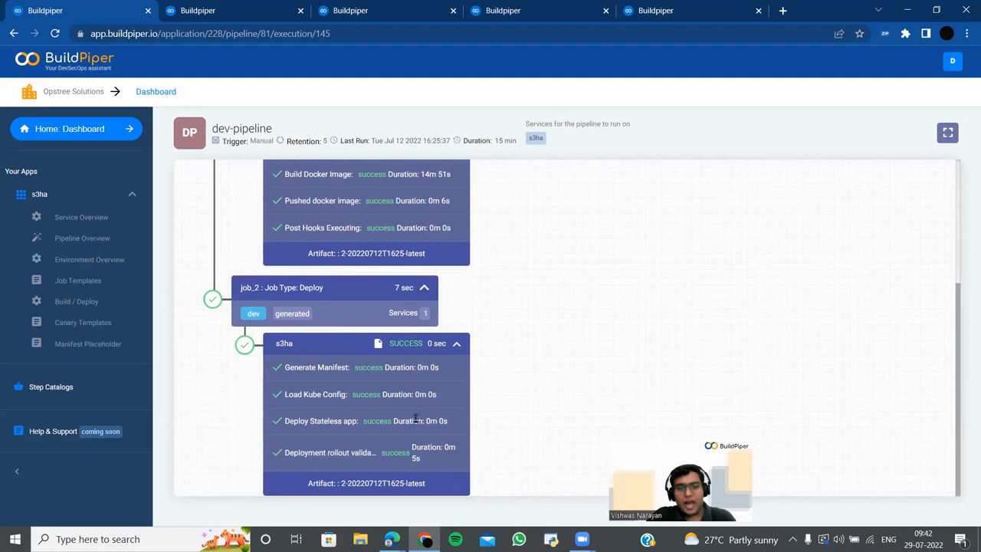
{"action": "left_click_drag", "start_coordinate": [422, 484], "coordinate": [341, 481]}
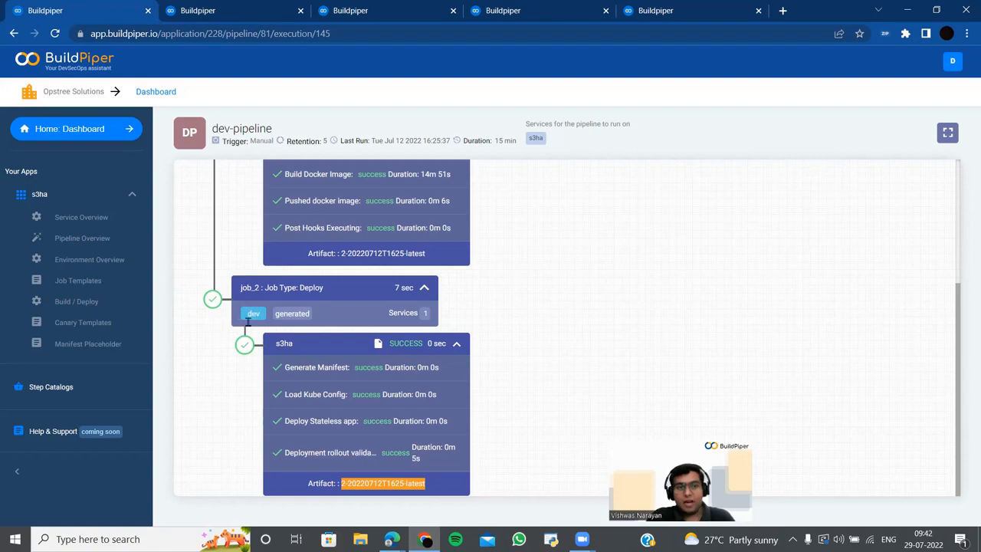
{"action": "left_click", "coordinate": [436, 484]}
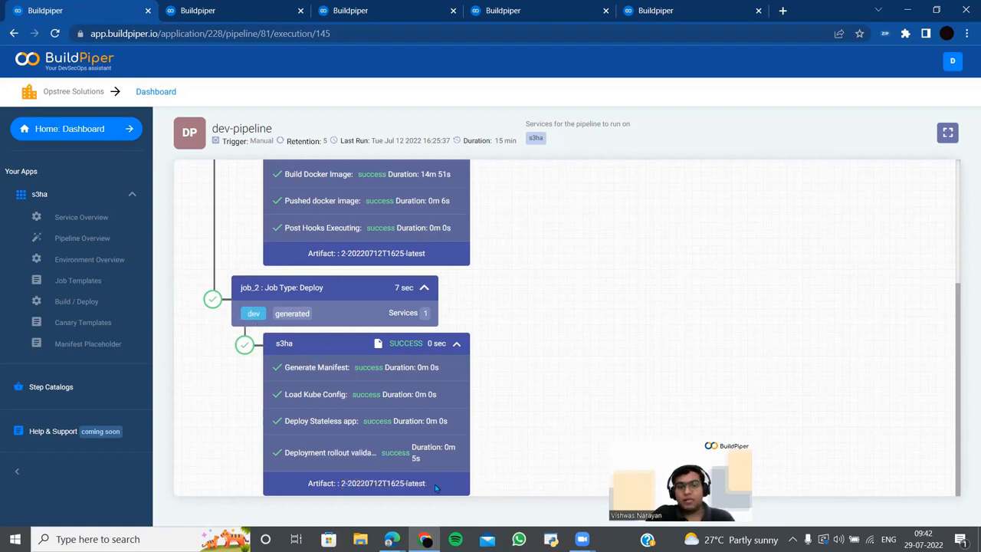
{"action": "left_click_drag", "start_coordinate": [436, 487], "coordinate": [341, 483]}
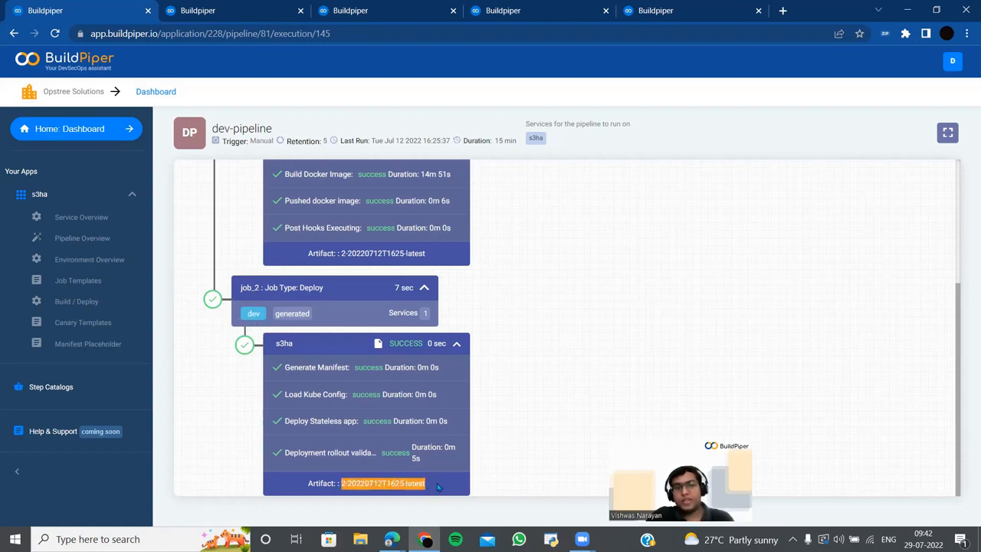
{"action": "scroll", "coordinate": [573, 410], "scroll_direction": "up", "scroll_amount": 3}
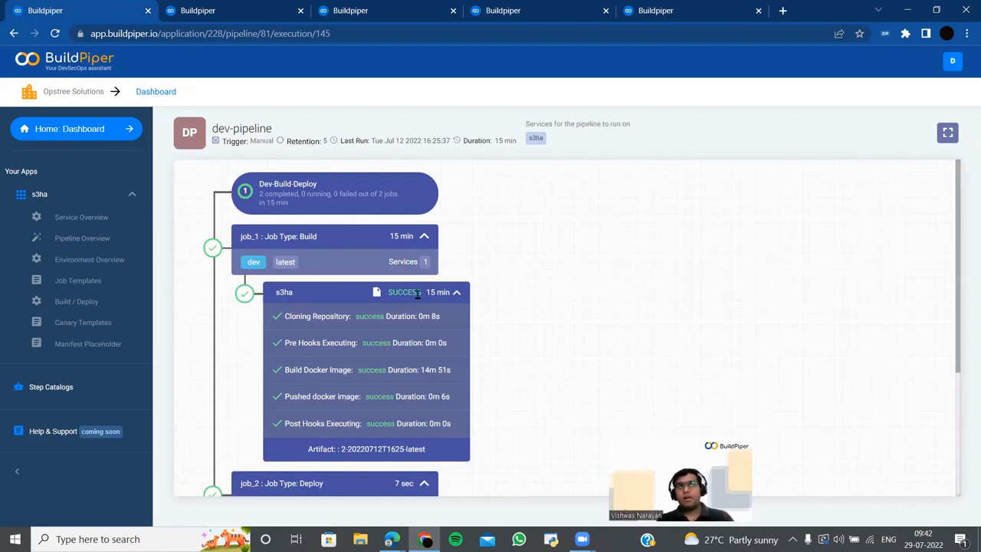
{"action": "scroll", "coordinate": [417, 294], "scroll_direction": "down", "scroll_amount": 3}
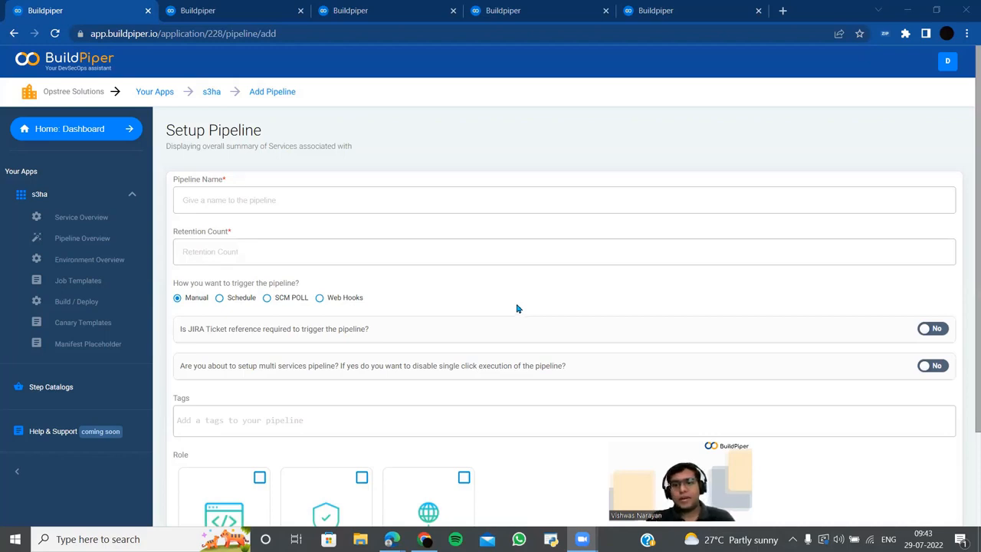
- Enter 'vishwas' as the pipeline name and 1 as the retention count
{"action": "left_click", "coordinate": [331, 204]}
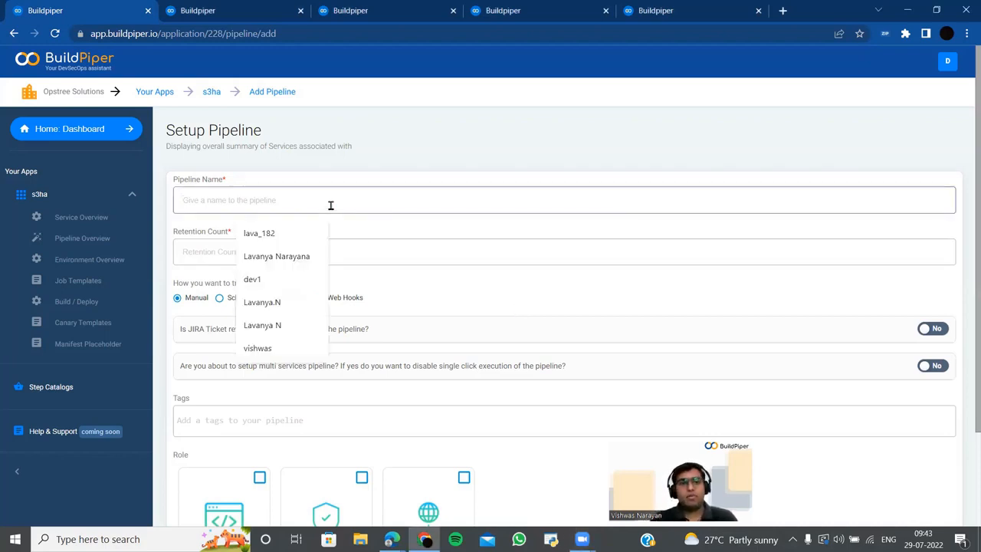
{"action": "type", "text": "vishwas"}
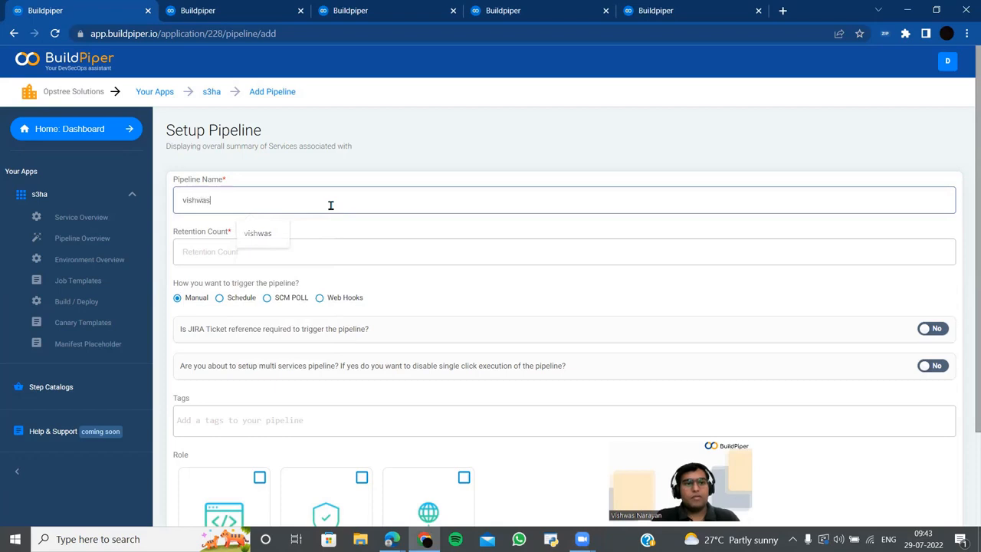
{"action": "left_click", "coordinate": [364, 261]}
{"action": "type", "text": "1"}
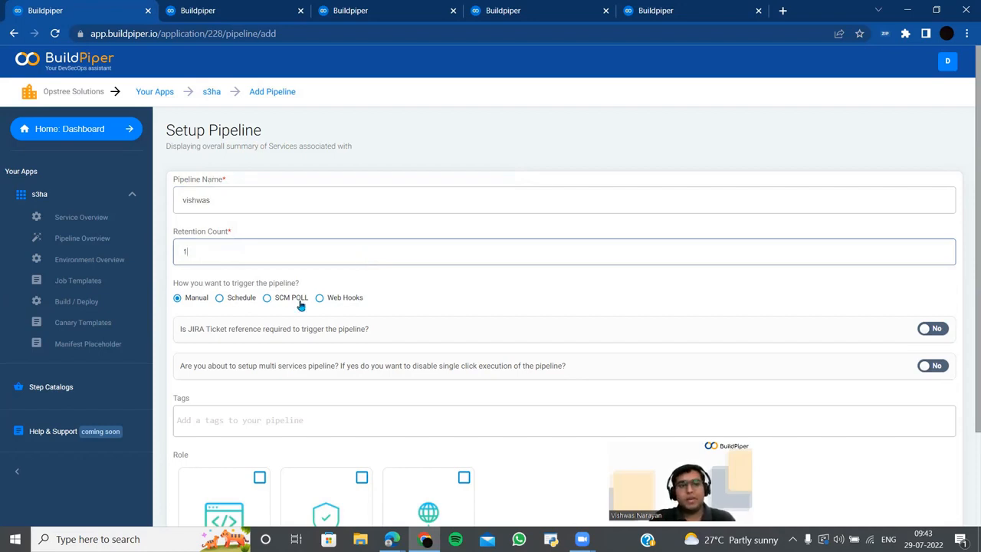
{"action": "scroll", "coordinate": [300, 305], "scroll_direction": "down", "scroll_amount": 1}
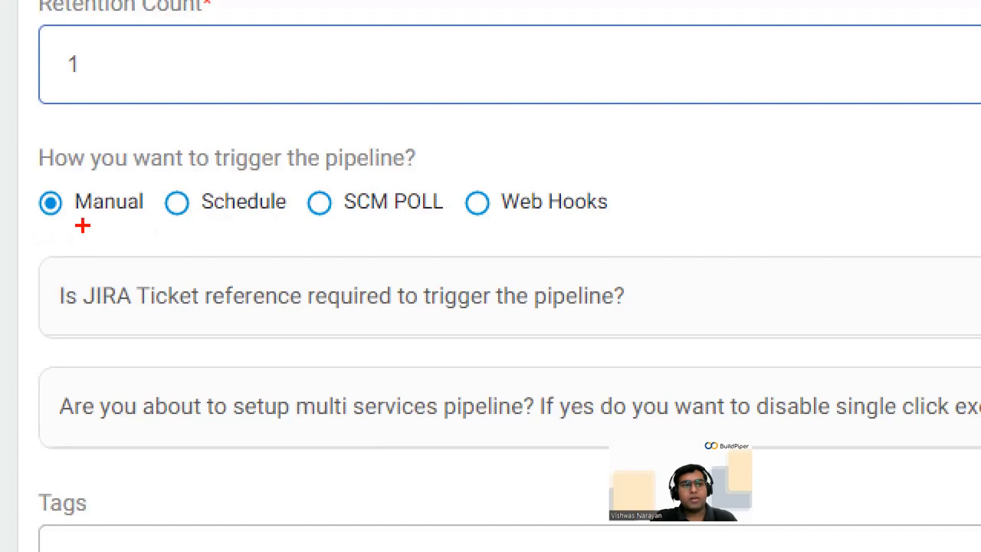
{"action": "left_click_drag", "start_coordinate": [83, 226], "coordinate": [174, 294]}
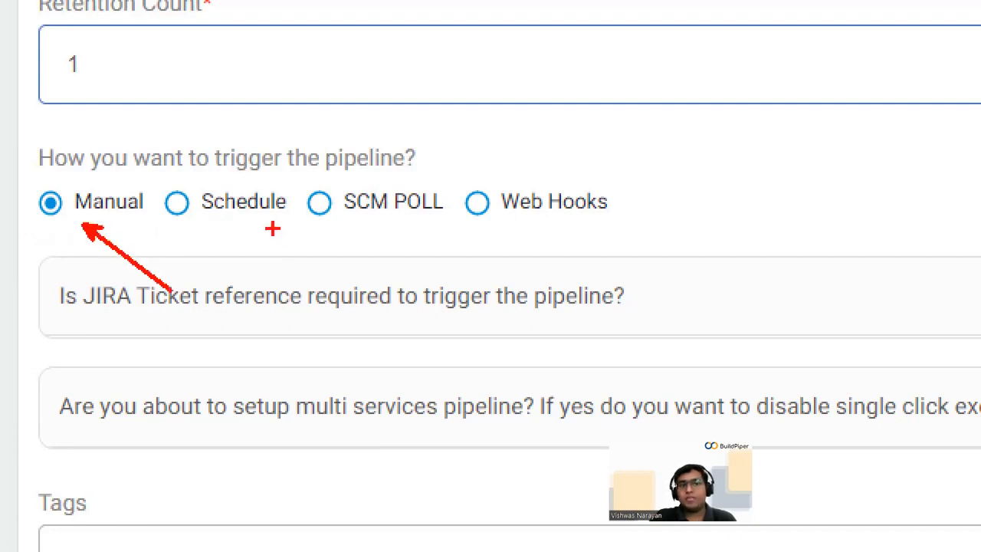
{"action": "left_click_drag", "start_coordinate": [267, 224], "coordinate": [322, 264]}
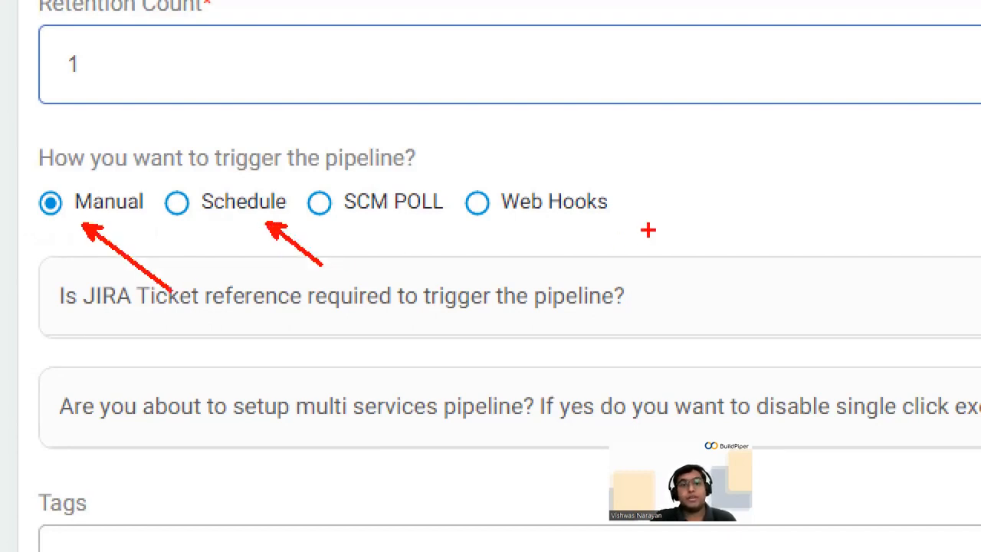
{"action": "left_click_drag", "start_coordinate": [525, 224], "coordinate": [596, 261]}
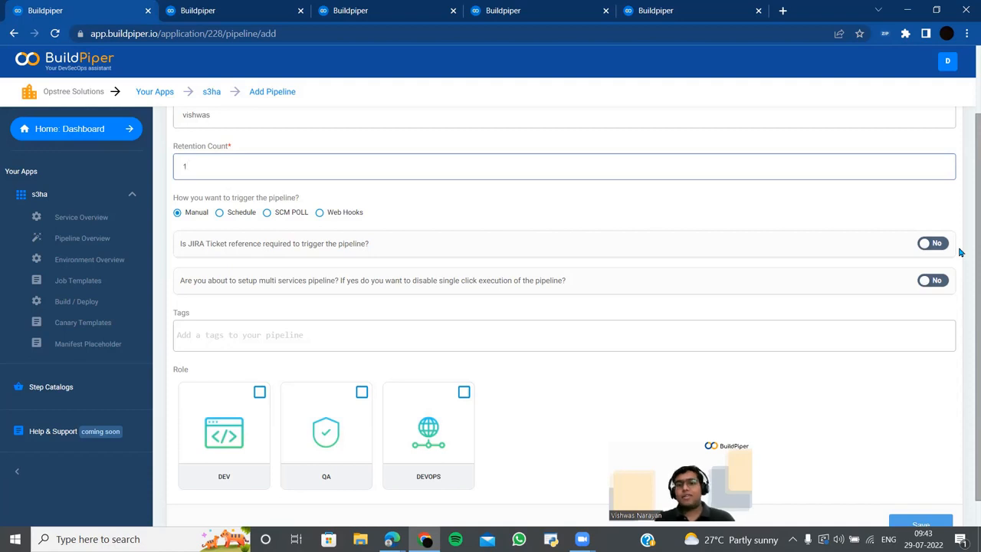
- Try the JIRA ticket and multi-services toggles, leaving both turned off
{"action": "left_click", "coordinate": [932, 243]}
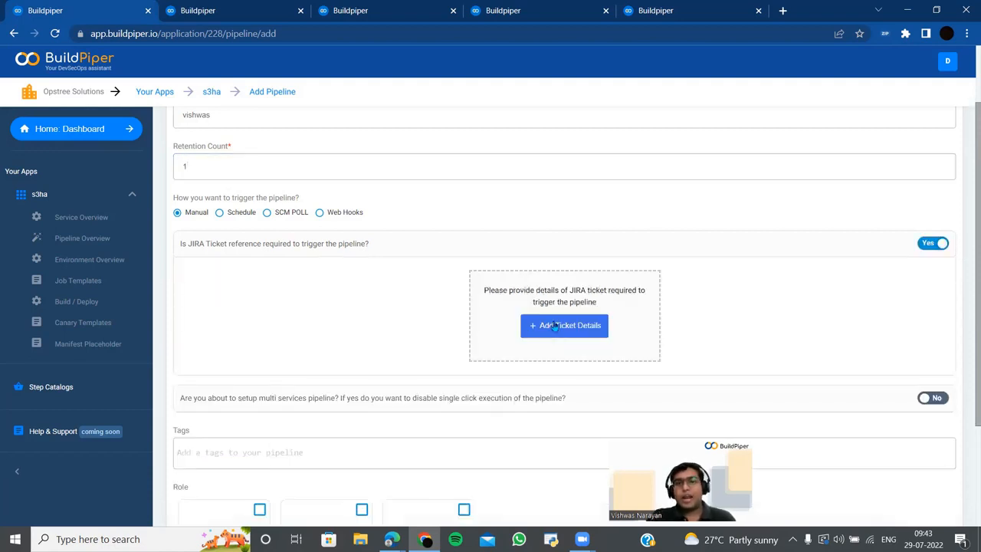
{"action": "left_click", "coordinate": [555, 325]}
{"action": "scroll", "coordinate": [587, 329], "scroll_direction": "down", "scroll_amount": 3}
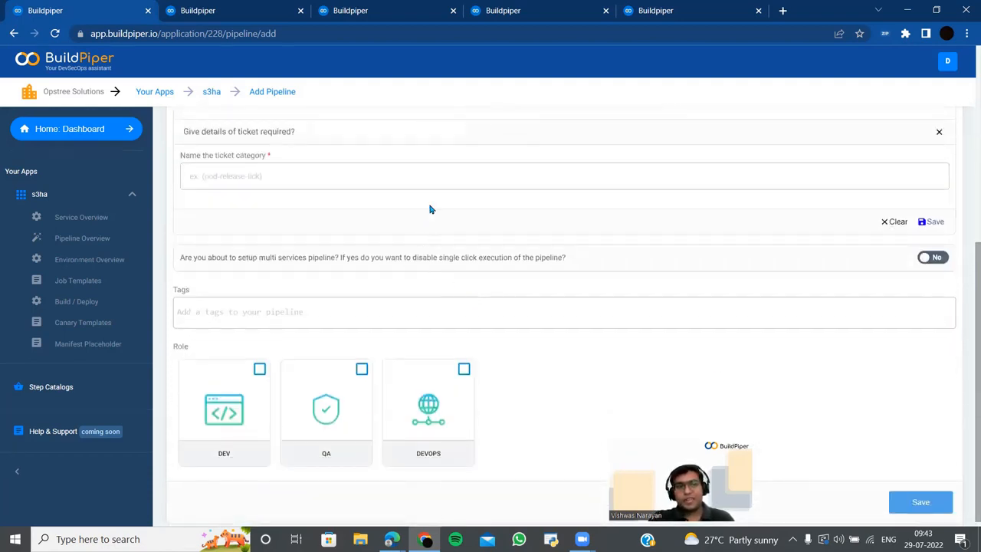
{"action": "scroll", "coordinate": [435, 261], "scroll_direction": "up", "scroll_amount": 1}
{"action": "left_click", "coordinate": [435, 264]}
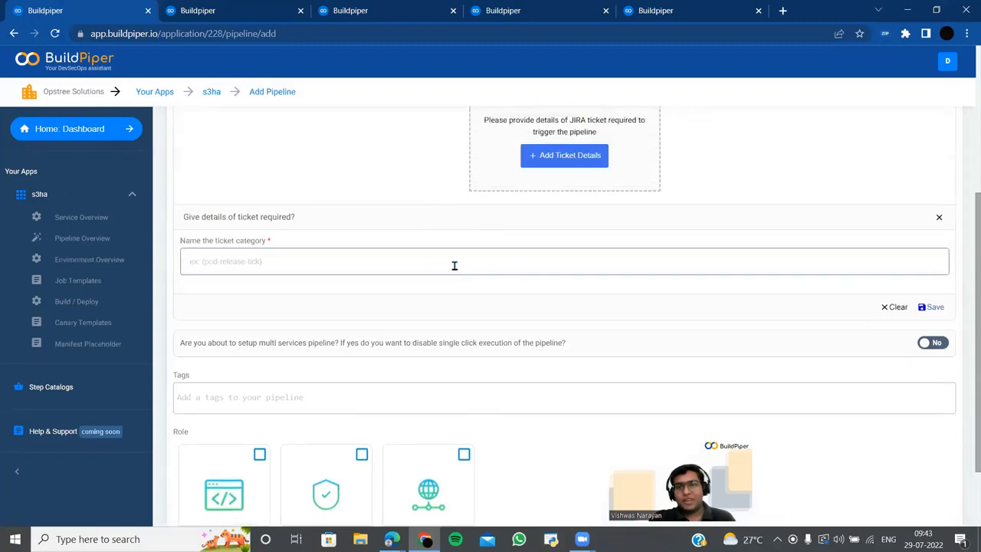
{"action": "scroll", "coordinate": [876, 318], "scroll_direction": "up", "scroll_amount": 3}
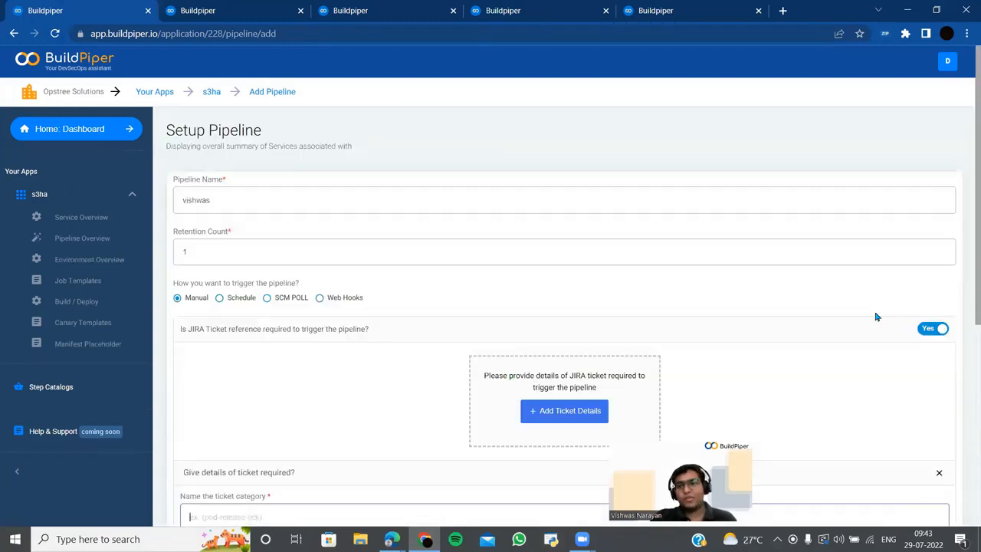
{"action": "left_click", "coordinate": [931, 329]}
{"action": "scroll", "coordinate": [349, 238], "scroll_direction": "down", "scroll_amount": 2}
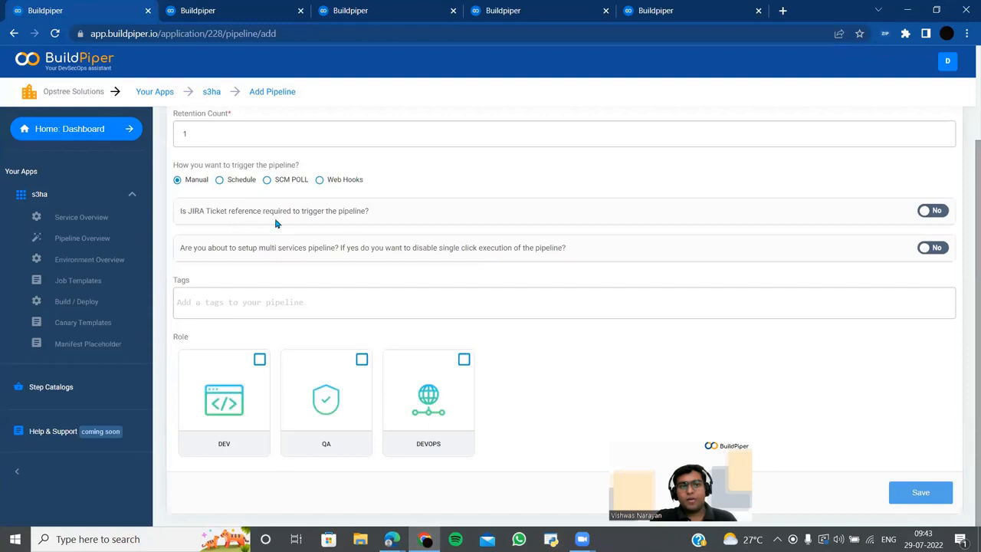
{"action": "left_click", "coordinate": [939, 216]}
{"action": "left_click", "coordinate": [940, 217]}
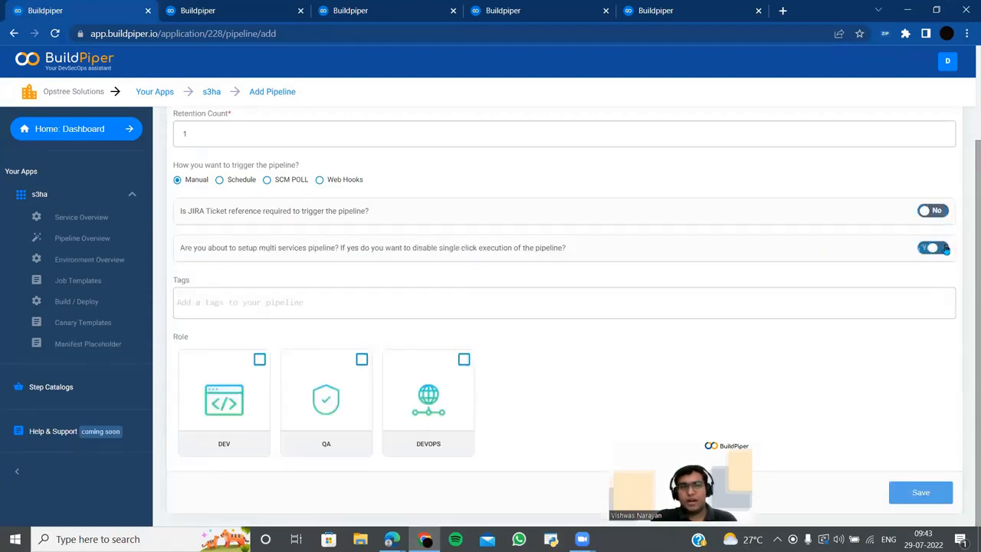
{"action": "left_click", "coordinate": [943, 248]}
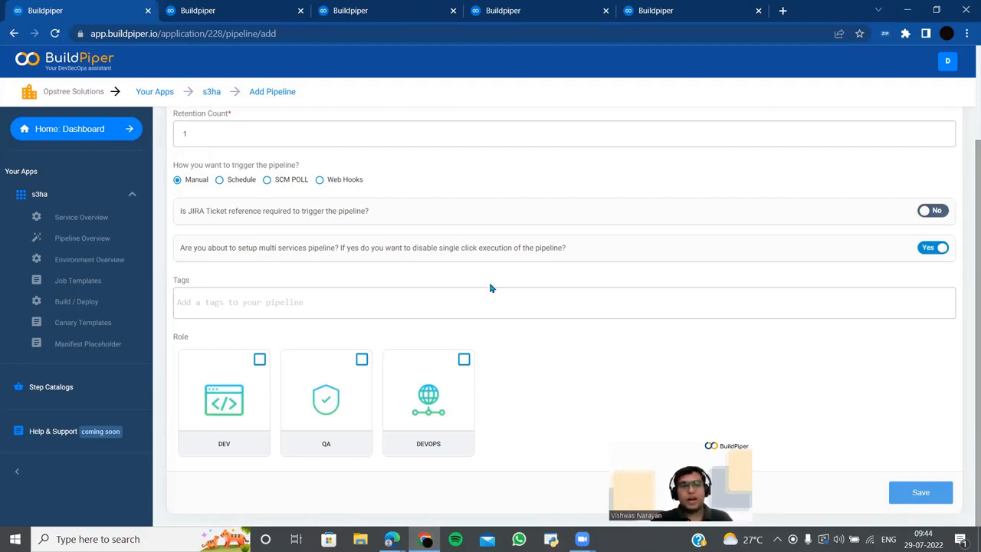
{"action": "left_click", "coordinate": [921, 249]}
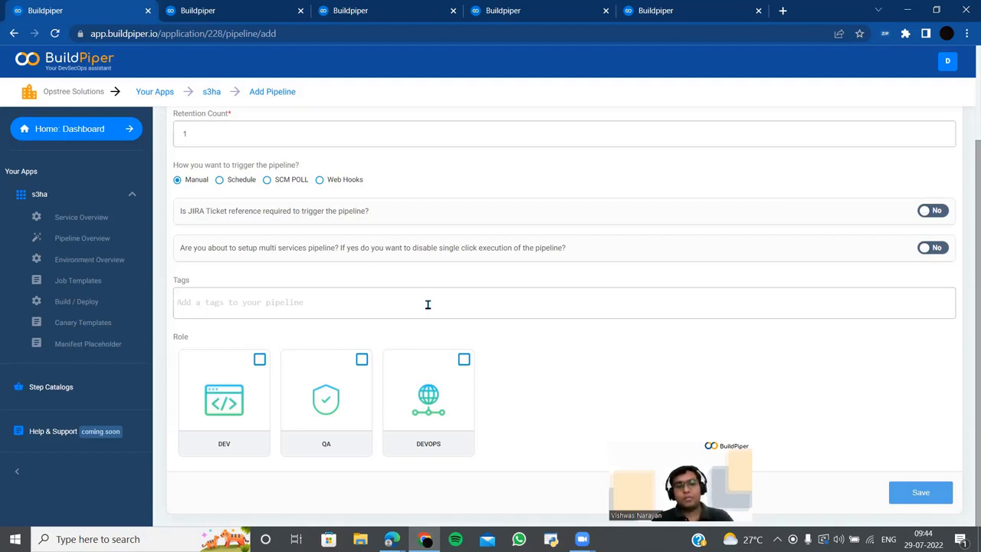
- Set retention count to 12, grant DEV and DEVOPS roles, and save the pipeline
{"action": "scroll", "coordinate": [445, 300], "scroll_direction": "up", "scroll_amount": 1}
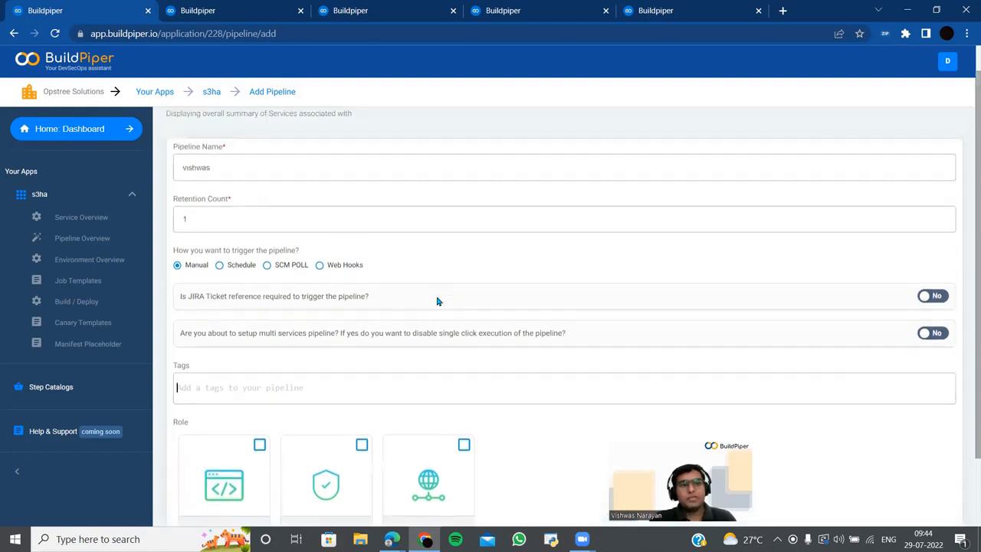
{"action": "left_click", "coordinate": [342, 220]}
{"action": "scroll", "coordinate": [338, 289], "scroll_direction": "down", "scroll_amount": 1}
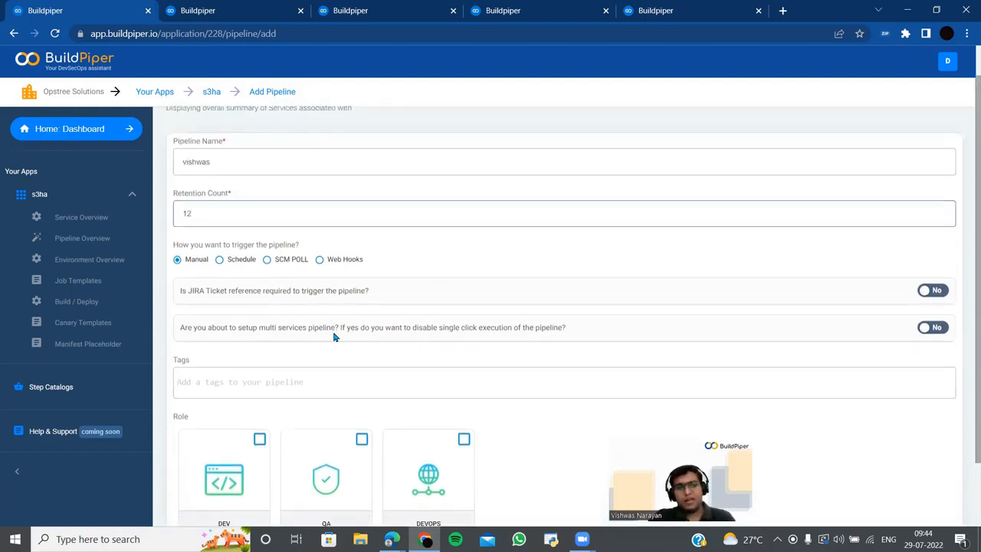
{"action": "left_click", "coordinate": [260, 361]}
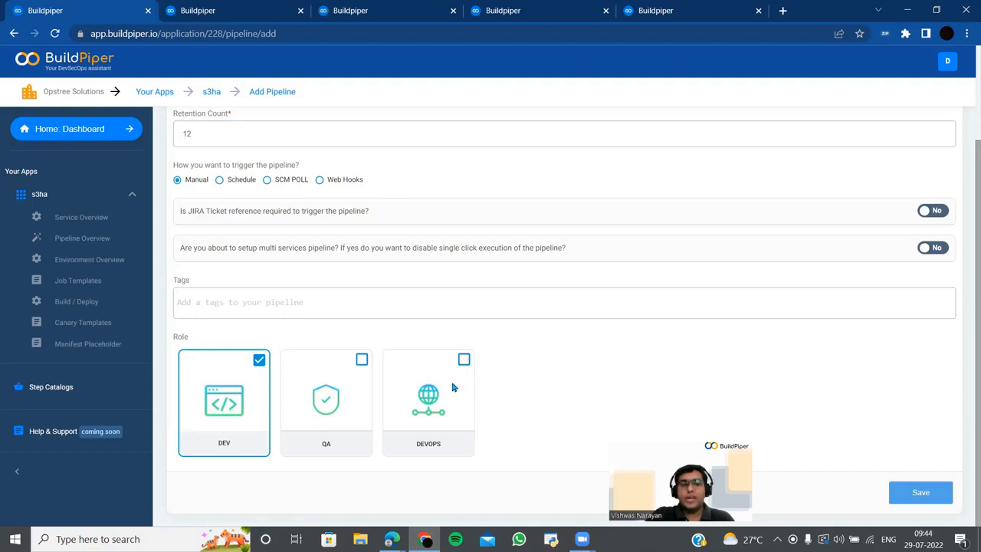
{"action": "left_click", "coordinate": [465, 360]}
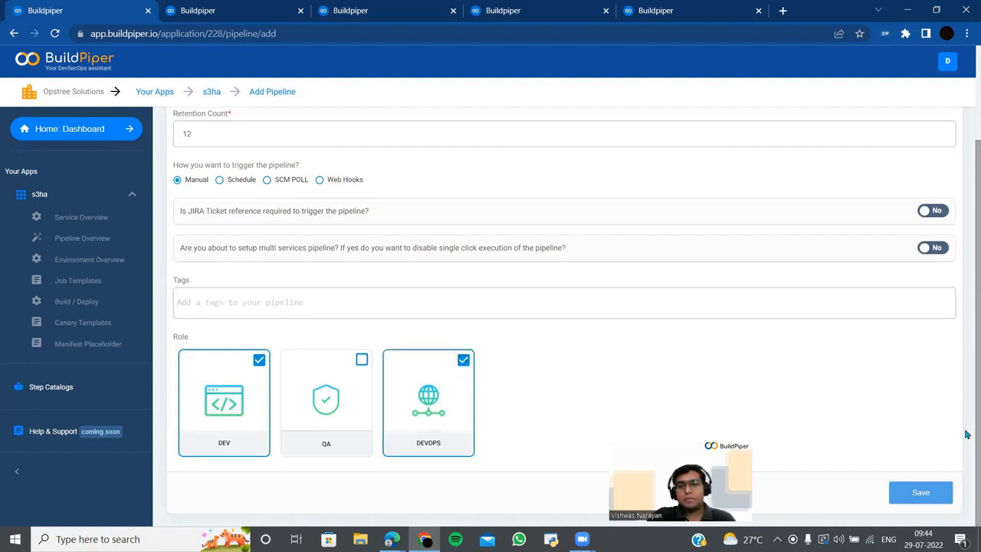
{"action": "left_click", "coordinate": [928, 499]}
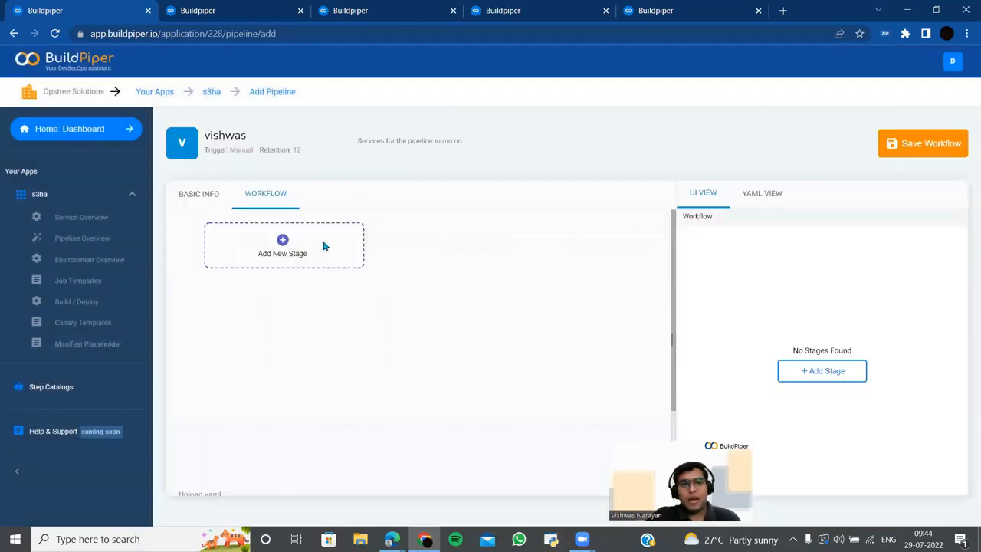
- Start a new workflow stage named dev12
{"action": "left_click", "coordinate": [296, 254]}
{"action": "left_click", "coordinate": [777, 276]}
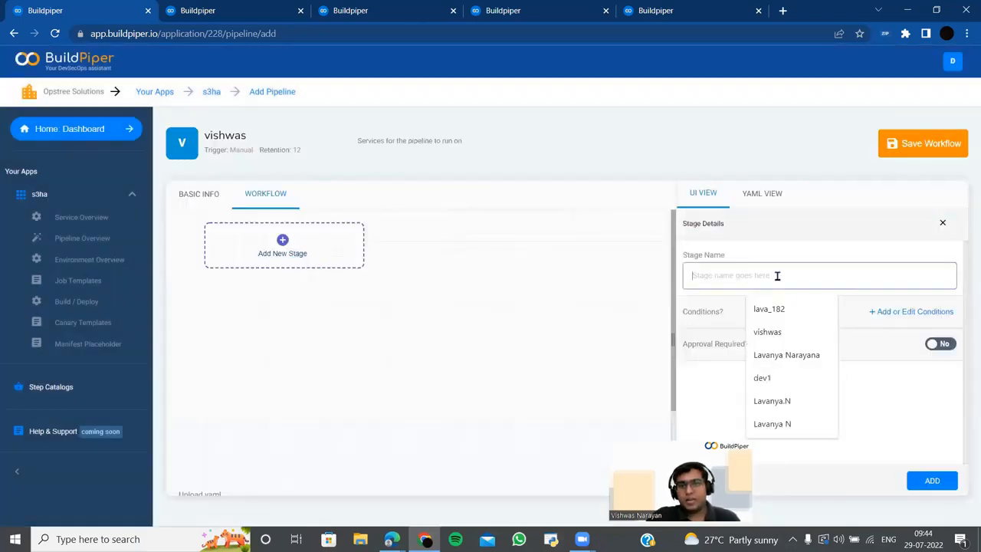
{"action": "type", "text": "de"}
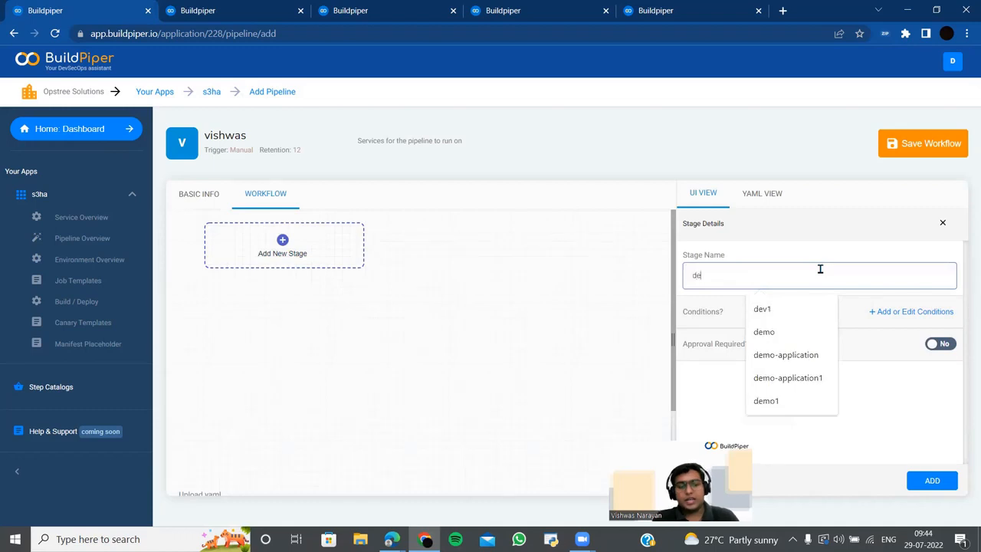
{"action": "type", "text": "v12"}
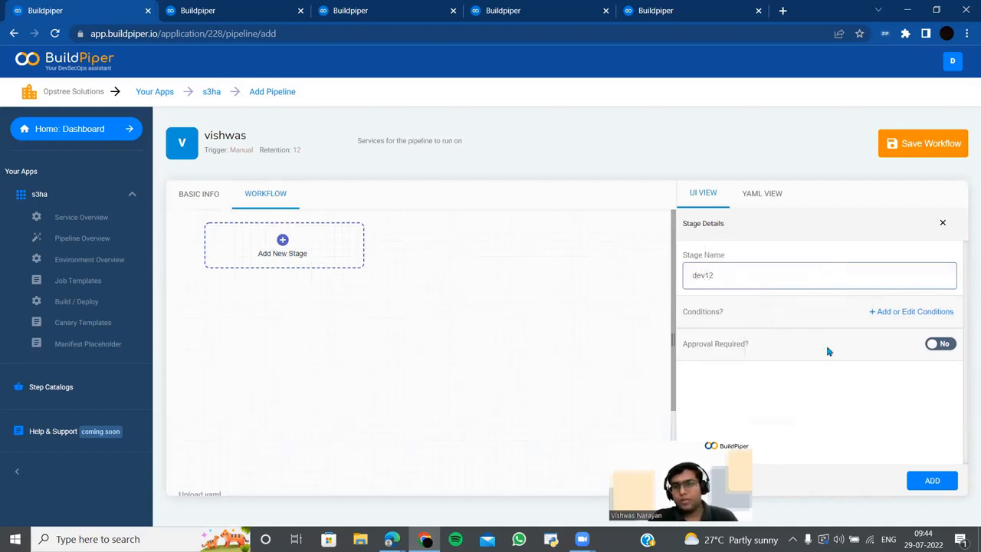
- Try setting up a stage condition, then dismiss the conditions without adding any
{"action": "left_click", "coordinate": [879, 322]}
{"action": "left_click", "coordinate": [363, 302]}
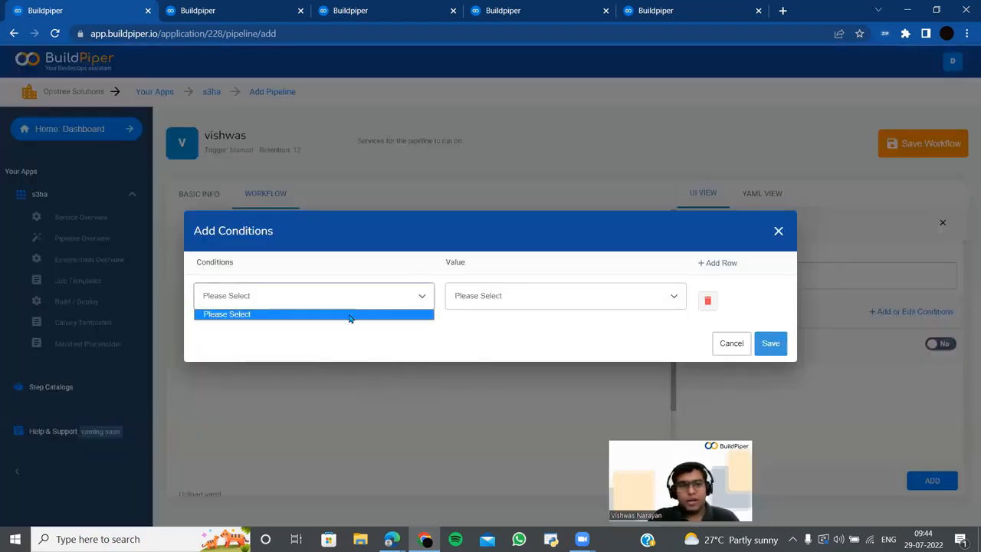
{"action": "left_click", "coordinate": [351, 318]}
{"action": "left_click", "coordinate": [500, 299]}
{"action": "left_click", "coordinate": [506, 325]}
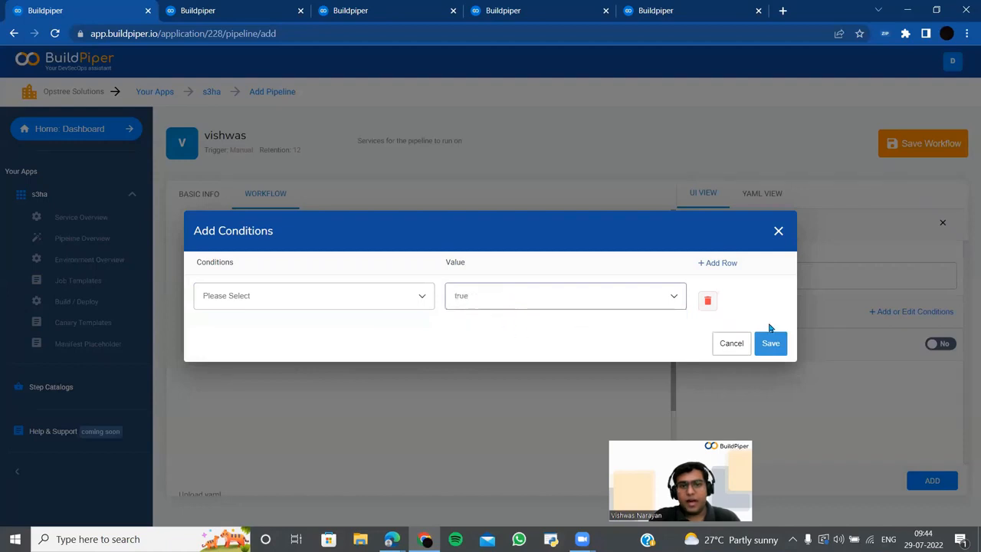
{"action": "left_click", "coordinate": [767, 342]}
{"action": "left_click", "coordinate": [317, 300]}
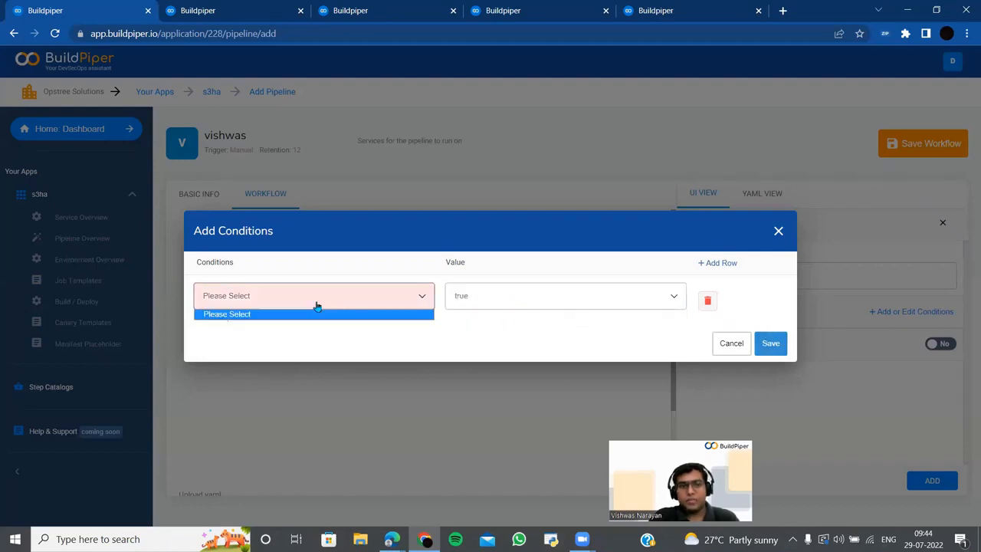
{"action": "left_click", "coordinate": [364, 302]}
{"action": "left_click", "coordinate": [796, 245]}
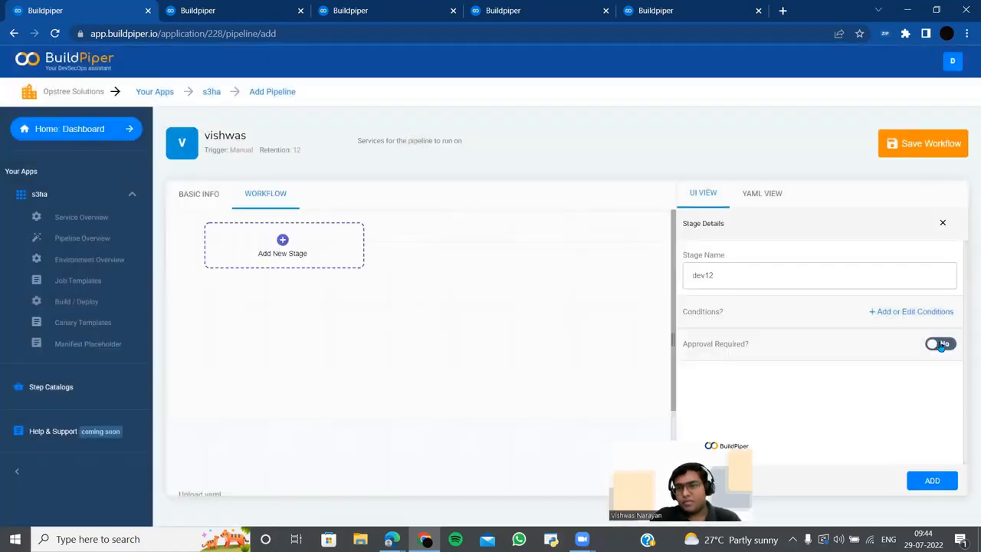
- Leave approval not required and add the dev12 stage to the workflow
{"action": "left_click", "coordinate": [948, 344]}
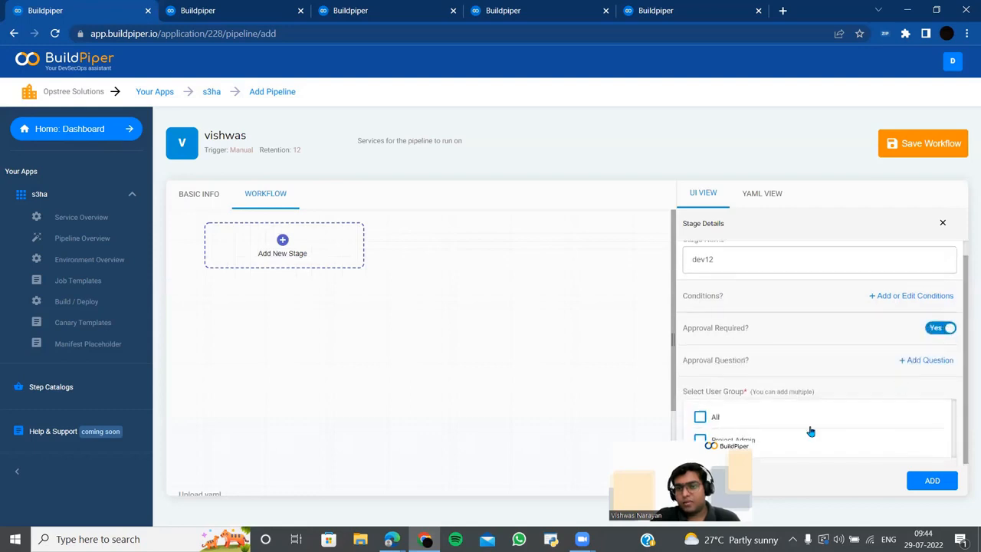
{"action": "left_click", "coordinate": [937, 329]}
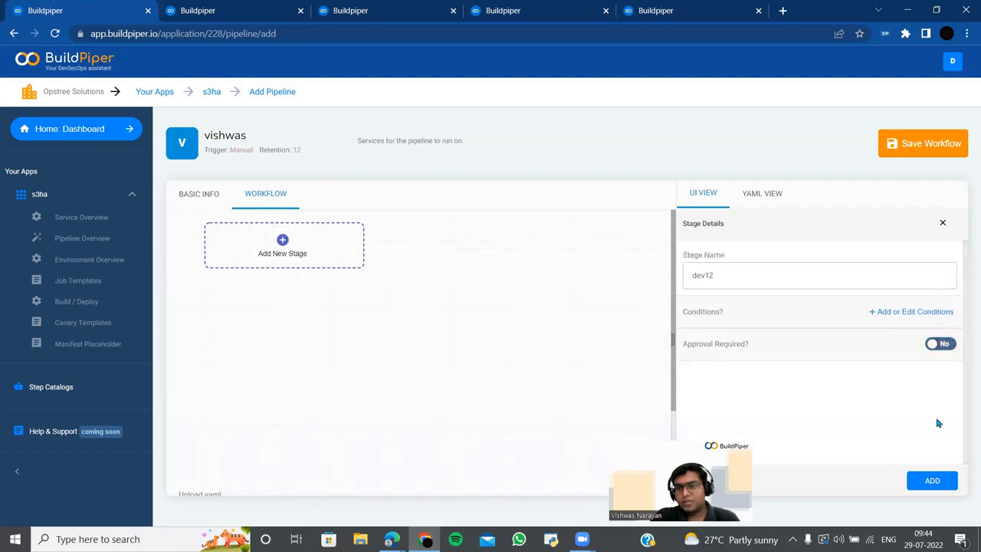
{"action": "left_click", "coordinate": [945, 485]}
- Start a new dev12 job using the s3ha template with job type Build
{"action": "left_click", "coordinate": [306, 311]}
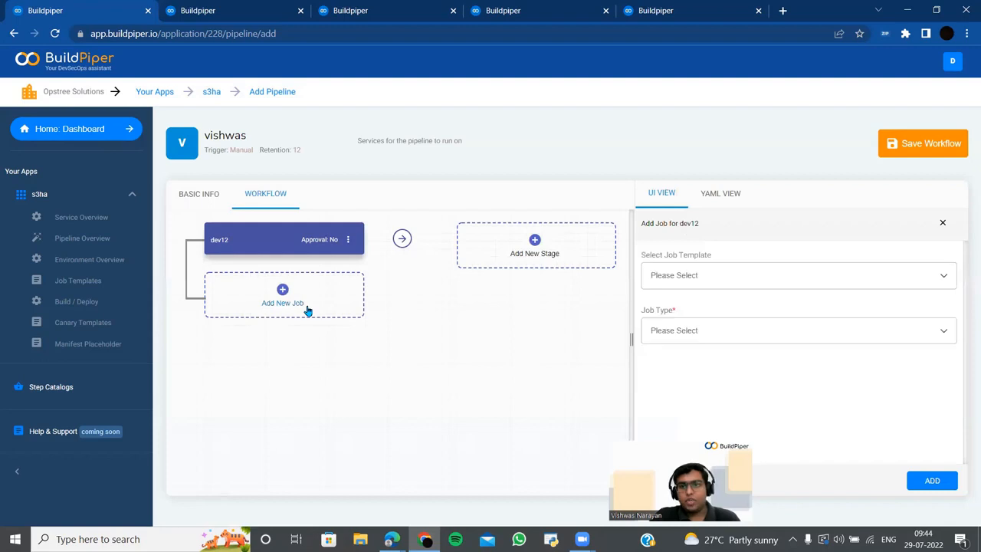
{"action": "left_click", "coordinate": [678, 282]}
{"action": "left_click", "coordinate": [661, 303]}
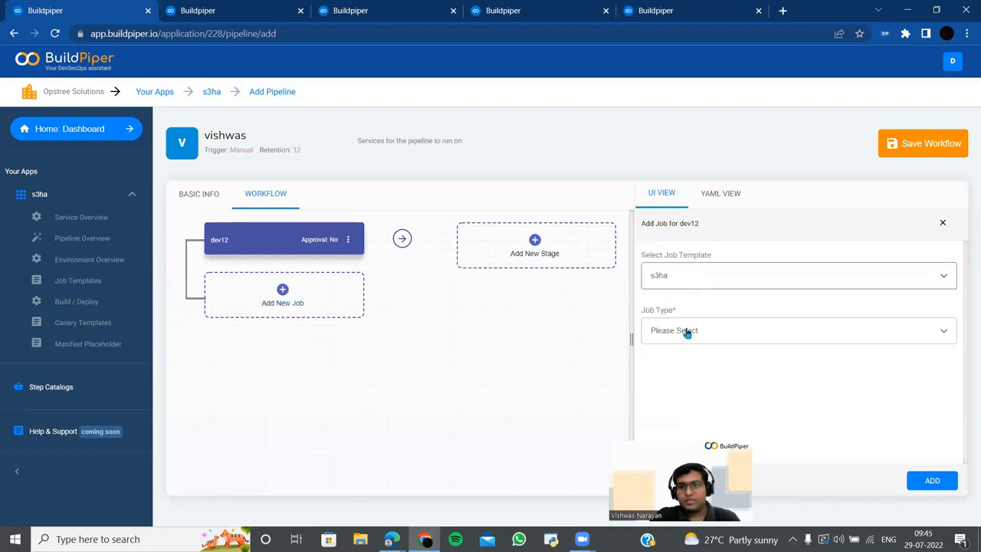
{"action": "left_click", "coordinate": [685, 331]}
{"action": "left_click", "coordinate": [683, 357]}
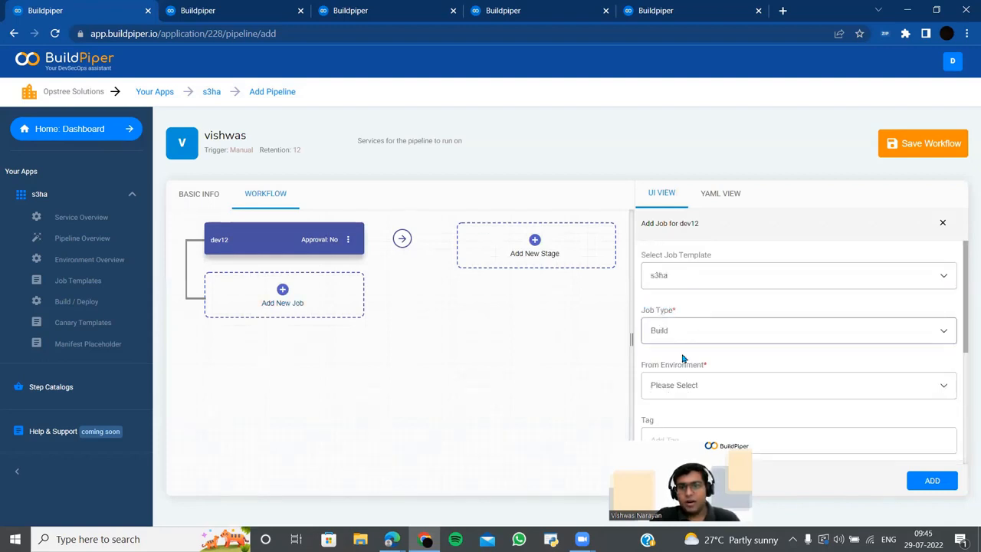
{"action": "scroll", "coordinate": [755, 396], "scroll_direction": "down", "scroll_amount": 5}
{"action": "scroll", "coordinate": [751, 383], "scroll_direction": "up", "scroll_amount": 3}
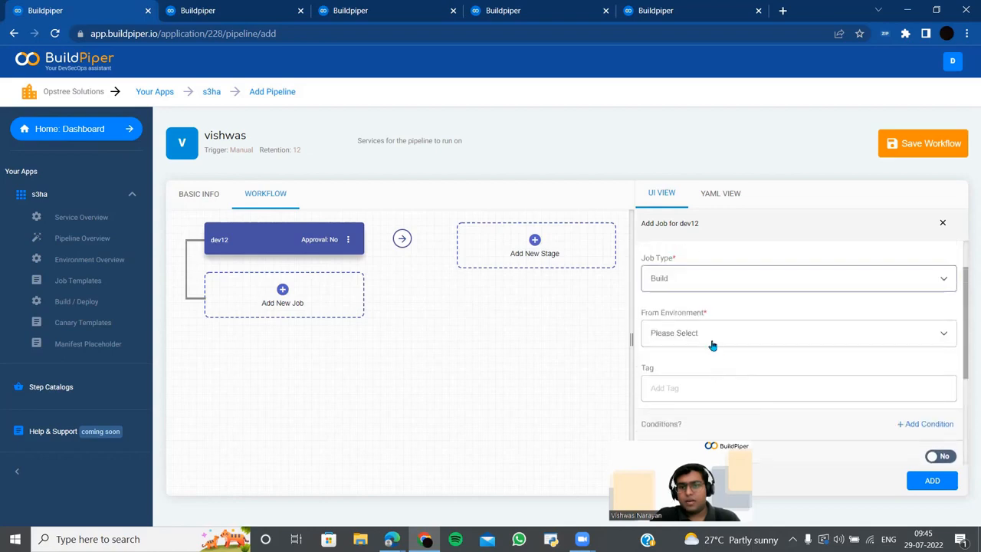
- Build from the qa environment for all services and add the job
{"action": "left_click", "coordinate": [712, 336]}
{"action": "left_click", "coordinate": [712, 365]}
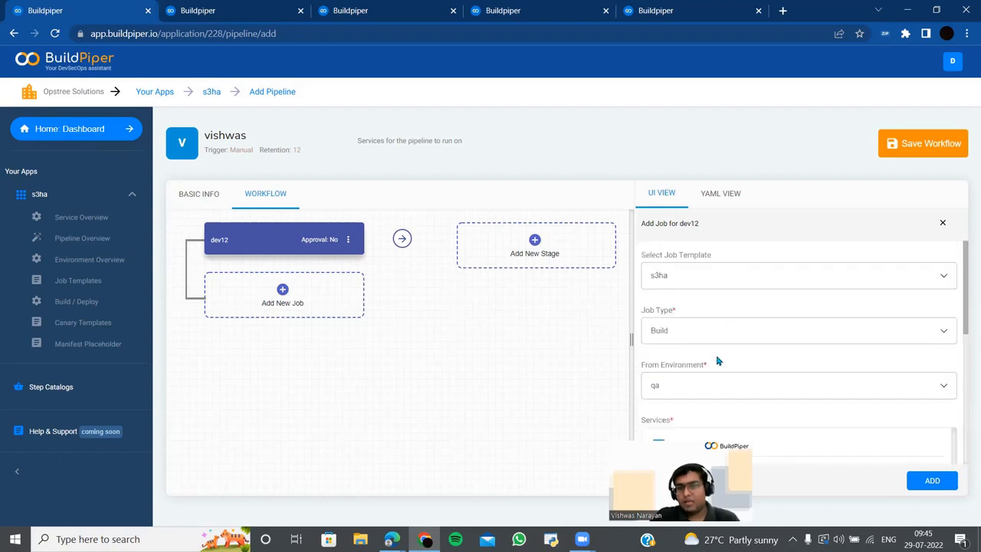
{"action": "scroll", "coordinate": [716, 357], "scroll_direction": "down", "scroll_amount": 4}
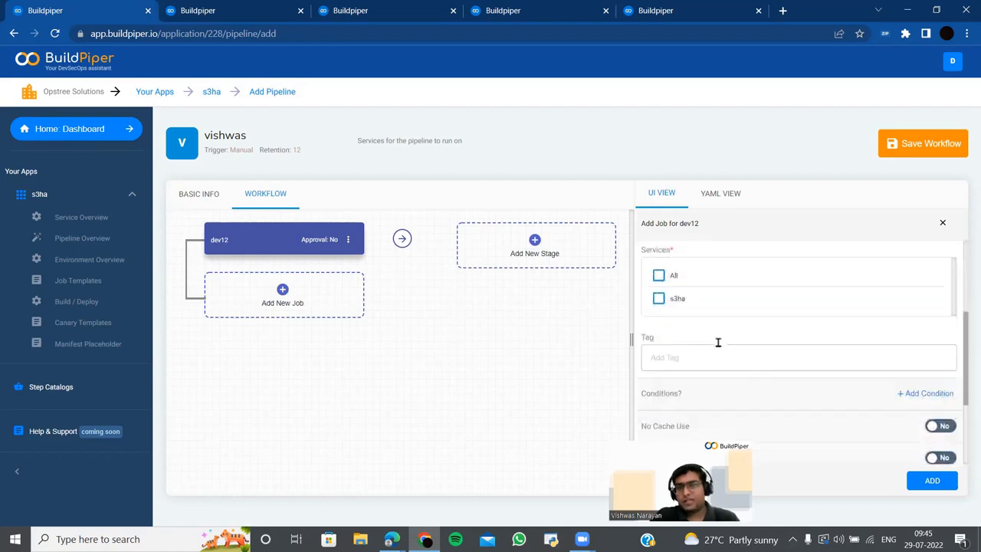
{"action": "left_click", "coordinate": [659, 275]}
{"action": "scroll", "coordinate": [768, 338], "scroll_direction": "down", "scroll_amount": 2}
{"action": "scroll", "coordinate": [769, 339], "scroll_direction": "up", "scroll_amount": 1}
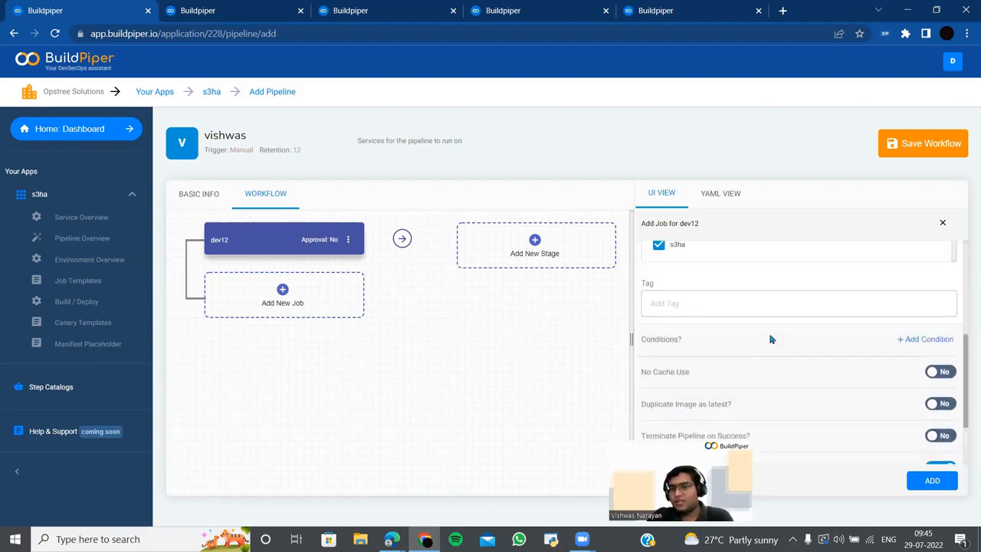
{"action": "scroll", "coordinate": [771, 338], "scroll_direction": "up", "scroll_amount": 2}
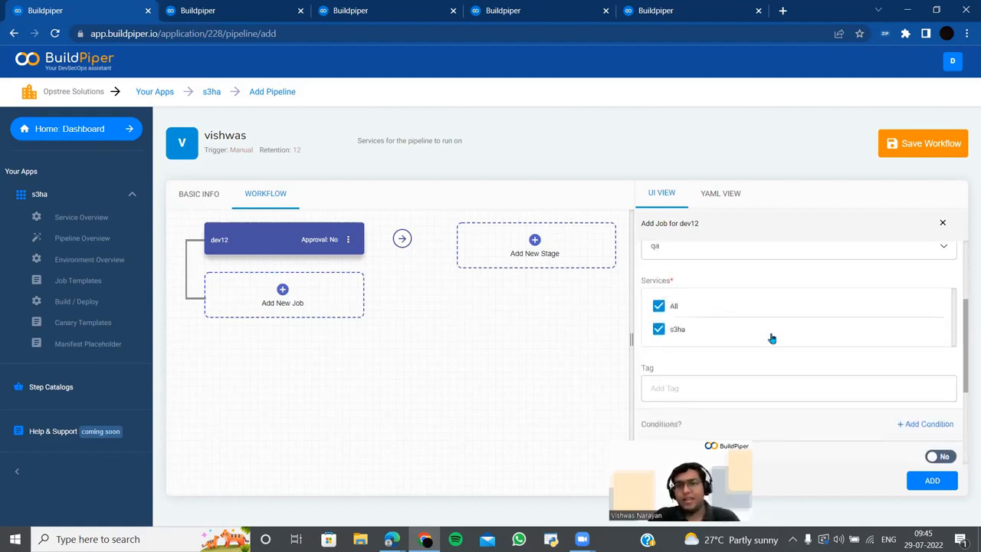
{"action": "scroll", "coordinate": [772, 338], "scroll_direction": "down", "scroll_amount": 1}
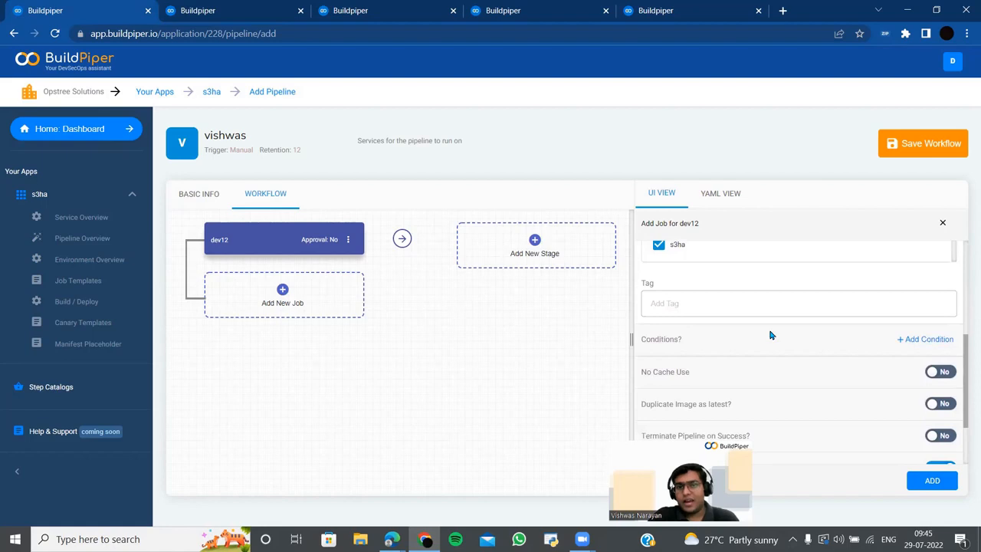
{"action": "scroll", "coordinate": [771, 334], "scroll_direction": "down", "scroll_amount": 1}
{"action": "scroll", "coordinate": [771, 334], "scroll_direction": "up", "scroll_amount": 1}
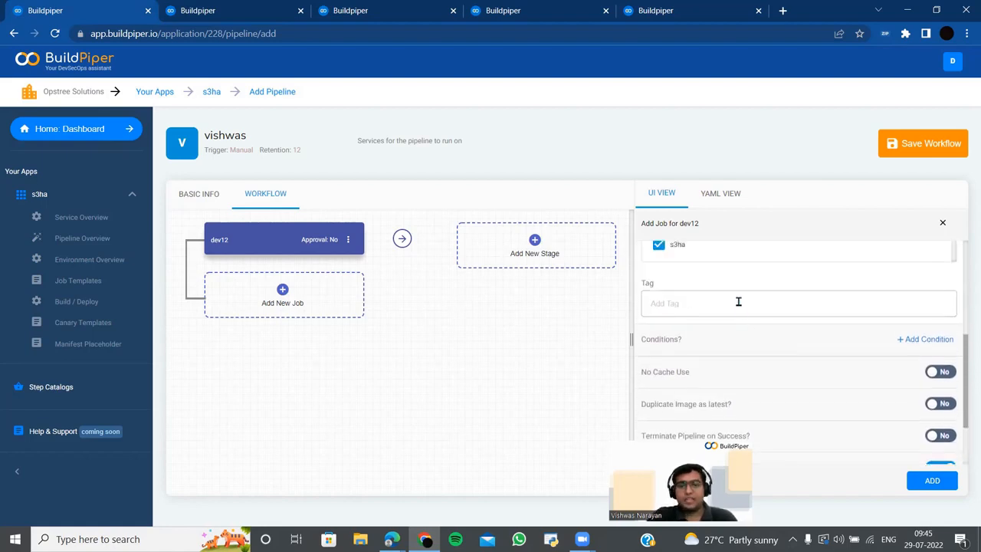
{"action": "scroll", "coordinate": [870, 422], "scroll_direction": "down", "scroll_amount": 1}
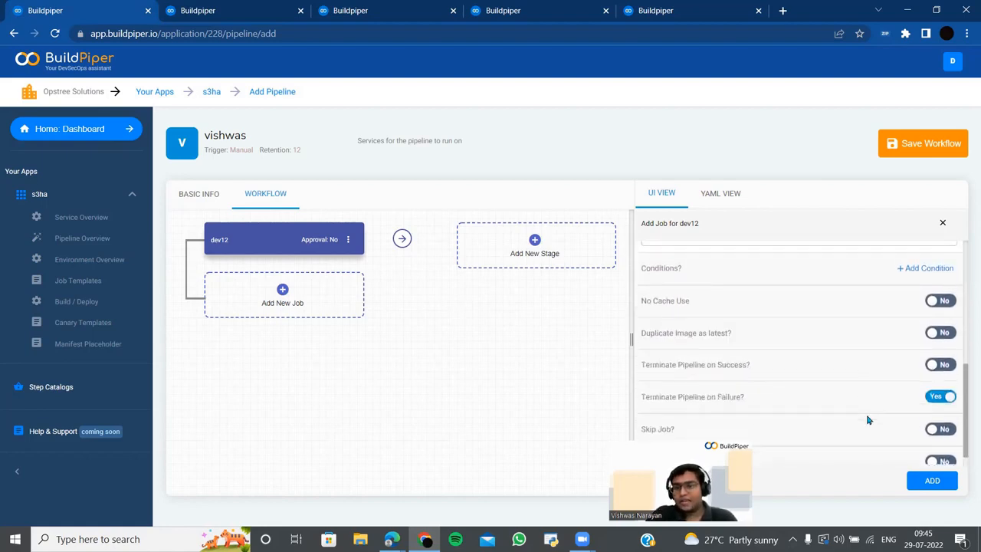
{"action": "left_click", "coordinate": [936, 480]}
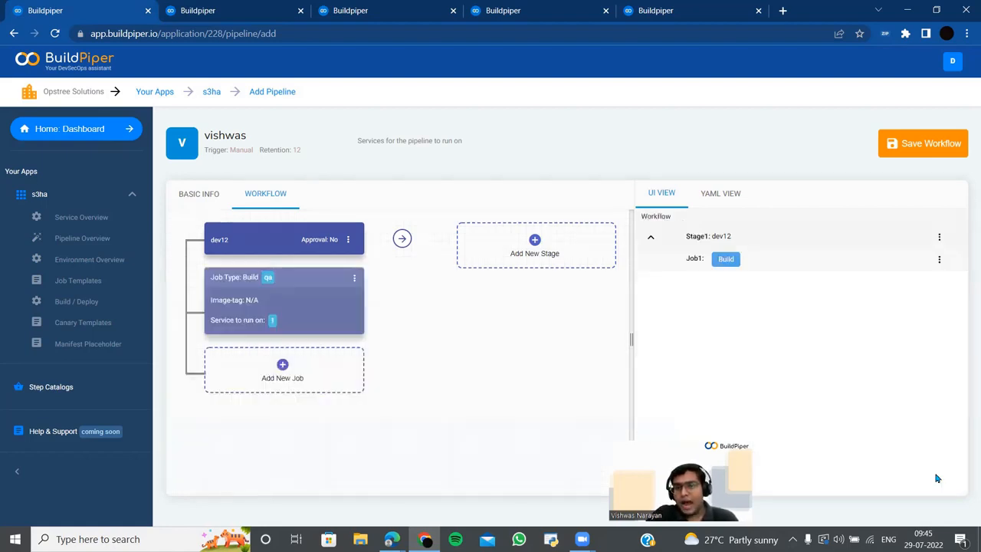
- Start a second dev12 job using the s3ha template with job type Deploy
{"action": "left_click", "coordinate": [307, 372]}
{"action": "left_click", "coordinate": [762, 281]}
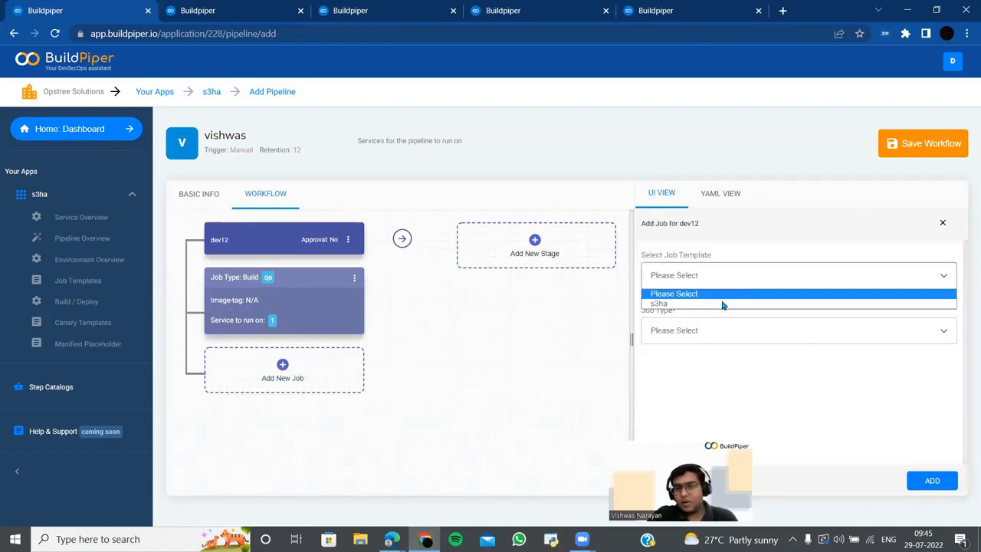
{"action": "left_click", "coordinate": [723, 305]}
{"action": "left_click", "coordinate": [709, 337]}
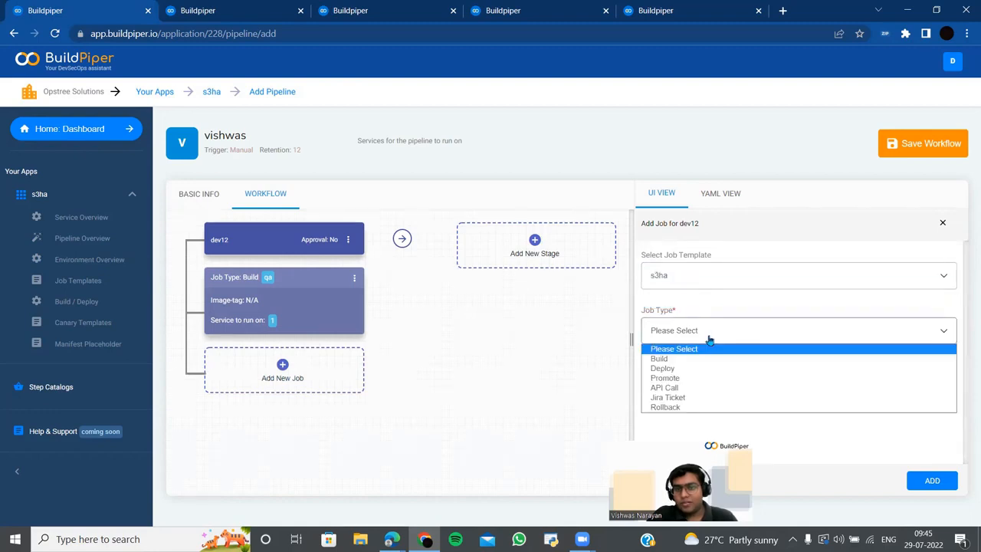
{"action": "left_click", "coordinate": [664, 371]}
{"action": "scroll", "coordinate": [679, 291], "scroll_direction": "down", "scroll_amount": 2}
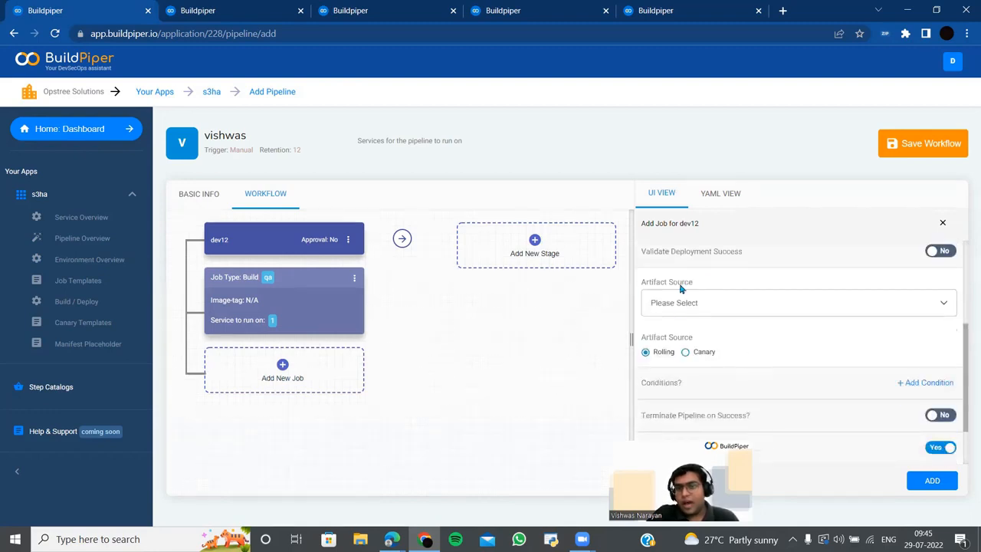
{"action": "scroll", "coordinate": [718, 338], "scroll_direction": "up", "scroll_amount": 1}
- Set the artifact source to Latest
{"action": "left_click", "coordinate": [718, 388]}
{"action": "scroll", "coordinate": [713, 385], "scroll_direction": "down", "scroll_amount": 1}
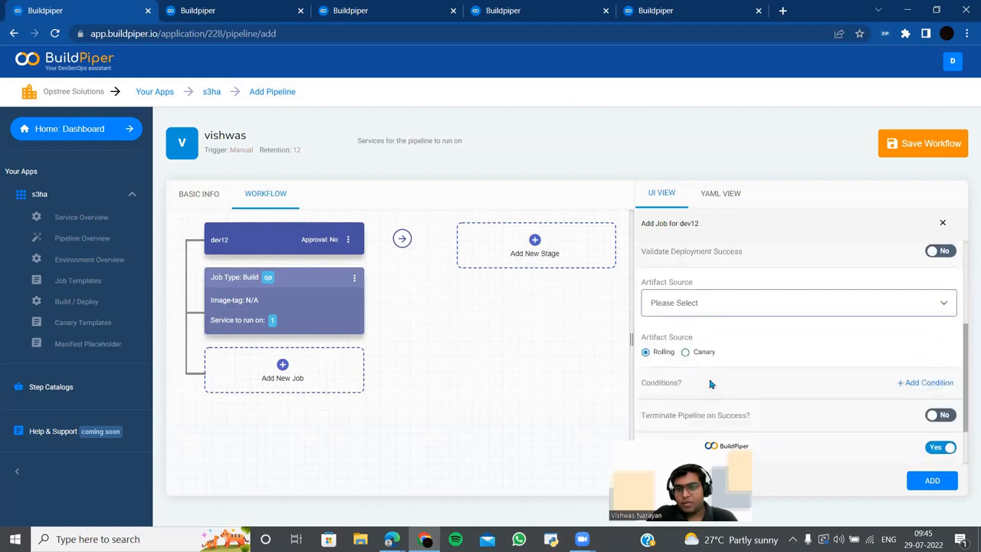
{"action": "left_click", "coordinate": [694, 306]}
{"action": "left_click", "coordinate": [673, 331]}
{"action": "scroll", "coordinate": [717, 322], "scroll_direction": "down", "scroll_amount": 1}
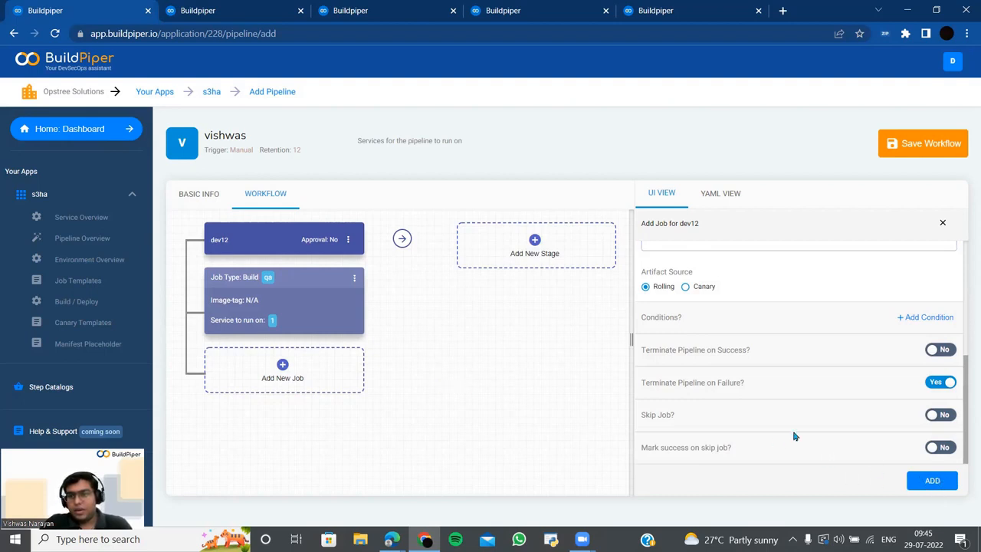
{"action": "left_click", "coordinate": [932, 481]}
- Deploy to the dev environment for all services and add the job
{"action": "left_click", "coordinate": [770, 394]}
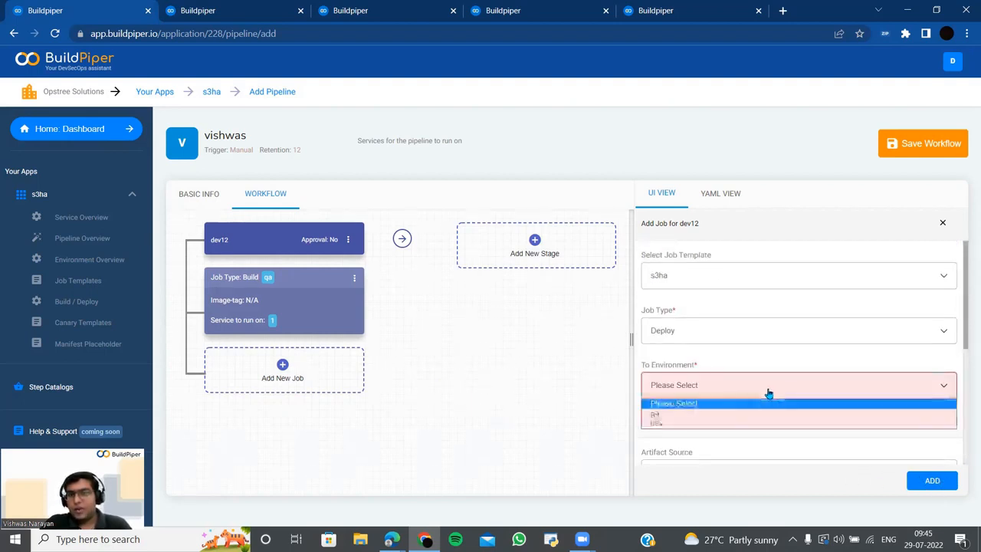
{"action": "left_click", "coordinate": [729, 419]}
{"action": "left_click", "coordinate": [718, 393]}
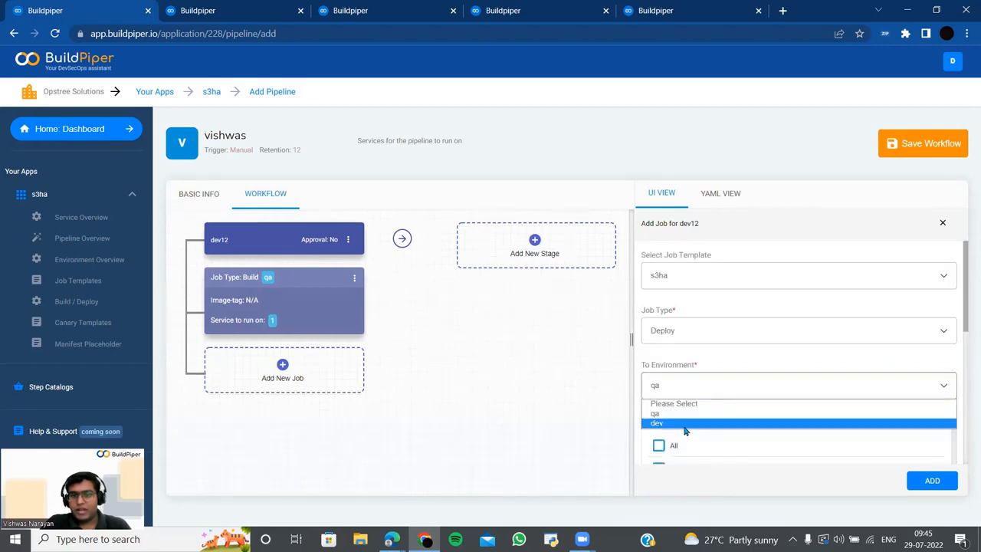
{"action": "left_click", "coordinate": [710, 420]}
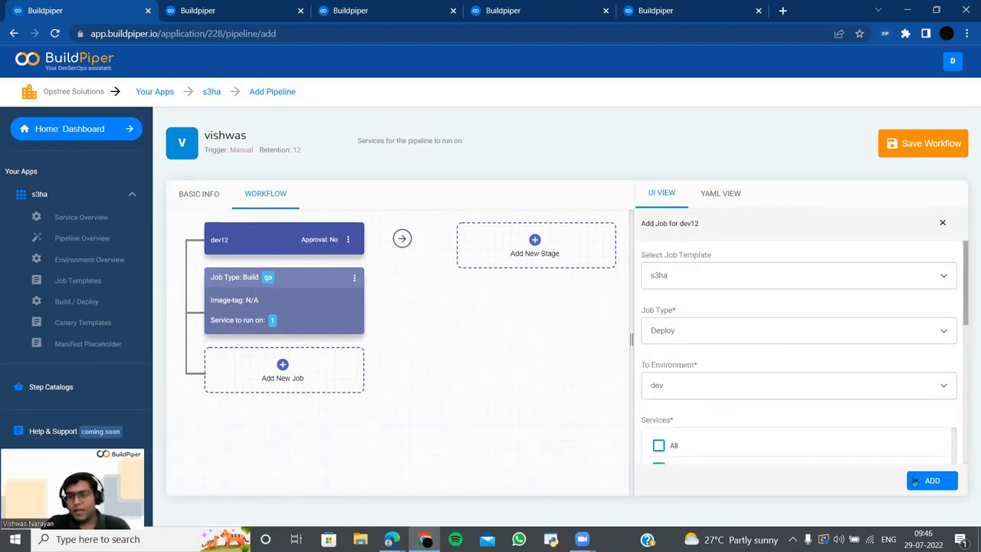
{"action": "scroll", "coordinate": [683, 446], "scroll_direction": "down", "scroll_amount": 6}
{"action": "scroll", "coordinate": [679, 418], "scroll_direction": "up", "scroll_amount": 5}
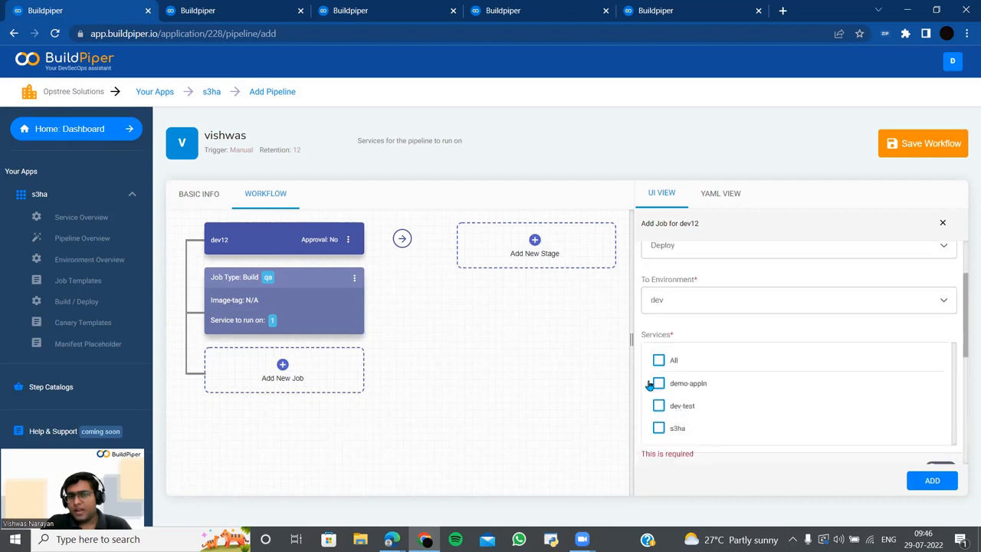
{"action": "left_click", "coordinate": [659, 360]}
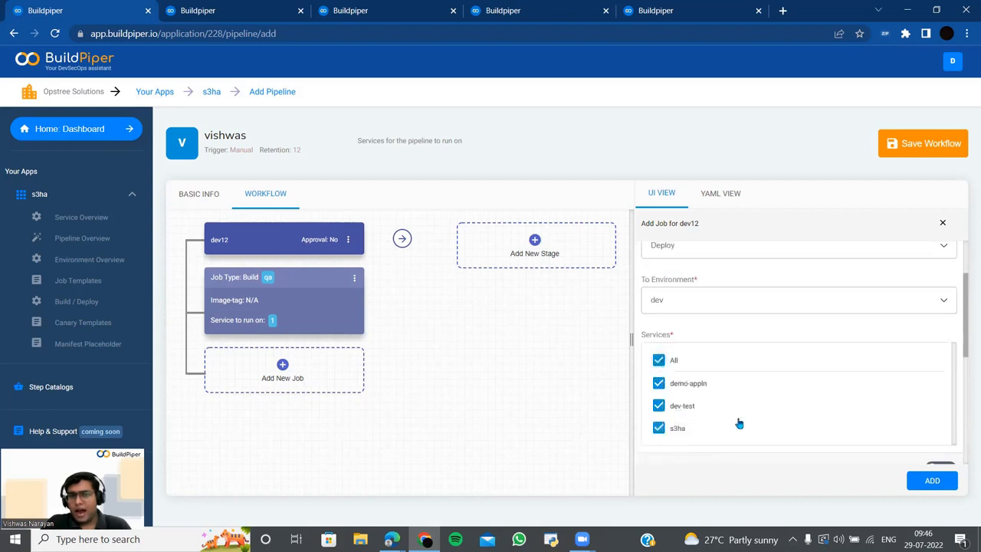
{"action": "left_click", "coordinate": [932, 481]}
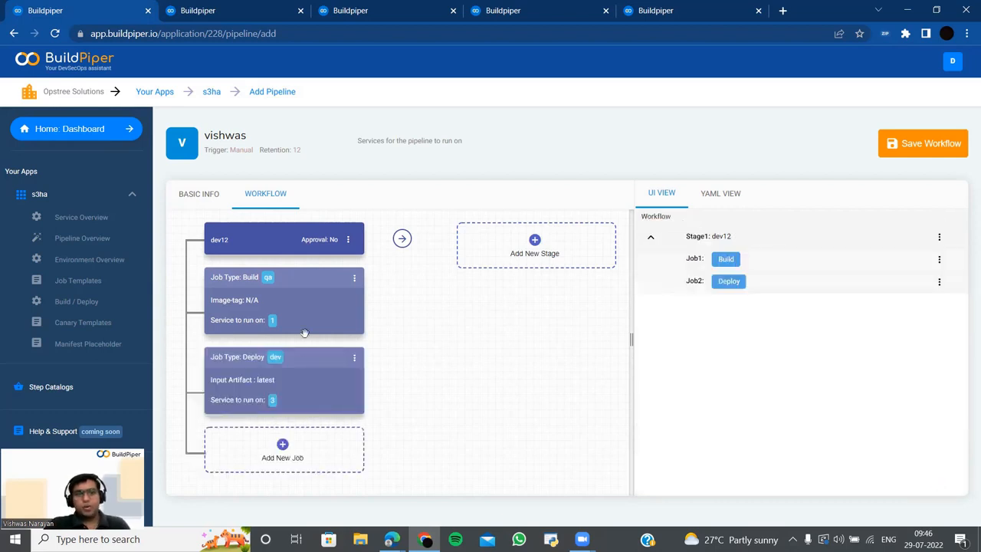
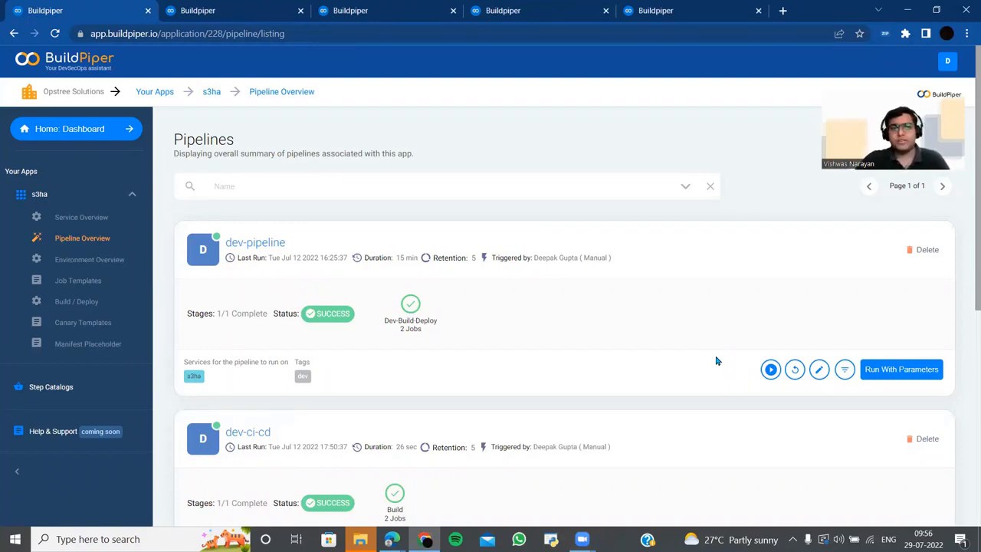
- Run dev-pipeline from its card on the Pipeline Overview so it shows RUNNING
{"action": "scroll", "coordinate": [712, 356], "scroll_direction": "down", "scroll_amount": 1}
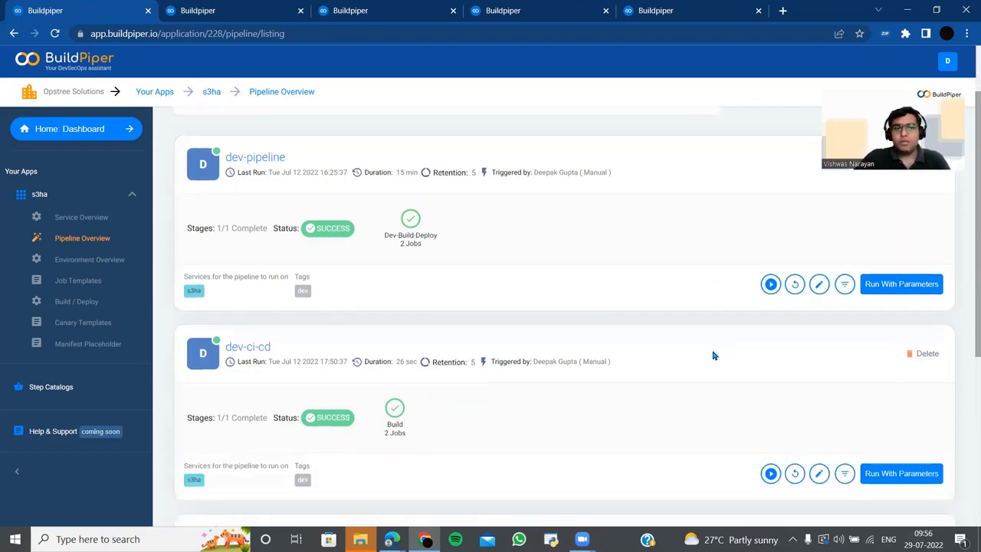
{"action": "left_click", "coordinate": [771, 283]}
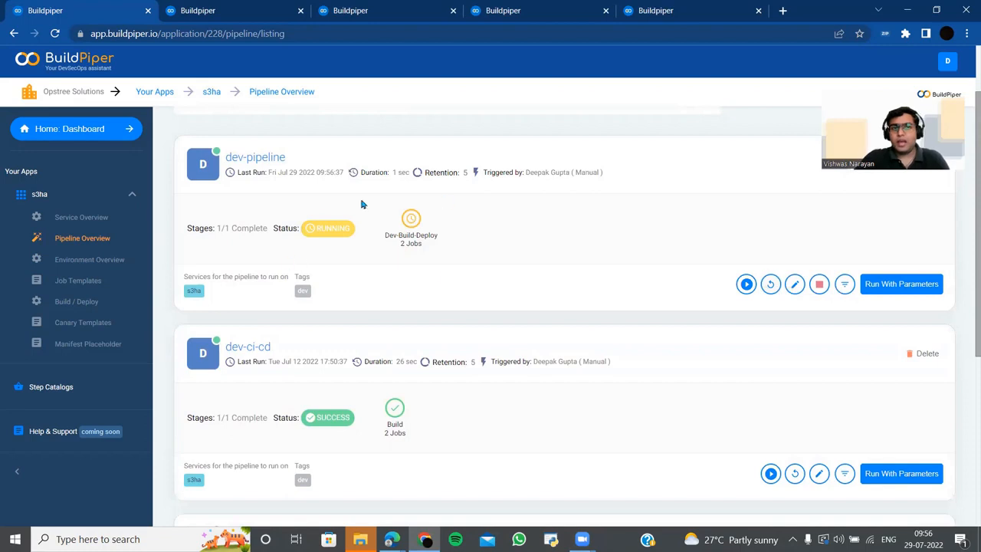
{"action": "scroll", "coordinate": [449, 291], "scroll_direction": "down", "scroll_amount": 1}
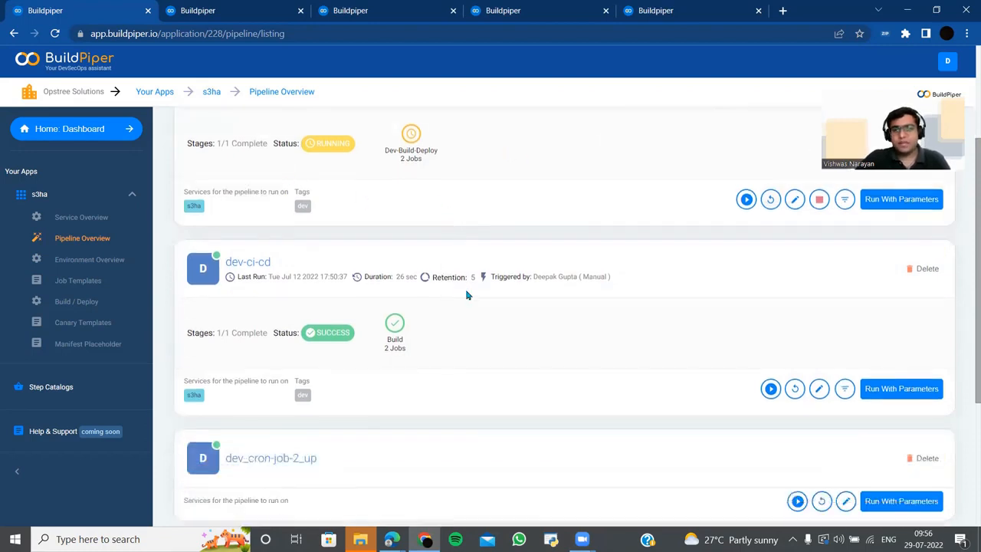
- Open Run With Parameters for dev-ci-cd and select all services, including s3ha, leaving branch empty
{"action": "left_click", "coordinate": [894, 389]}
{"action": "scroll", "coordinate": [894, 389], "scroll_direction": "down", "scroll_amount": 1}
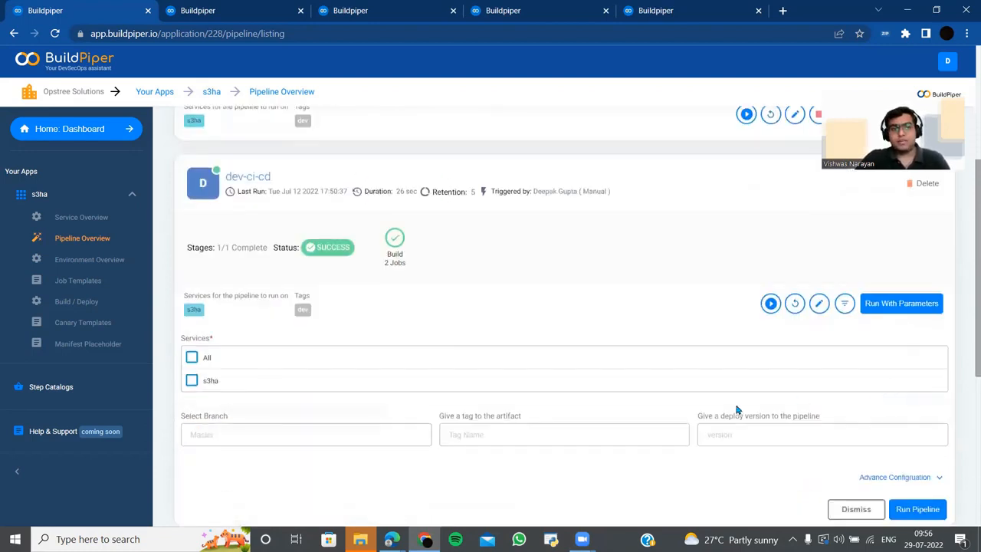
{"action": "left_click", "coordinate": [193, 365]}
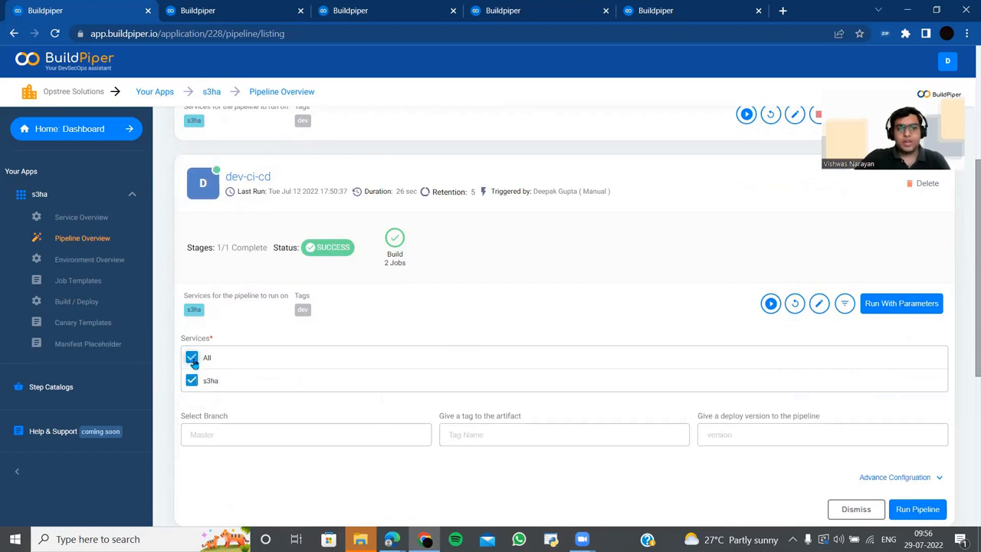
{"action": "left_click", "coordinate": [328, 437]}
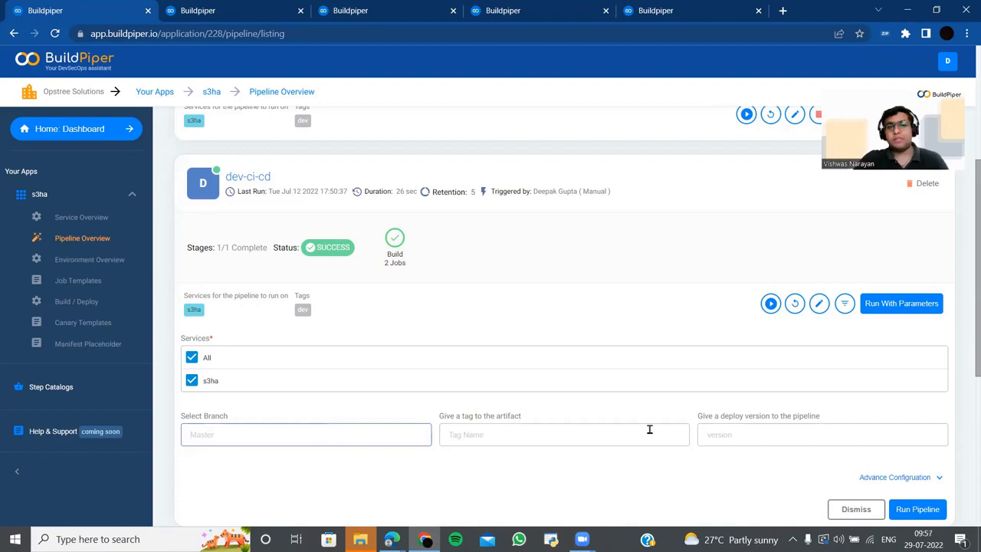
{"action": "scroll", "coordinate": [941, 392], "scroll_direction": "down", "scroll_amount": 2}
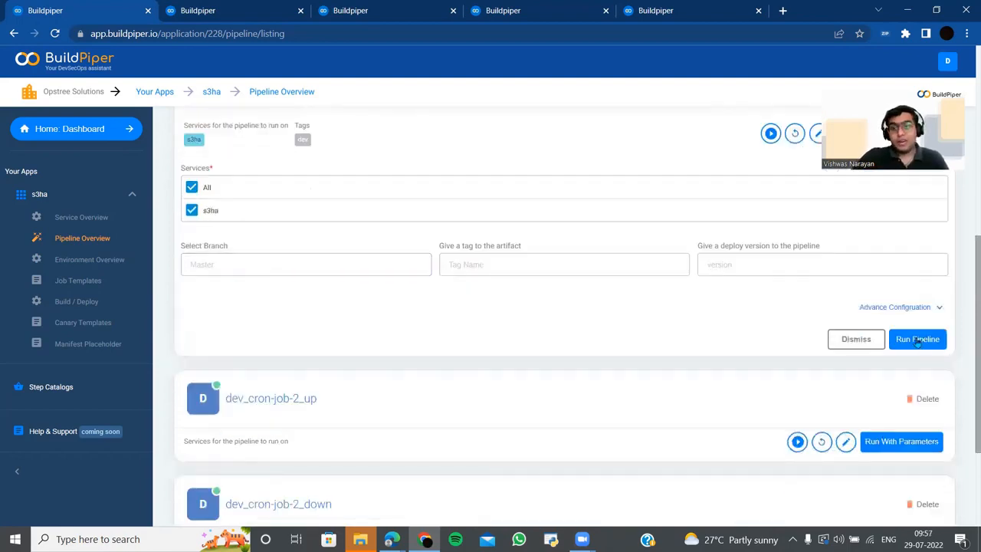
- Launch dev-ci-cd with these parameters and confirm it shows INITIATED while dev-pipeline stays RUNNING
{"action": "left_click", "coordinate": [917, 340]}
{"action": "scroll", "coordinate": [692, 432], "scroll_direction": "up", "scroll_amount": 2}
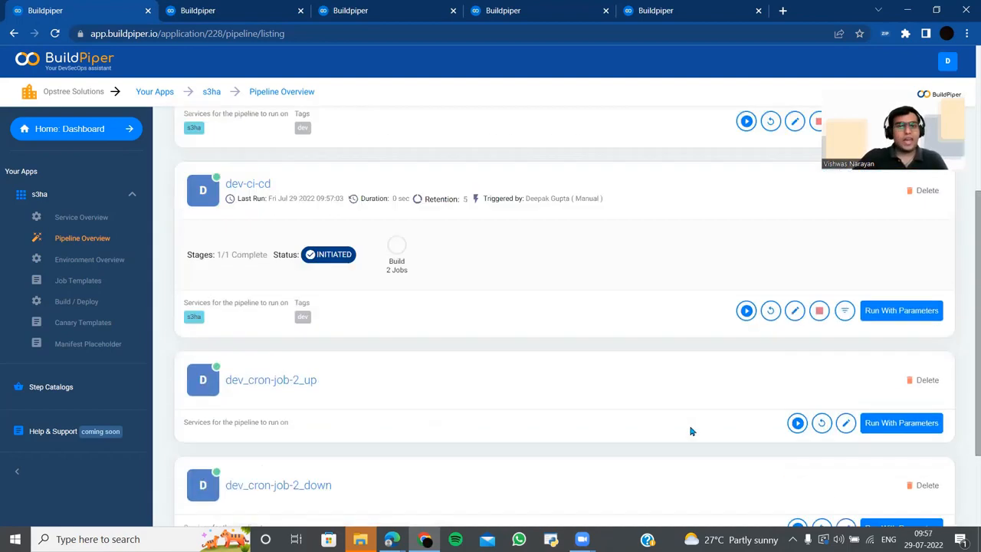
{"action": "scroll", "coordinate": [692, 431], "scroll_direction": "up", "scroll_amount": 2}
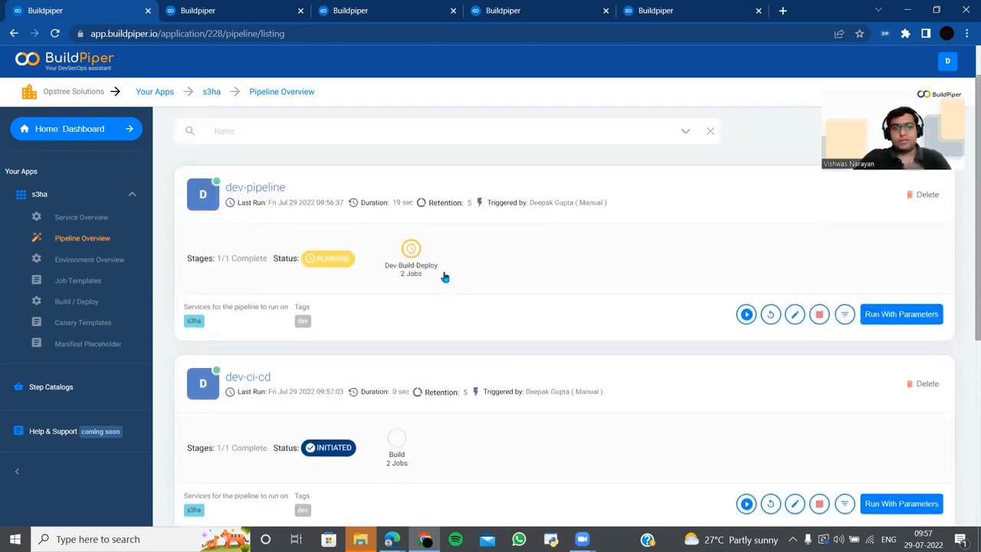
{"action": "scroll", "coordinate": [432, 449], "scroll_direction": "down", "scroll_amount": 2}
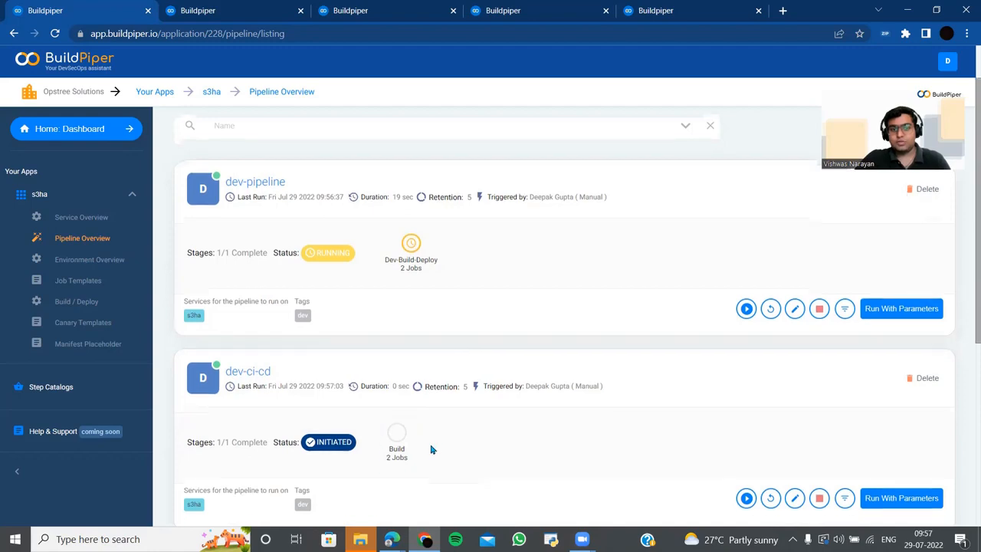
{"action": "scroll", "coordinate": [429, 448], "scroll_direction": "up", "scroll_amount": 1}
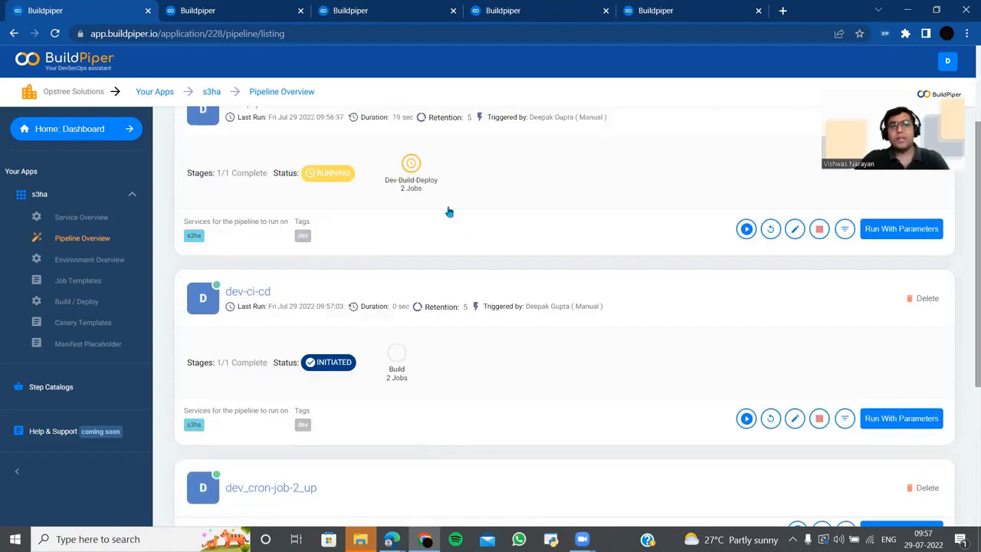